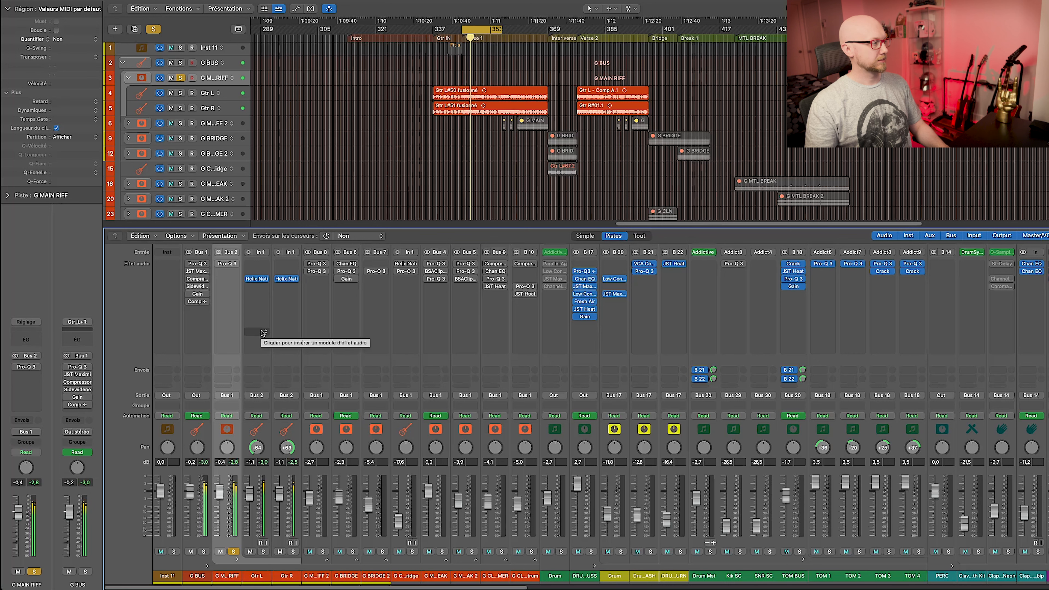
Inspect Gtr L's Helix Native rig: Scream 808, Cali Rectifire amp and dual 4x12 Cali V30 cab mics.
{"action": "left_click", "coordinate": [257, 279]}
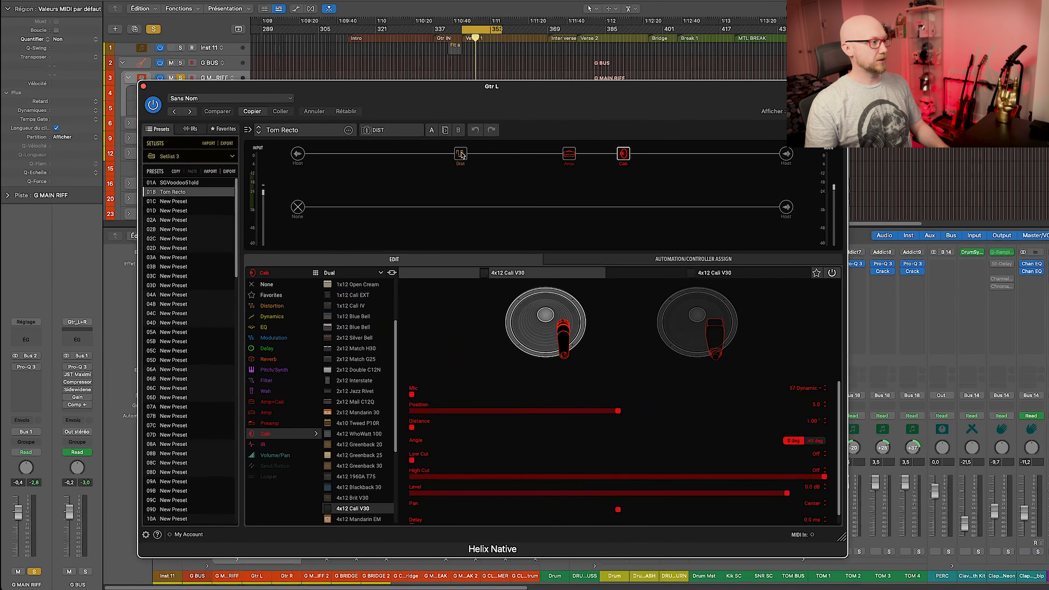
{"action": "left_click", "coordinate": [460, 154]}
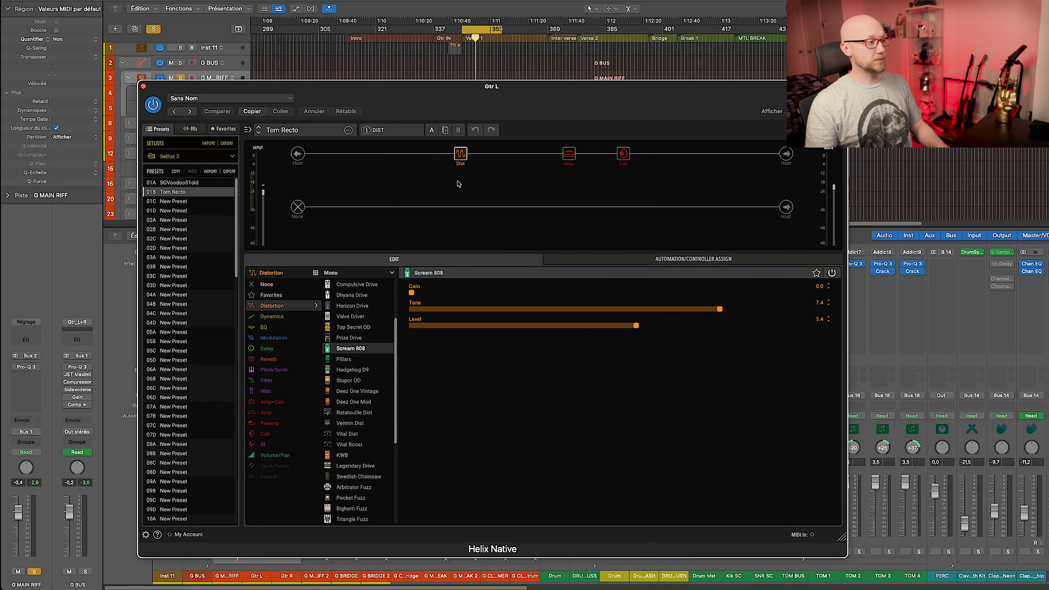
{"action": "left_click", "coordinate": [569, 155]}
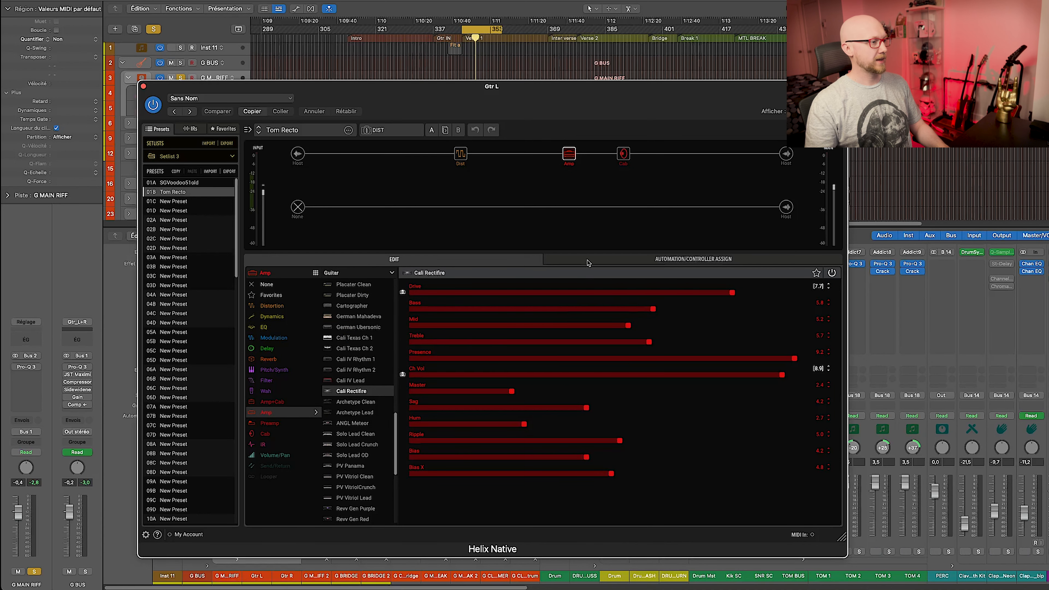
{"action": "left_click", "coordinate": [624, 155]}
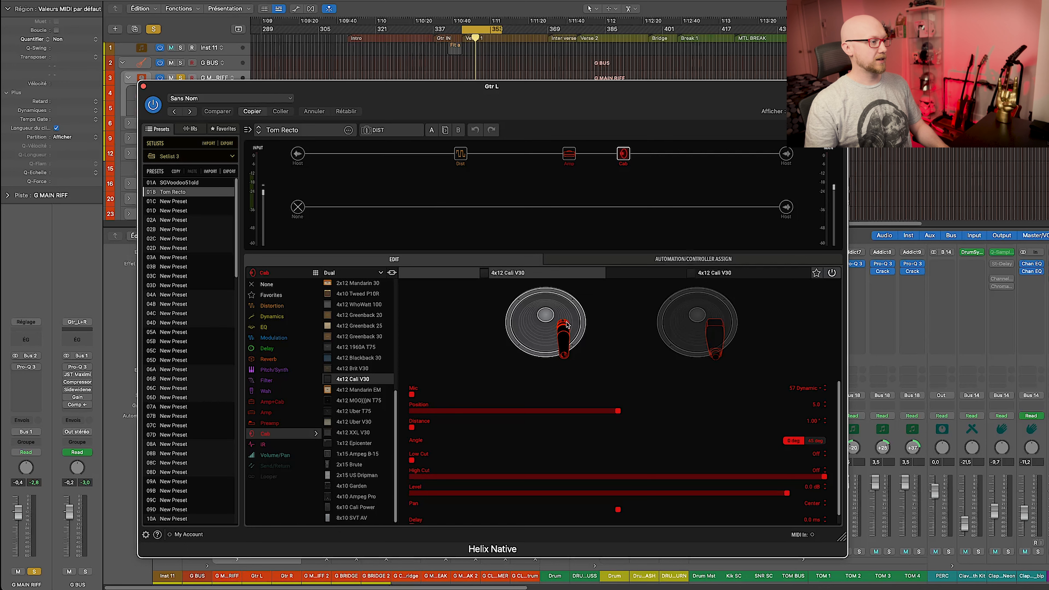
{"action": "left_click", "coordinate": [716, 326]}
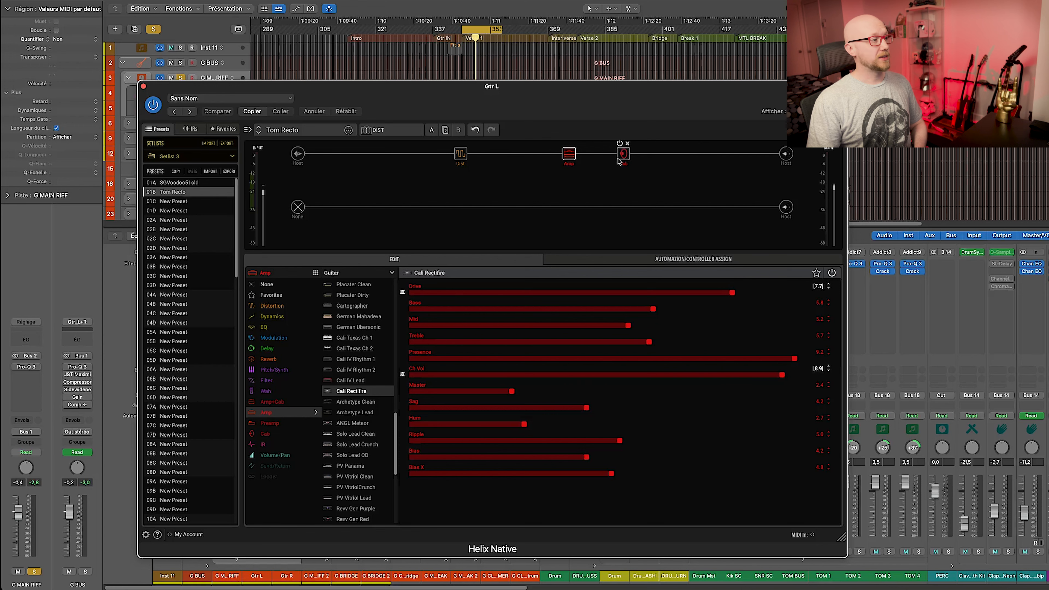
{"action": "left_click_drag", "start_coordinate": [615, 91], "coordinate": [603, 88]}
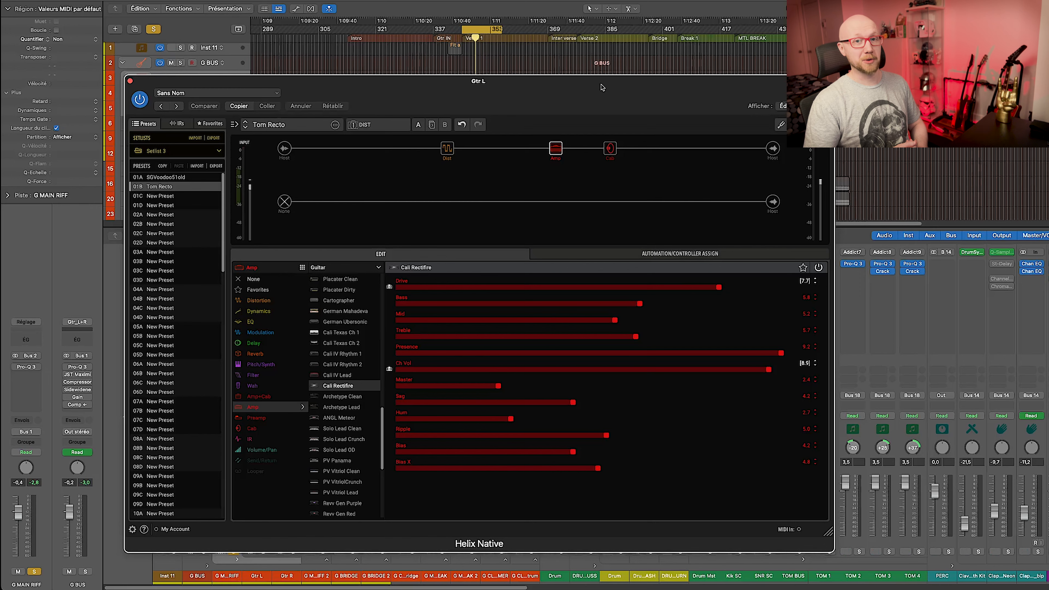
{"action": "key", "text": "super+w"}
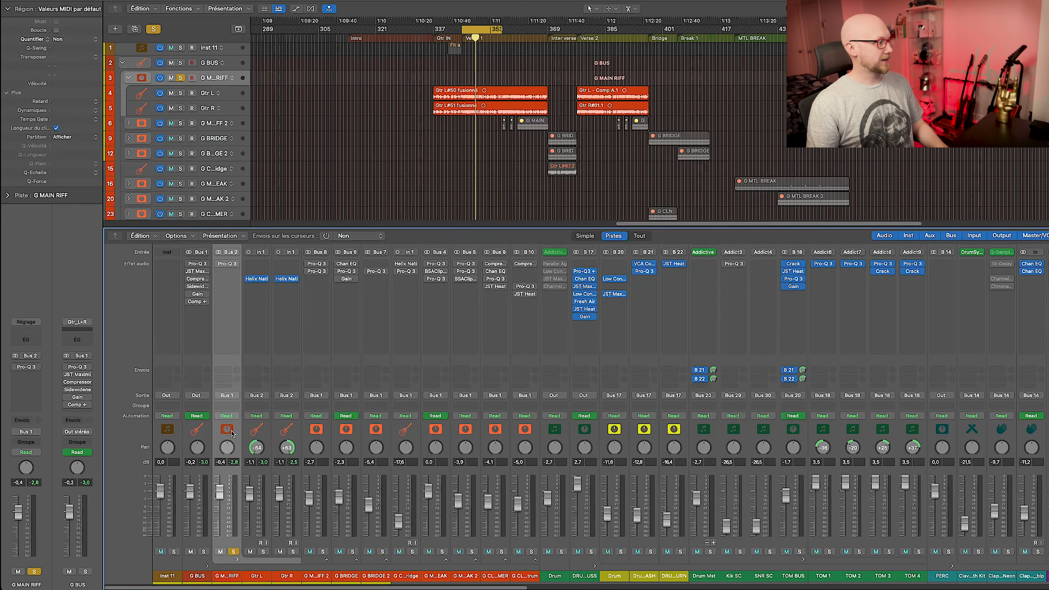
Switch the G MAIN RIFF Pro-Q 3 back on with its 240 Hz band selected.
{"action": "left_click", "coordinate": [227, 264]}
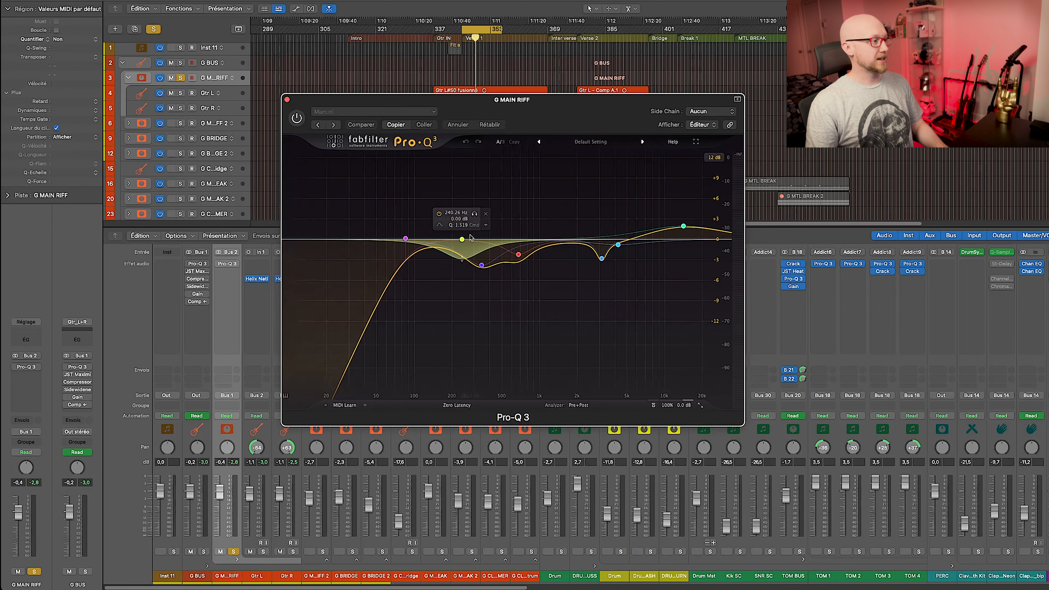
{"action": "left_click", "coordinate": [461, 239]}
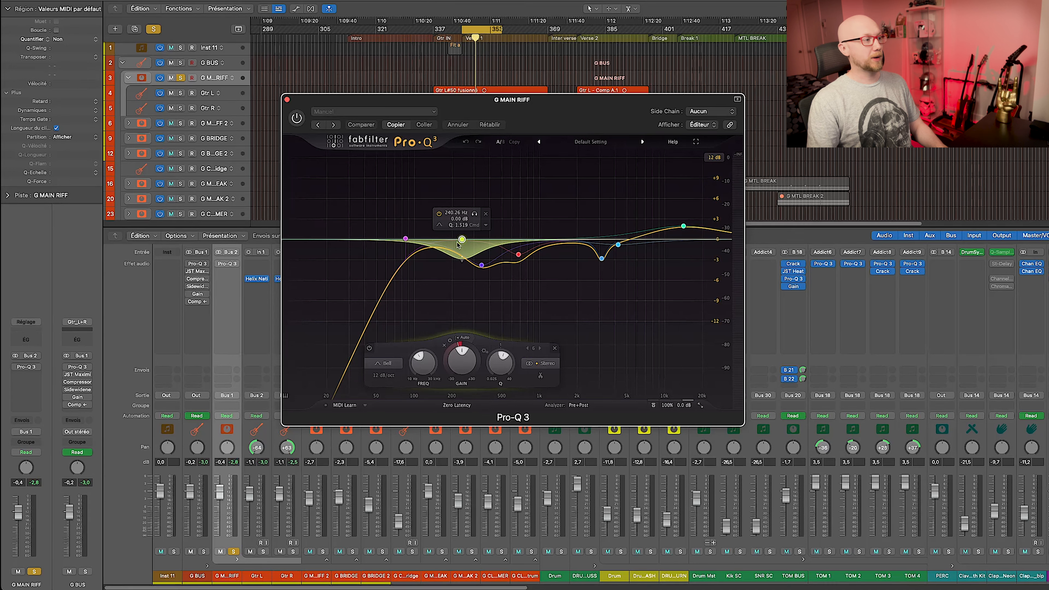
{"action": "left_click", "coordinate": [297, 119]}
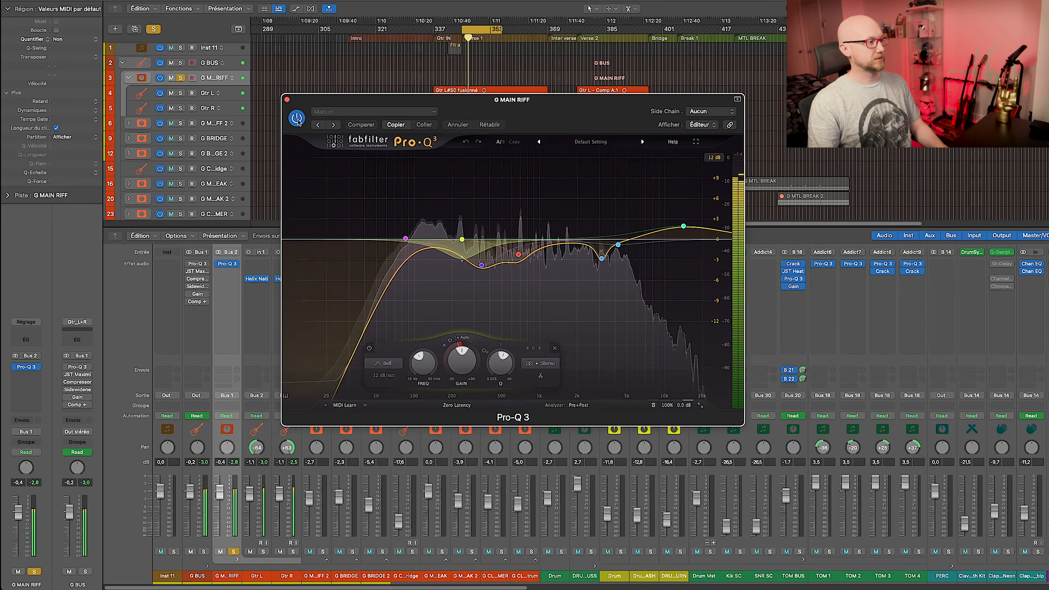
Solo and bypass the 240 Hz band to compare, keep it active, and stop playback.
{"action": "mouse_move", "coordinate": [462, 239]}
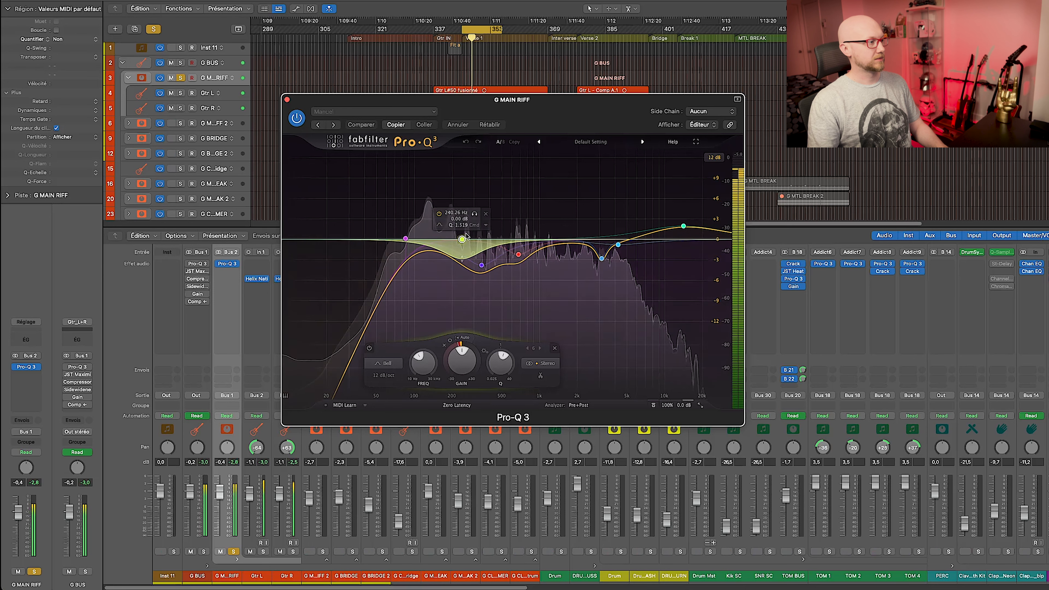
{"action": "left_click", "coordinate": [477, 216]}
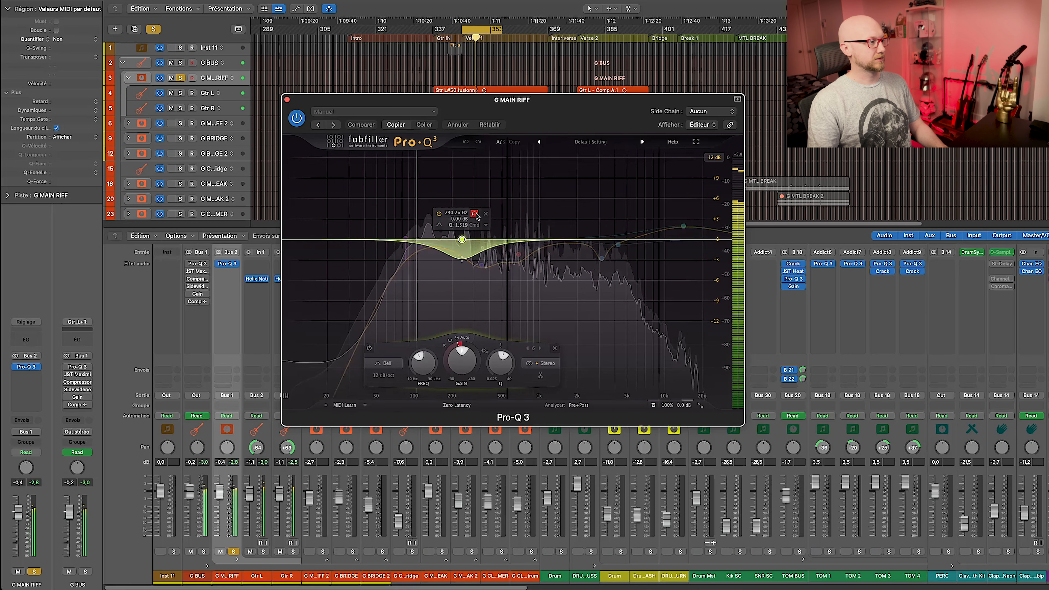
{"action": "left_click", "coordinate": [476, 216]}
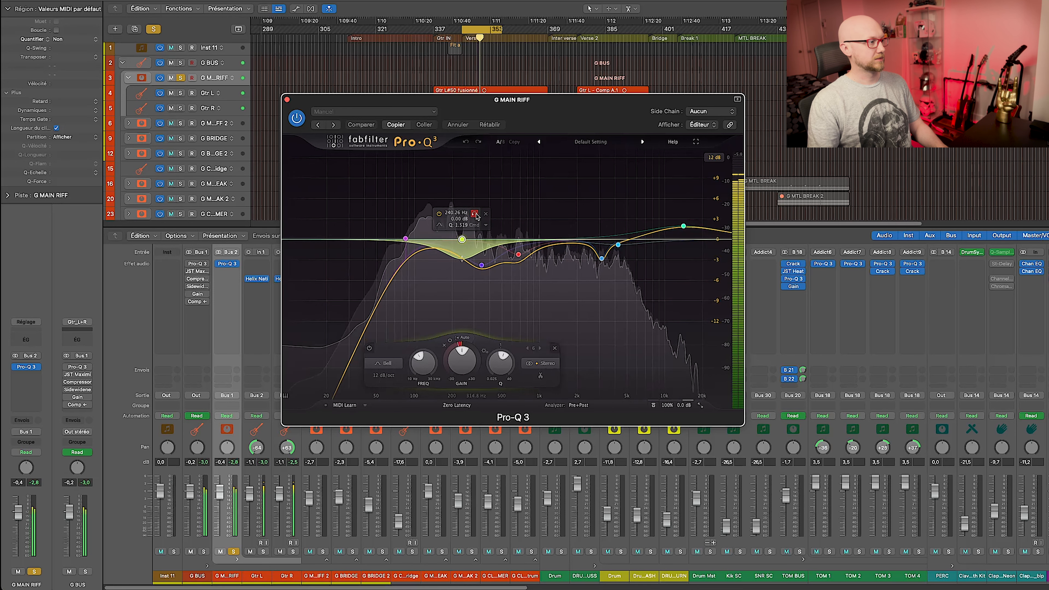
{"action": "left_click", "coordinate": [370, 348]}
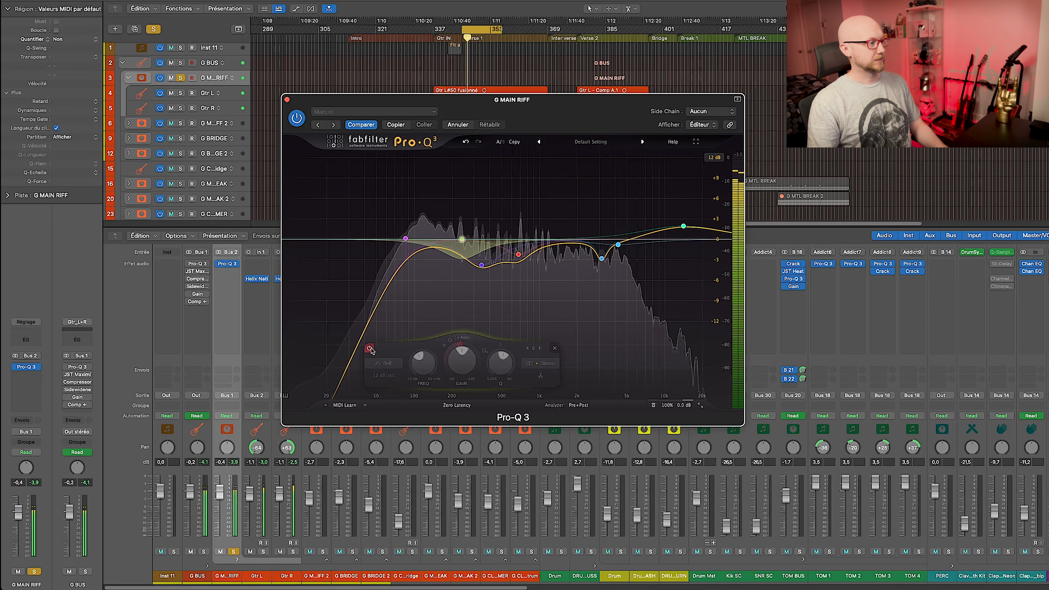
{"action": "left_click", "coordinate": [369, 349]}
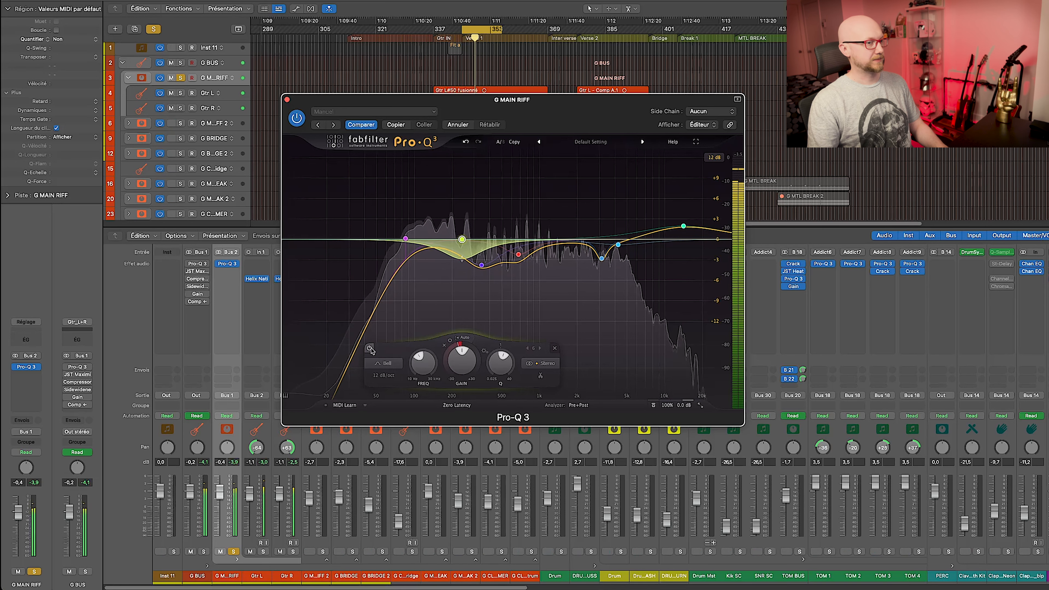
{"action": "key", "text": "space"}
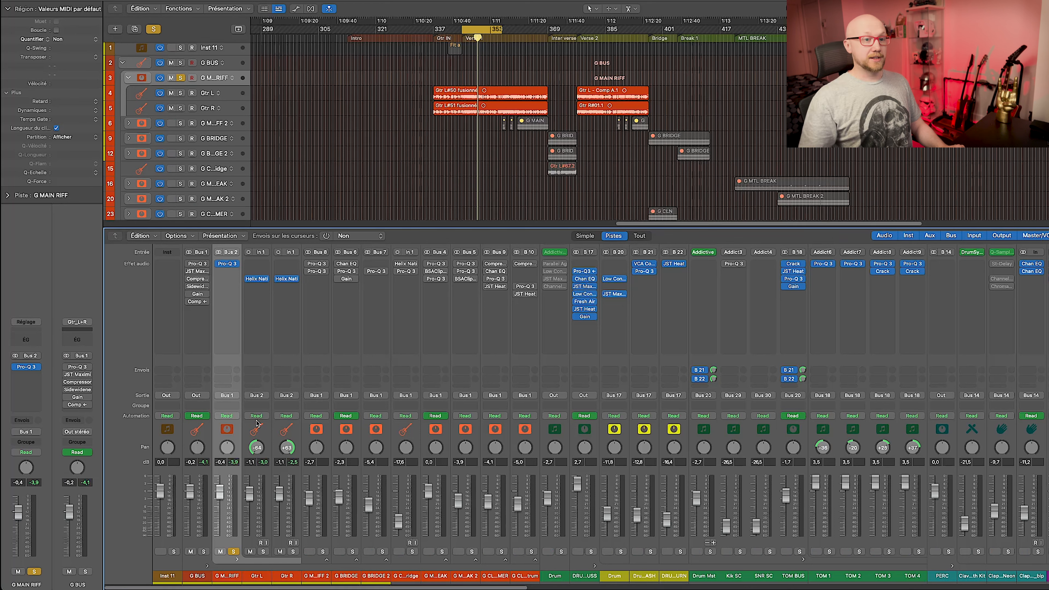
Switch on the G BUS Pro-Q 3 and A/B the whole EQ during playback.
{"action": "left_click", "coordinate": [199, 431]}
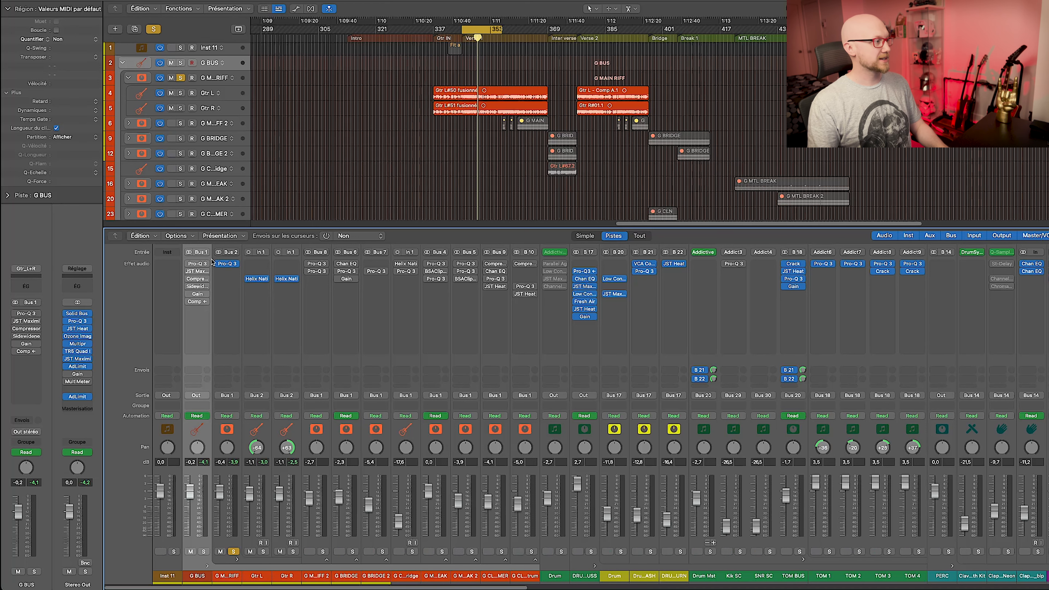
{"action": "left_click", "coordinate": [208, 264]}
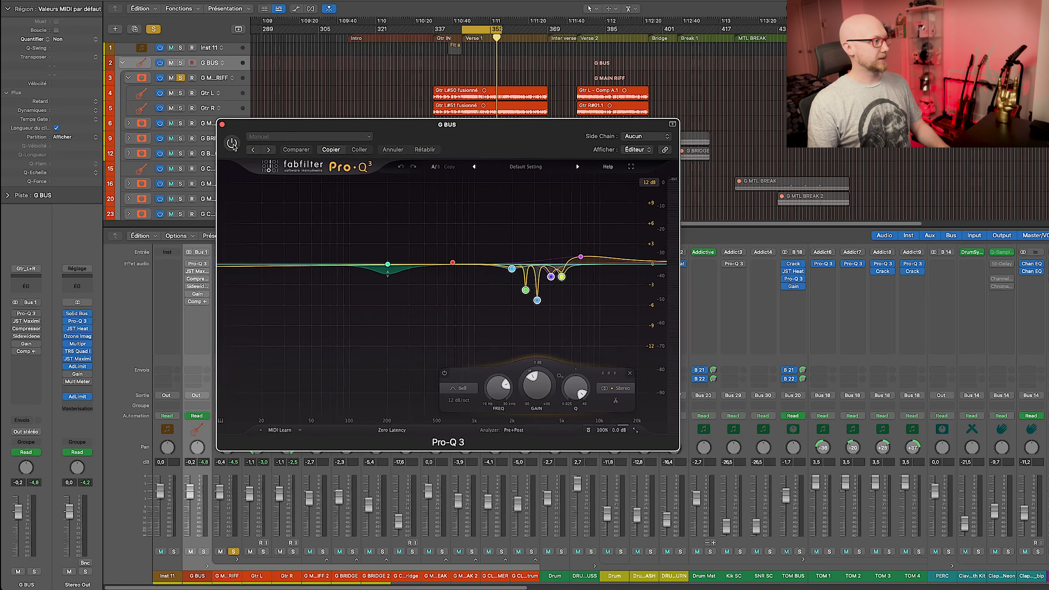
{"action": "left_click", "coordinate": [232, 143]}
{"action": "mouse_move", "coordinate": [381, 265]}
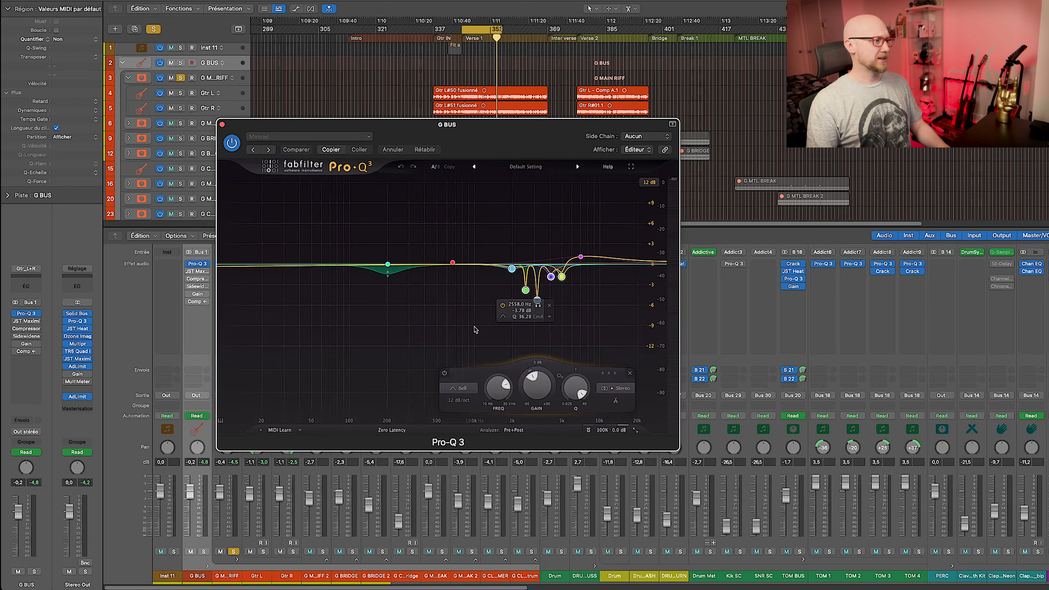
{"action": "left_click_drag", "start_coordinate": [466, 330], "coordinate": [577, 269]}
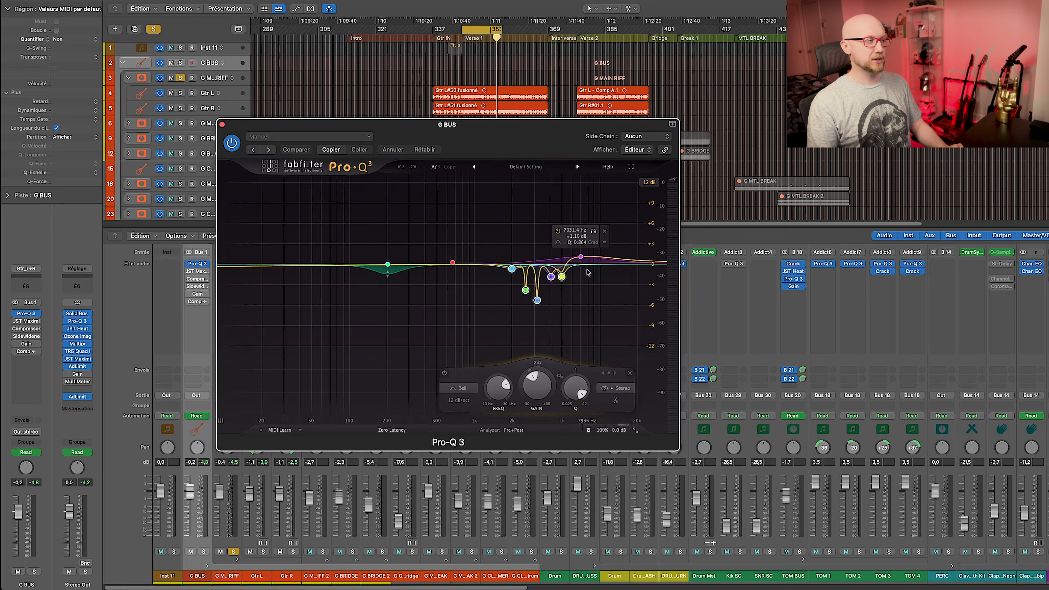
{"action": "key", "text": "space"}
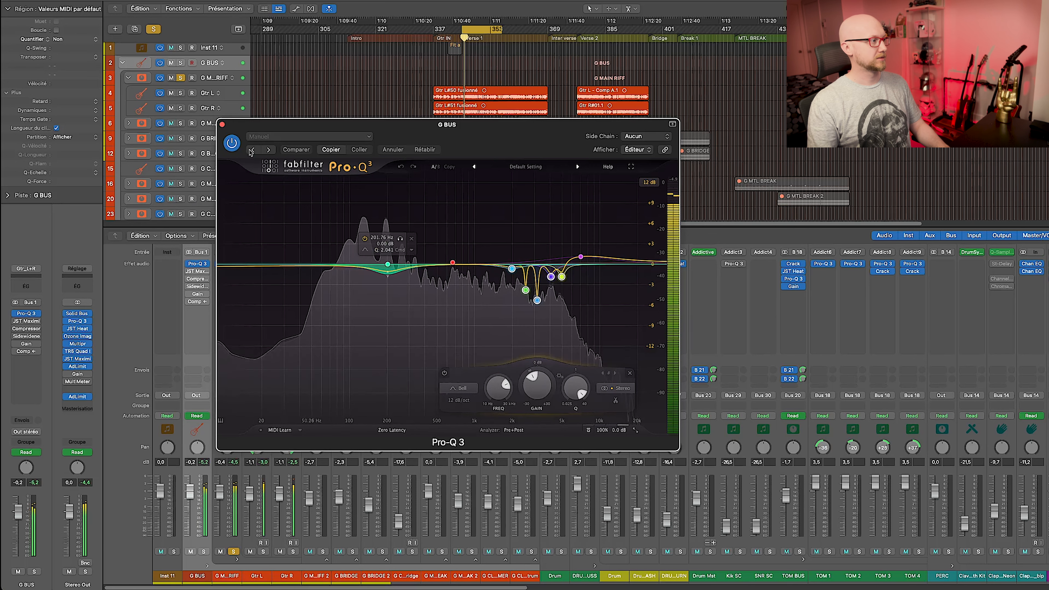
{"action": "left_click", "coordinate": [233, 144]}
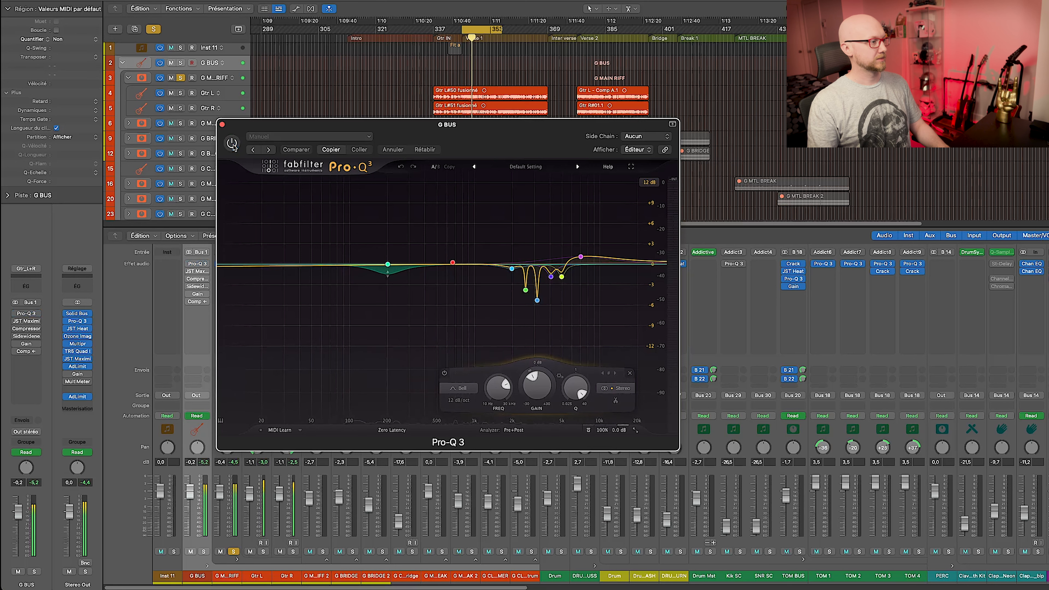
{"action": "left_click", "coordinate": [233, 143]}
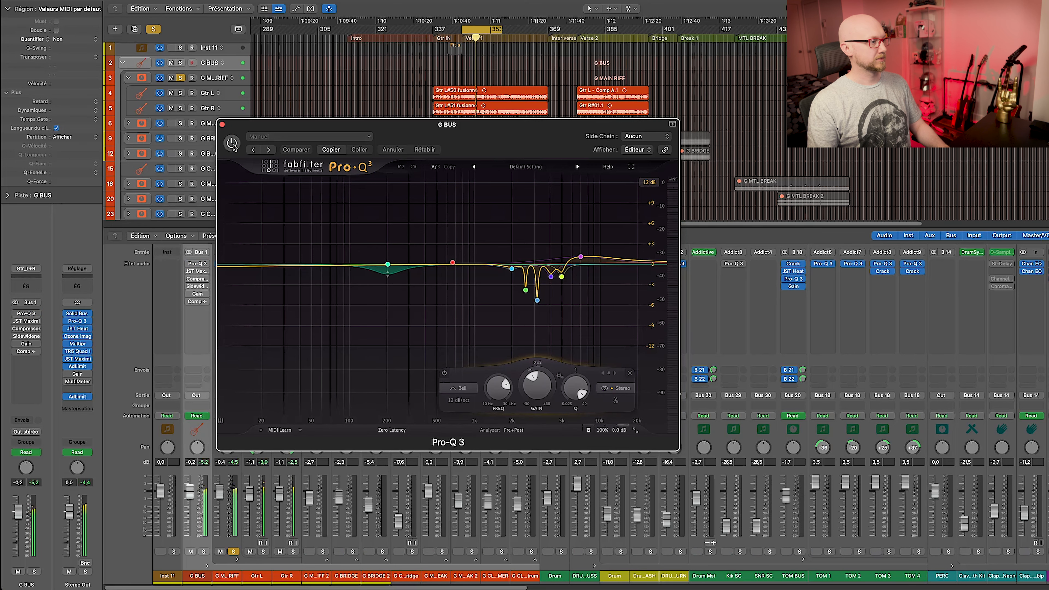
Solo the 3164.8, 2558 and 4069.5 Hz notches, then A/B all five notch bands together.
{"action": "left_click", "coordinate": [550, 316]}
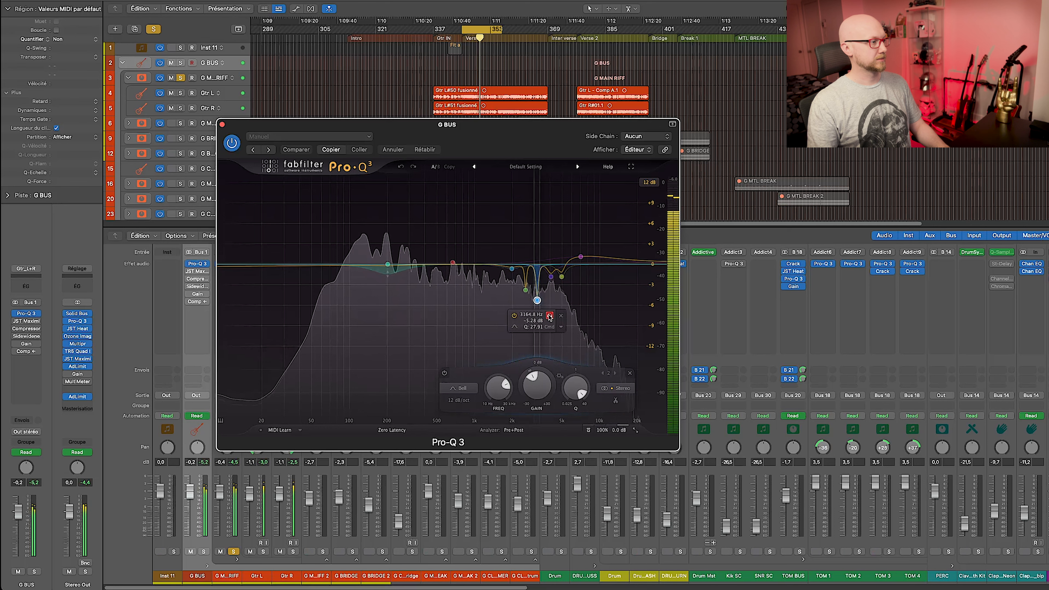
{"action": "left_click", "coordinate": [537, 305]}
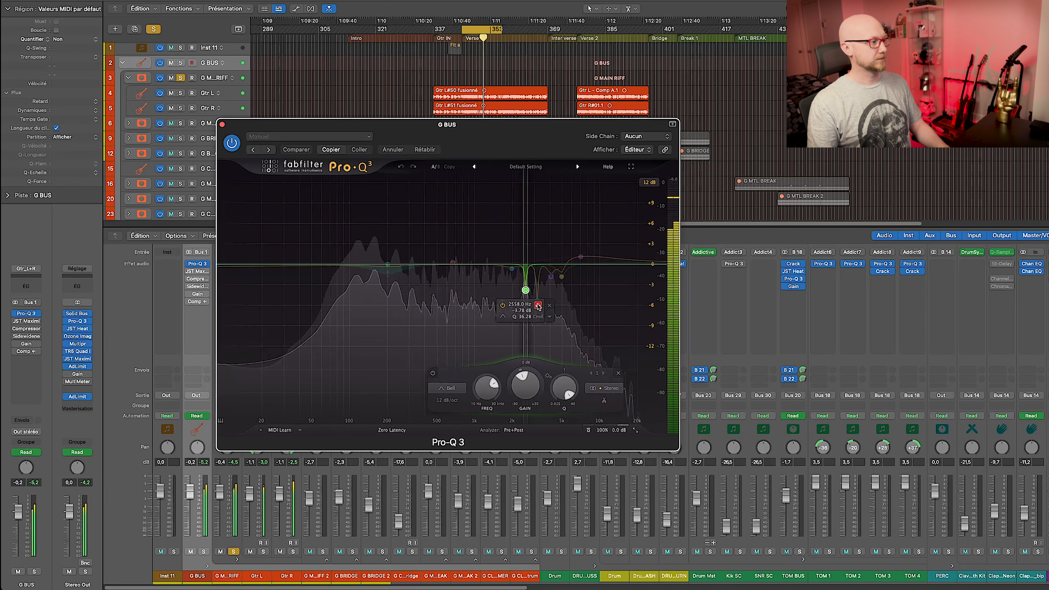
{"action": "left_click", "coordinate": [550, 277]}
{"action": "left_click", "coordinate": [563, 292]}
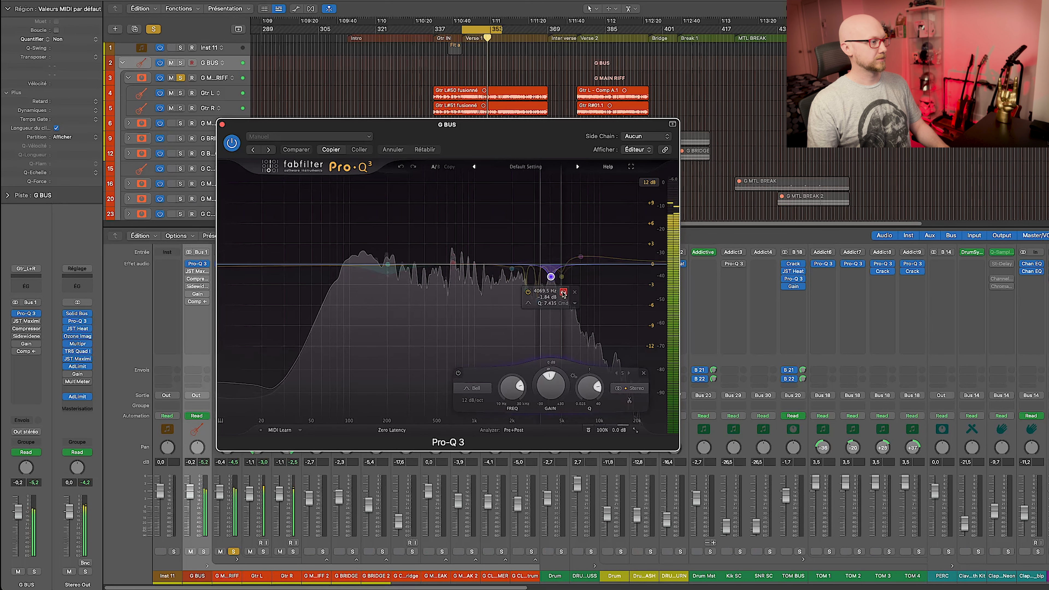
{"action": "left_click_drag", "start_coordinate": [494, 322], "coordinate": [571, 264]}
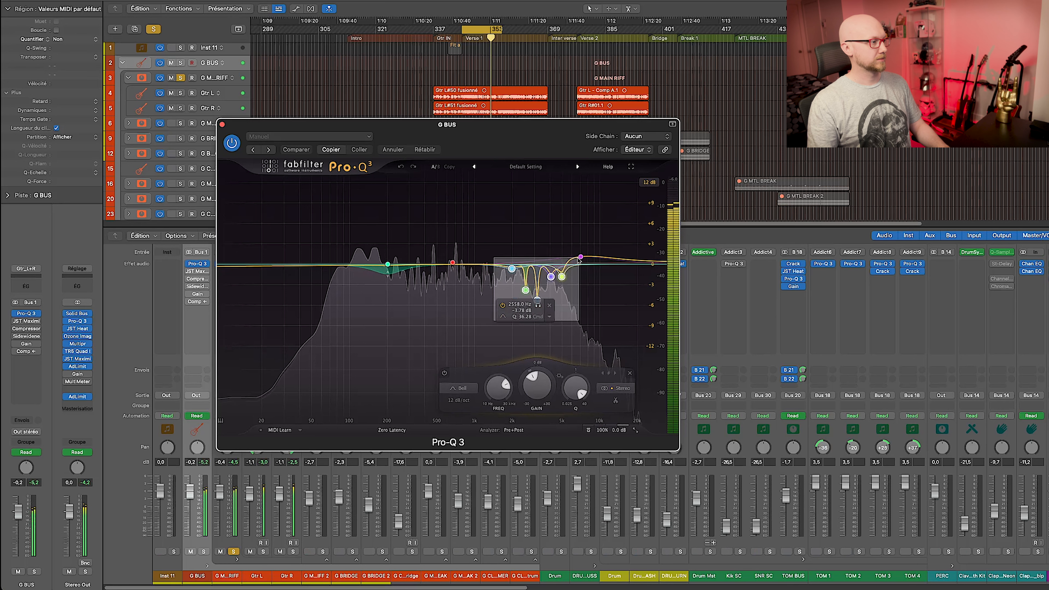
{"action": "left_click", "coordinate": [445, 373]}
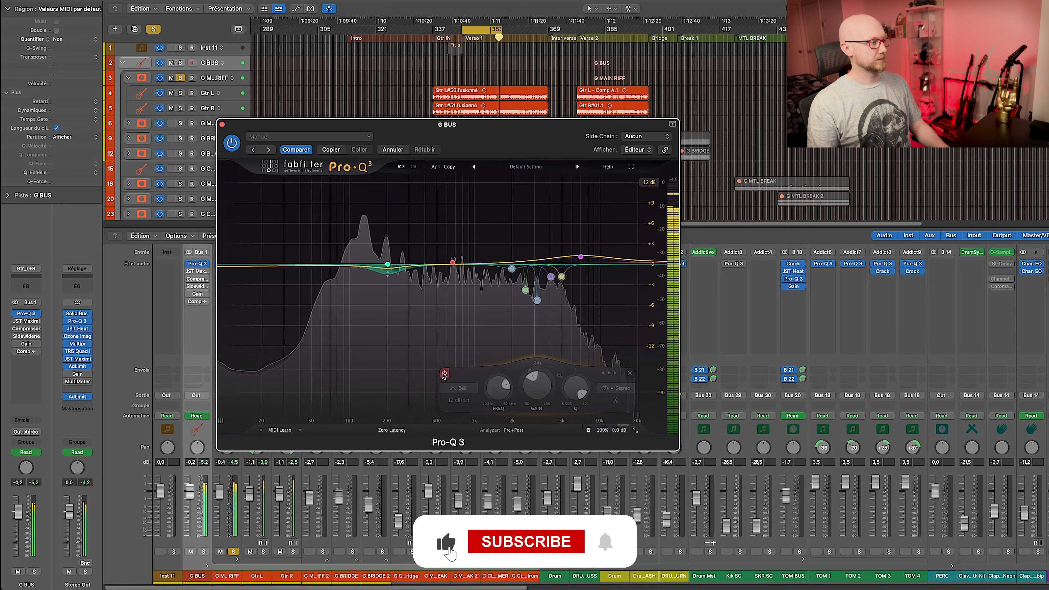
{"action": "left_click", "coordinate": [445, 373]}
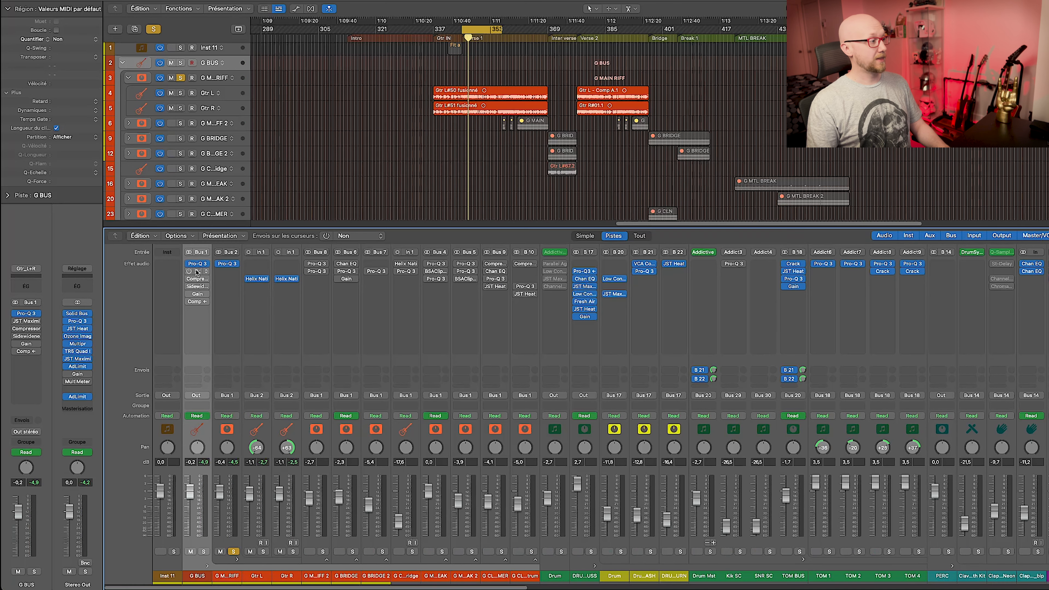
{"action": "left_click", "coordinate": [197, 272]}
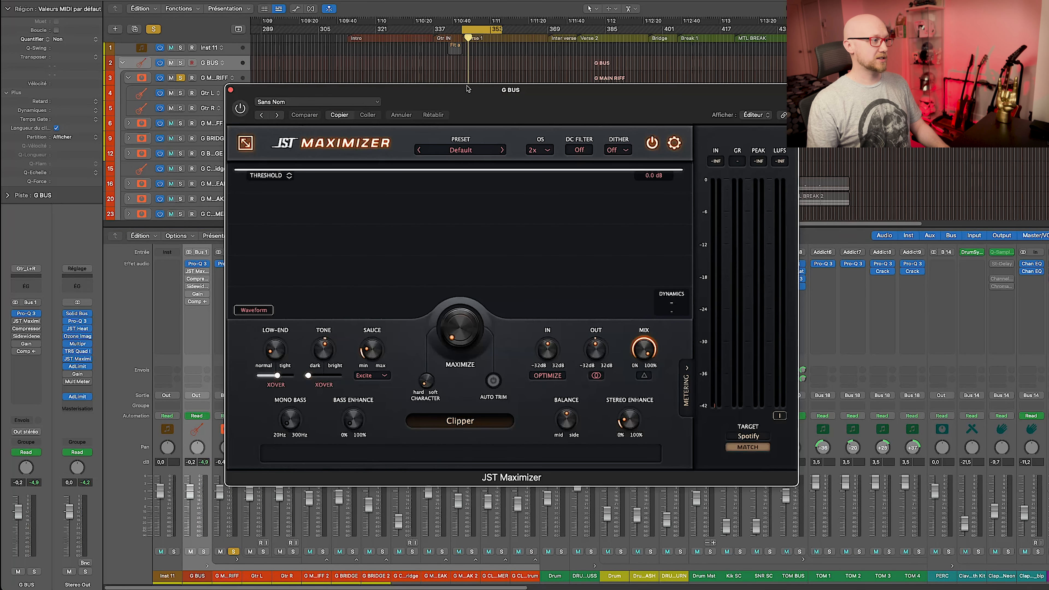
Switch on the G BUS JST Maximizer and A/B it twice during playback, leaving it active.
{"action": "left_click", "coordinate": [240, 108]}
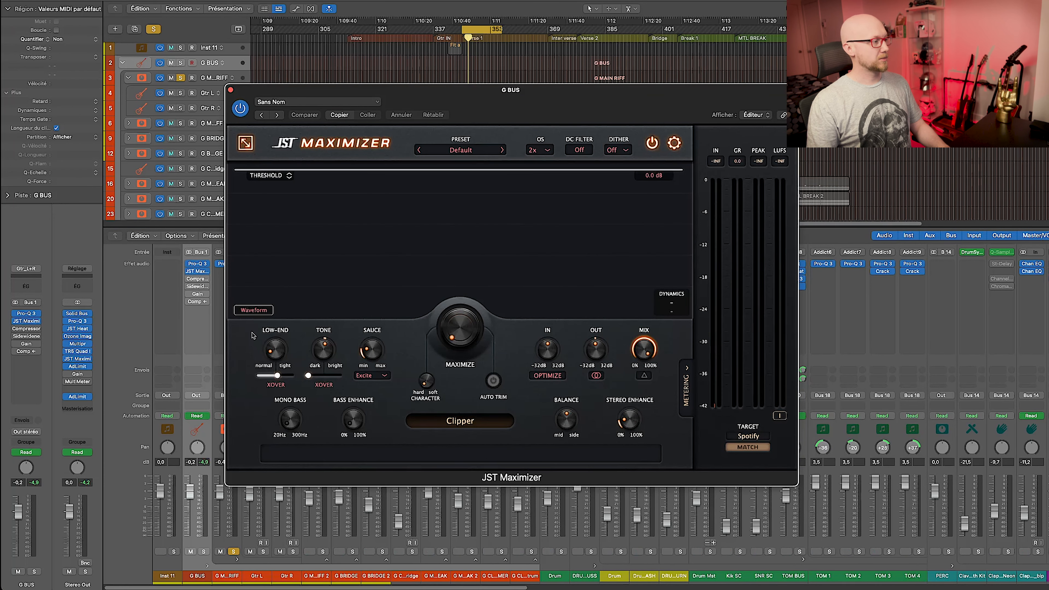
{"action": "mouse_move", "coordinate": [316, 355]}
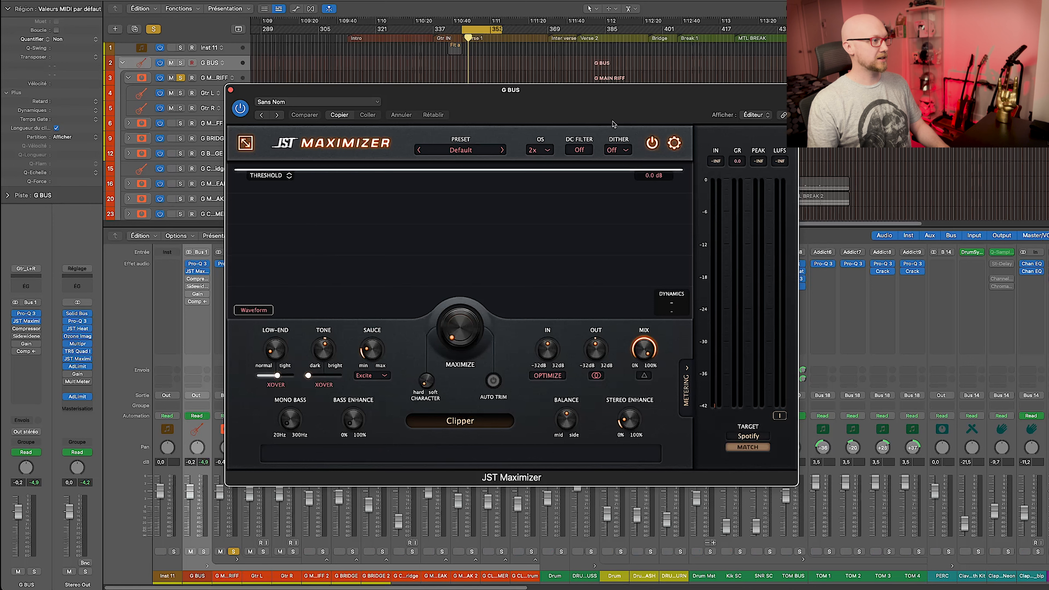
{"action": "left_click", "coordinate": [653, 143]}
{"action": "key", "text": "space"}
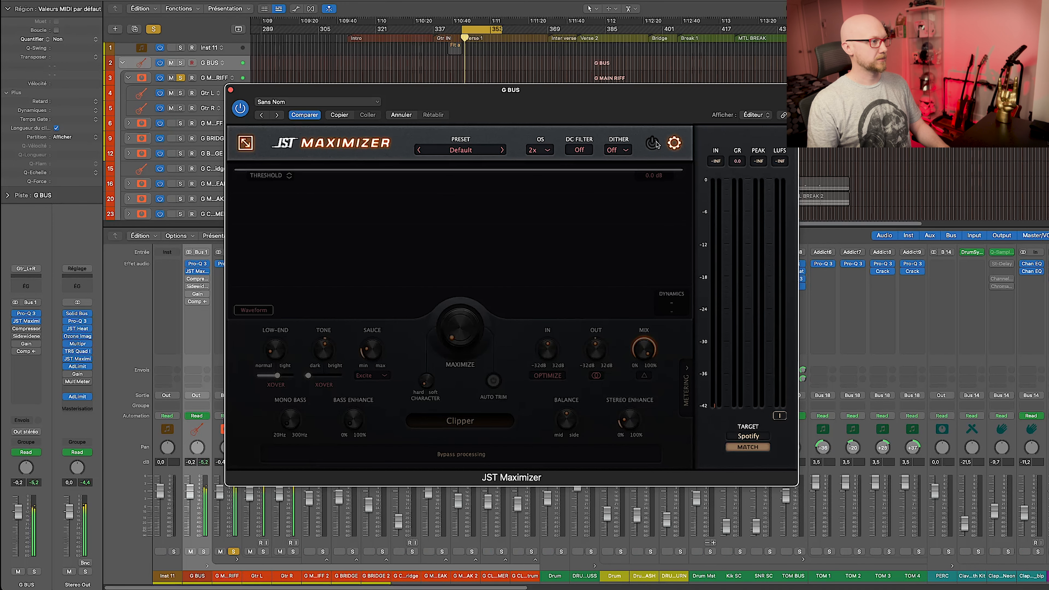
{"action": "left_click", "coordinate": [653, 143]}
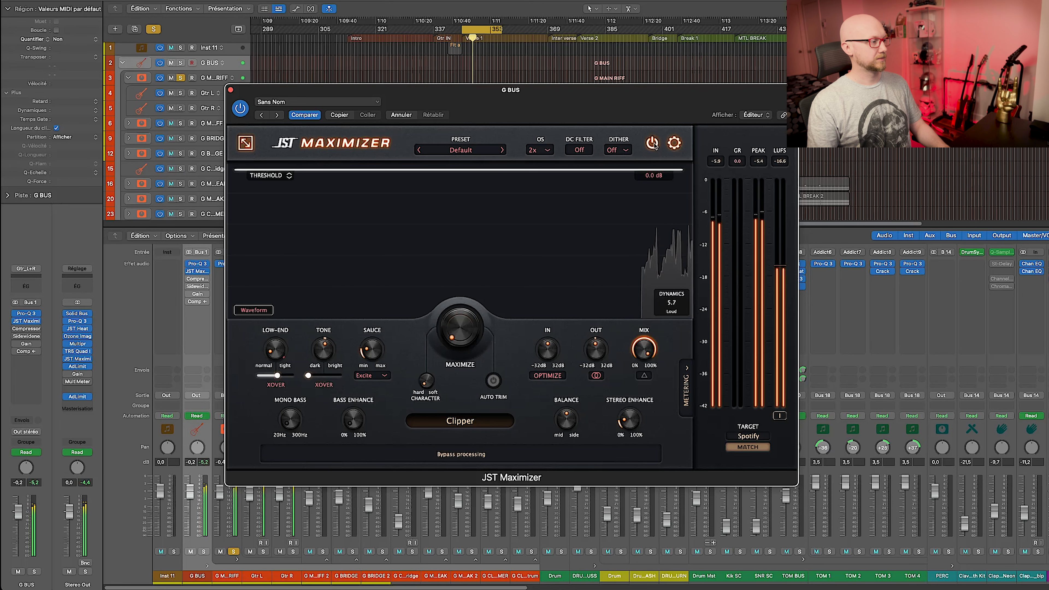
{"action": "left_click", "coordinate": [653, 143]}
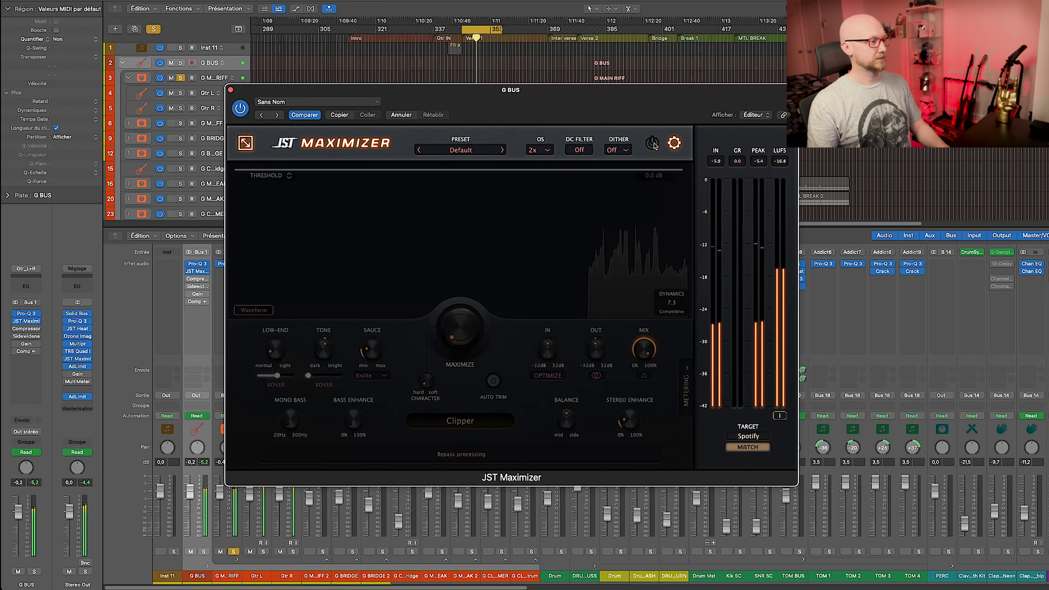
{"action": "left_click", "coordinate": [654, 143]}
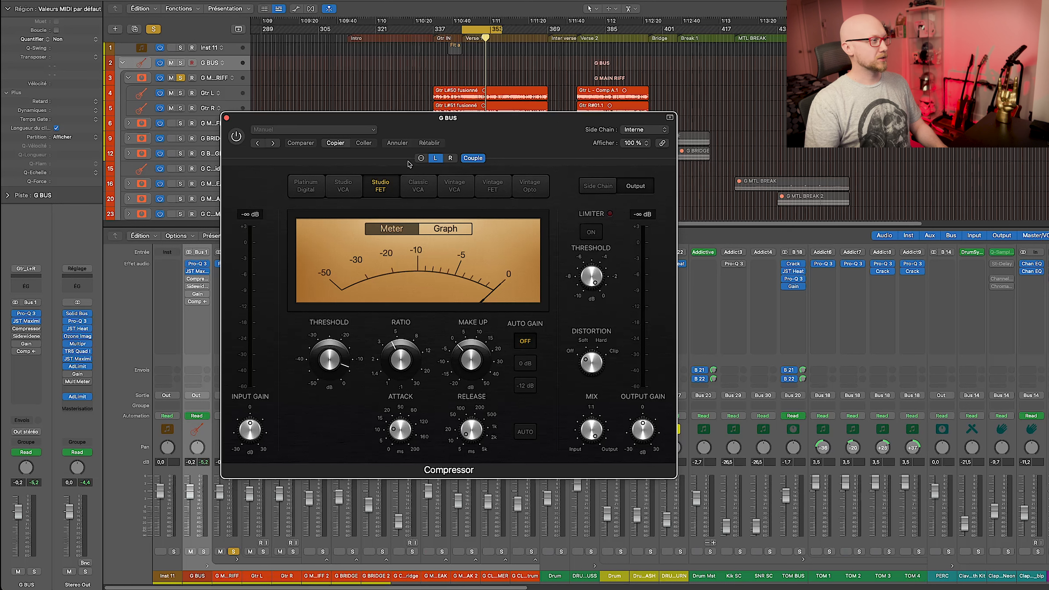
Enable the G BUS compressor during playback and bring up Sidewidener II.
{"action": "left_click", "coordinate": [236, 136]}
{"action": "key", "text": "space"}
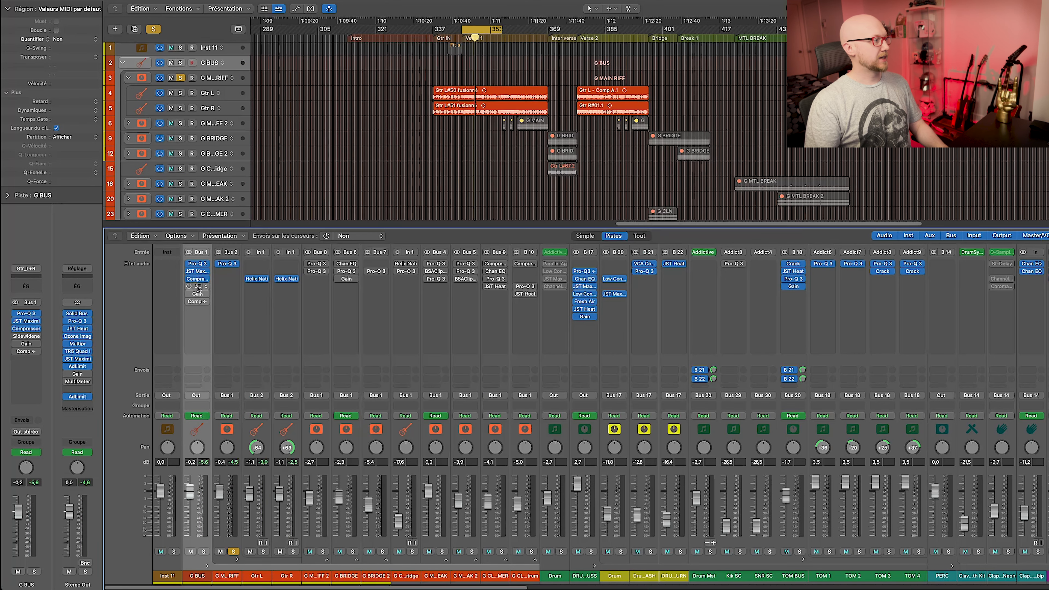
{"action": "left_click", "coordinate": [198, 287]}
{"action": "left_click_drag", "start_coordinate": [650, 84], "coordinate": [431, 106]}
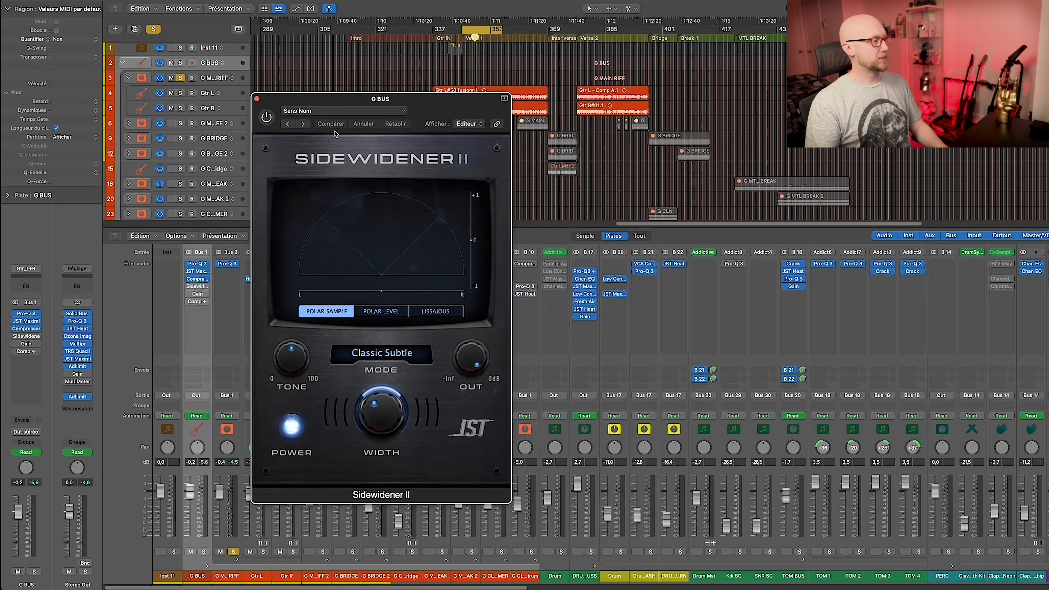
A/B the Sidewidener II stereo widening twice during playback, leaving it on.
{"action": "left_click", "coordinate": [267, 118]}
{"action": "key", "text": "space"}
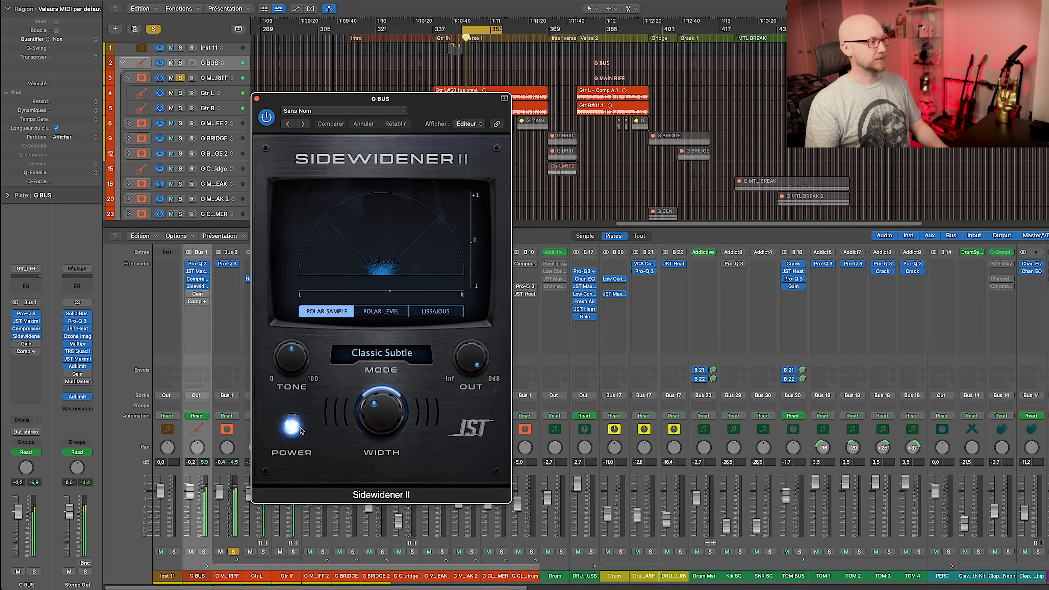
{"action": "left_click", "coordinate": [291, 428]}
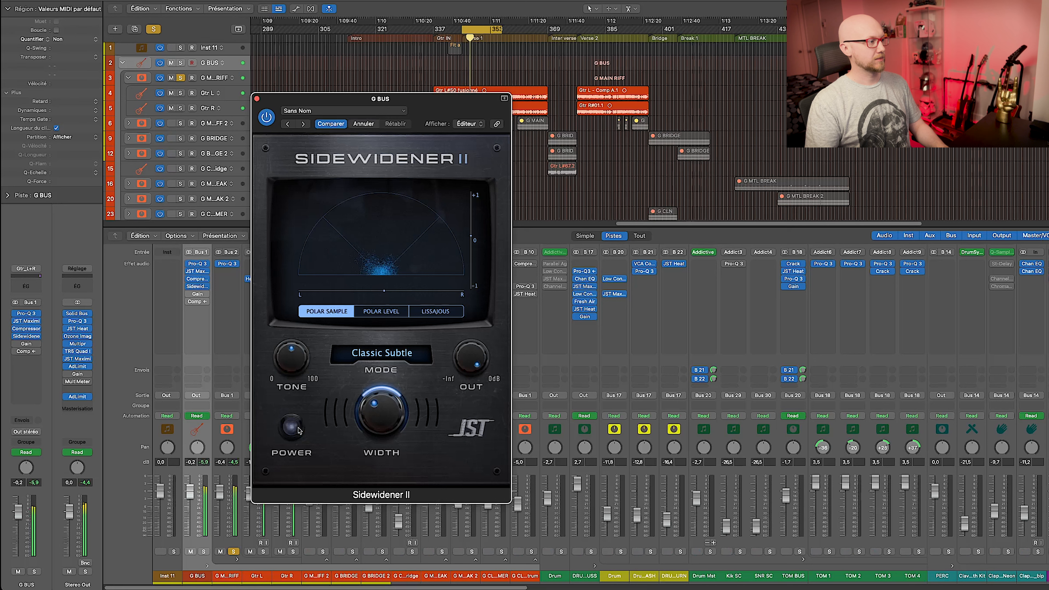
{"action": "left_click", "coordinate": [291, 428]}
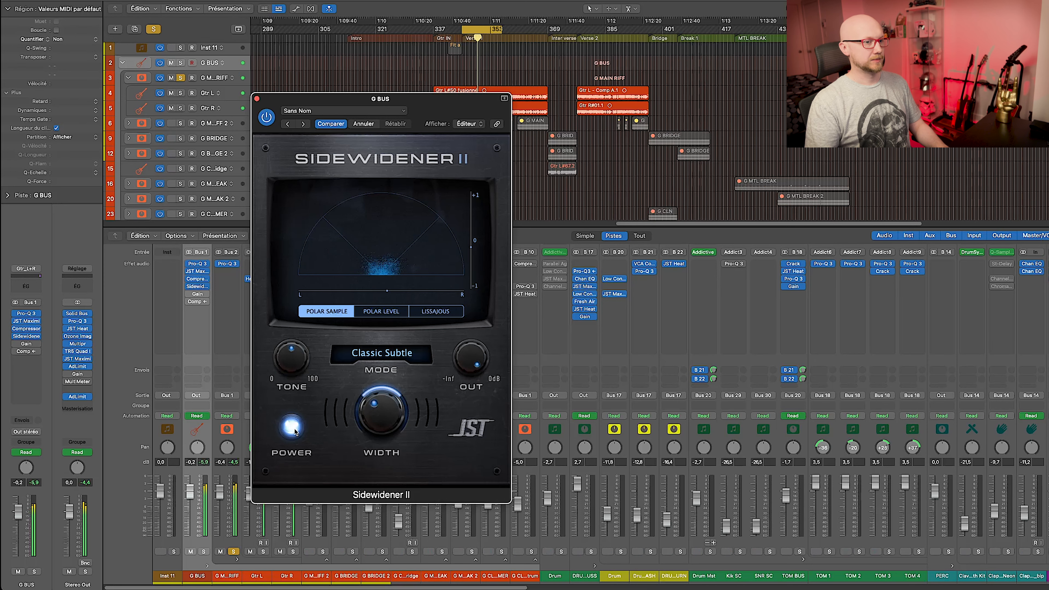
{"action": "left_click", "coordinate": [295, 430]}
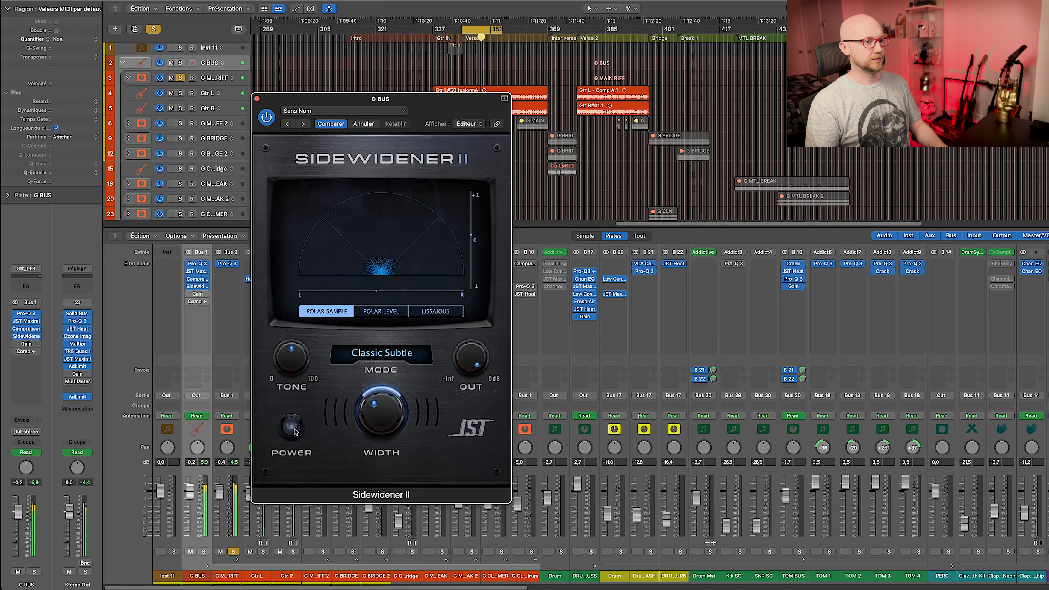
{"action": "left_click", "coordinate": [295, 430]}
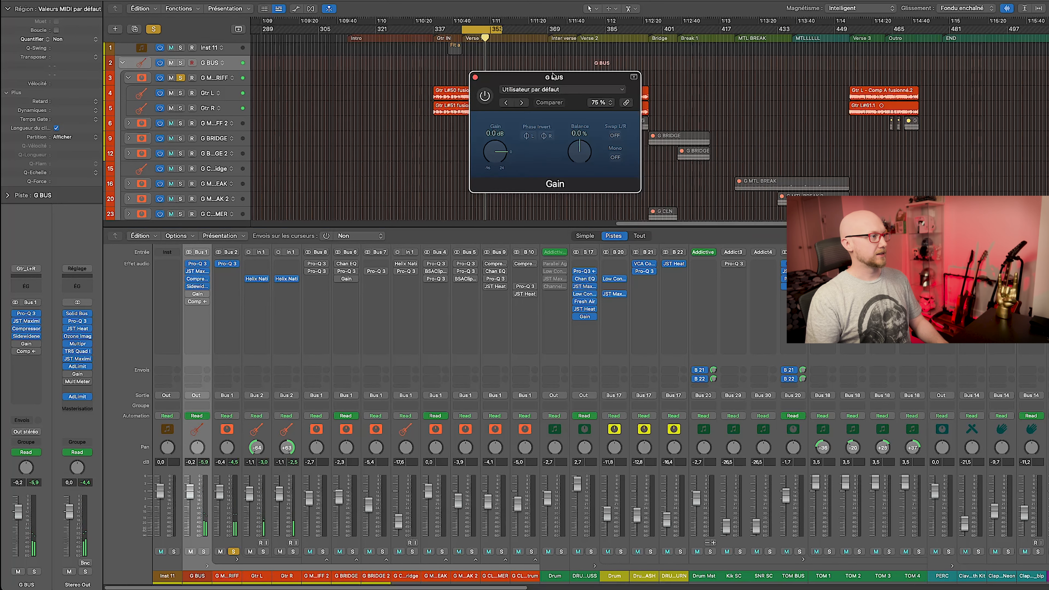
Enable the G BUS Gain plug-in and show its Gain automation lane.
{"action": "left_click_drag", "start_coordinate": [553, 77], "coordinate": [317, 224]}
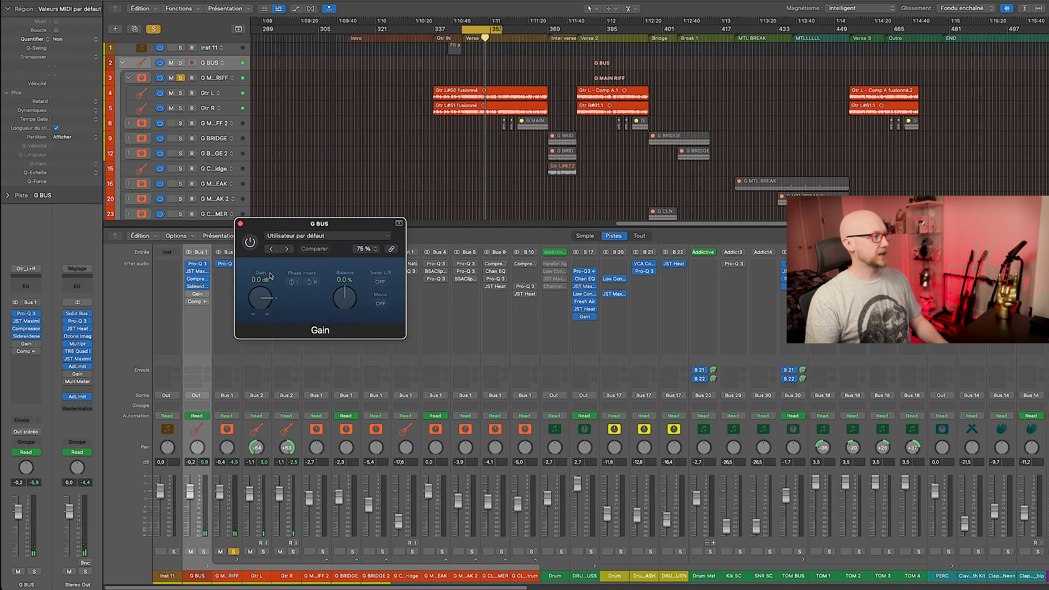
{"action": "left_click", "coordinate": [249, 242]}
{"action": "key", "text": "a"}
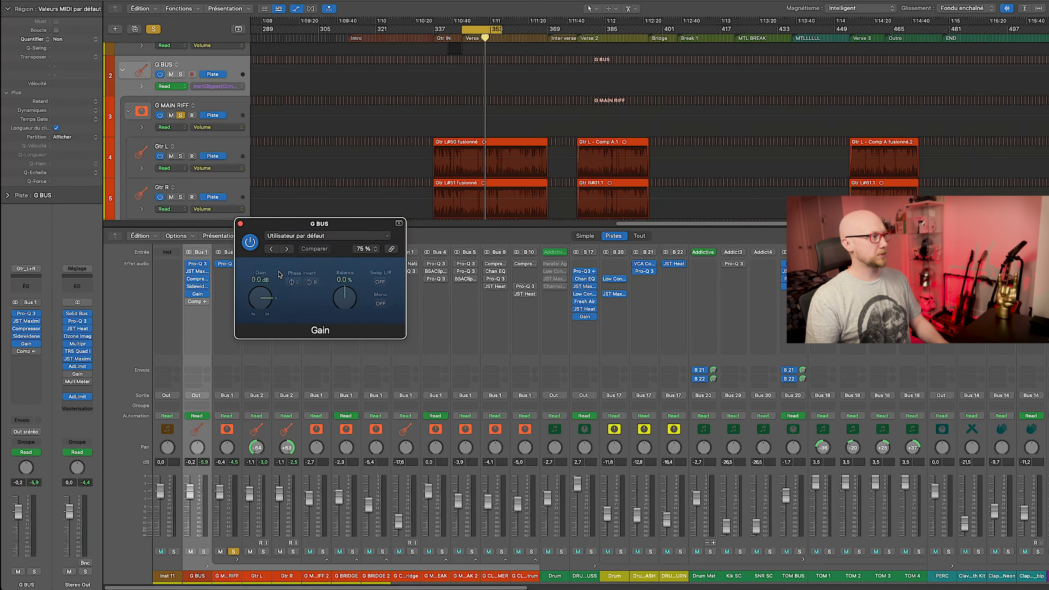
{"action": "left_click", "coordinate": [264, 297]}
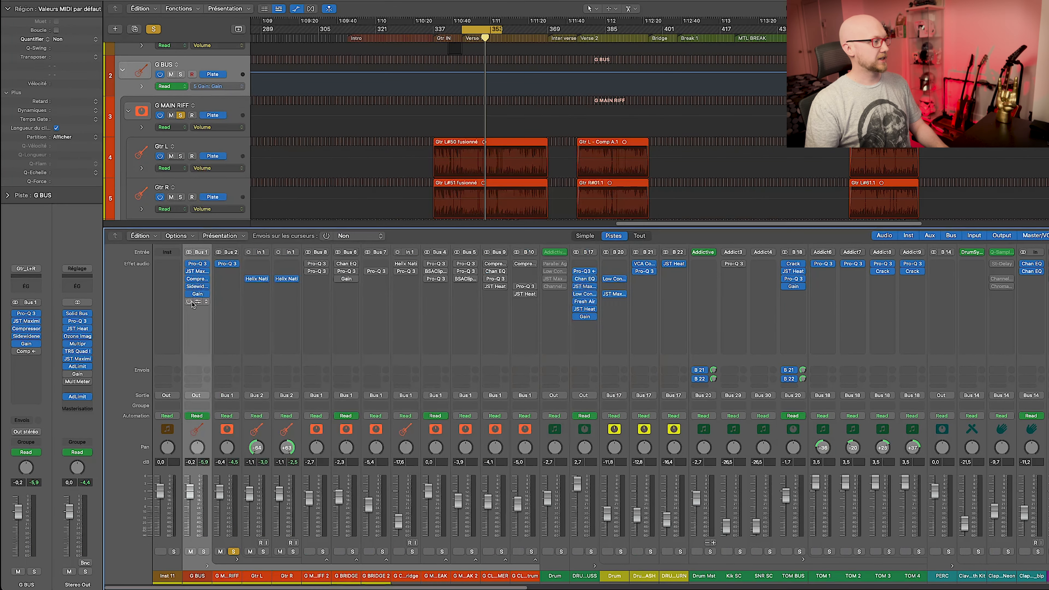
Key the G BUS compressor from Bus 30 (SNR SC) and play with SNR SC soloed.
{"action": "left_click", "coordinate": [198, 302]}
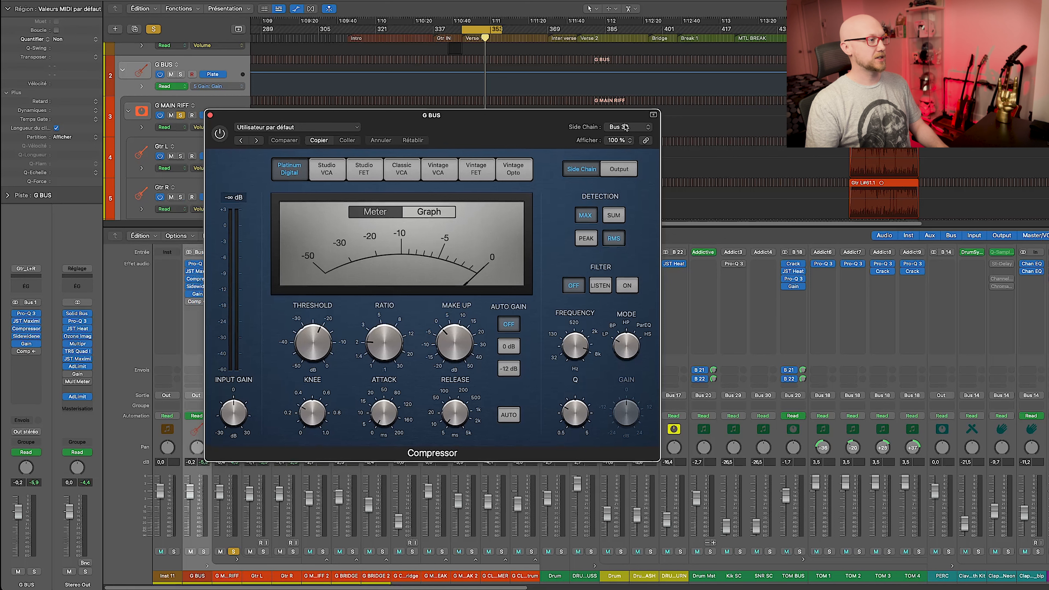
{"action": "left_click", "coordinate": [625, 128]}
{"action": "left_click", "coordinate": [650, 131]}
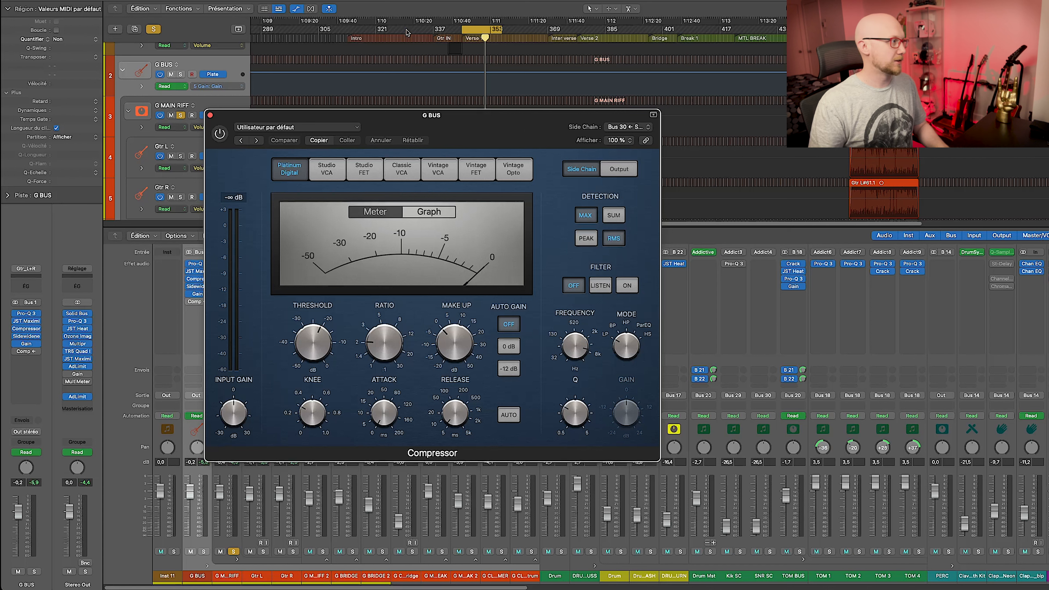
{"action": "left_click", "coordinate": [770, 552]}
{"action": "key", "text": "space"}
{"action": "left_click", "coordinate": [220, 134]}
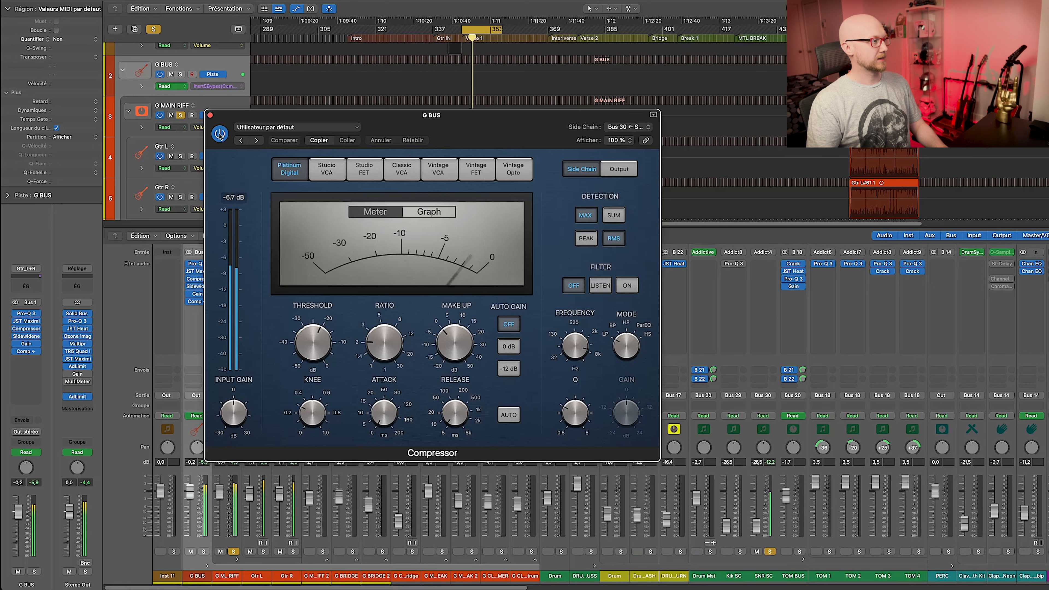
Solo the drum buss and A/B the side-chained compressor repeatedly, leaving it on.
{"action": "left_click", "coordinate": [220, 134]}
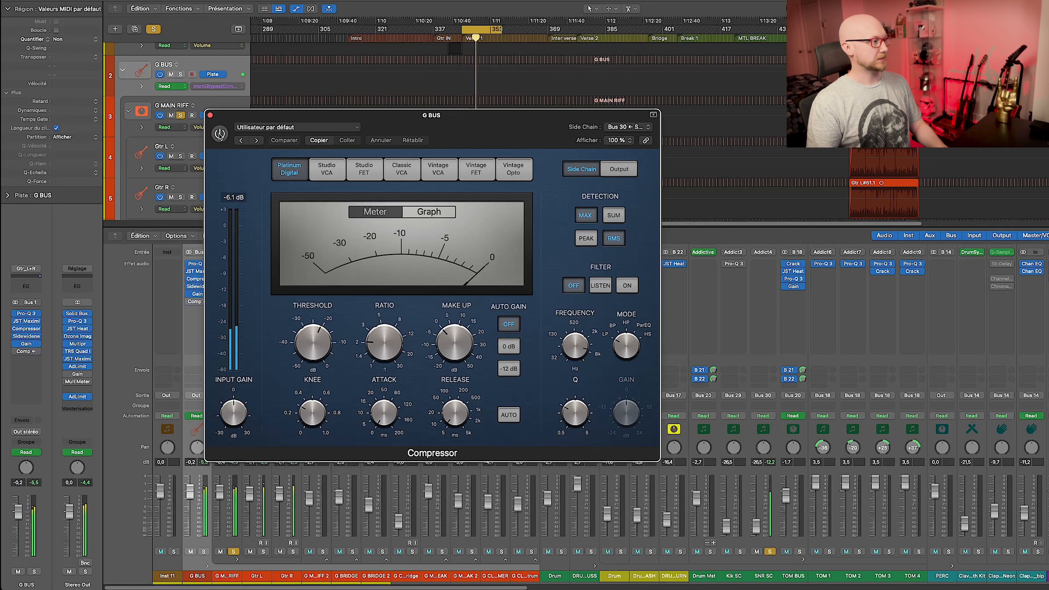
{"action": "left_click", "coordinate": [591, 552]}
{"action": "key", "text": "space"}
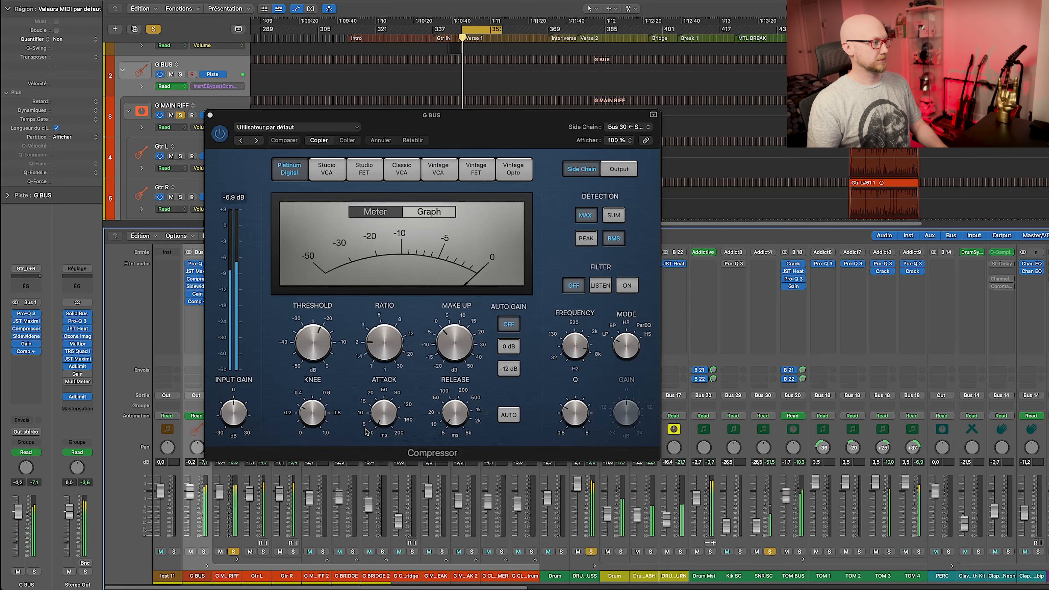
{"action": "left_click", "coordinate": [220, 134]}
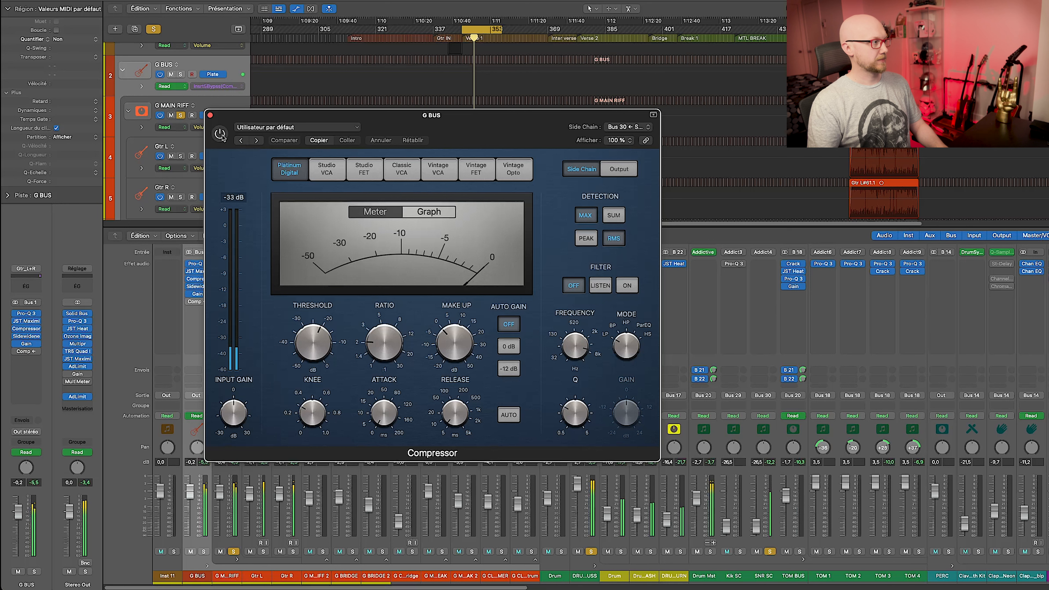
{"action": "left_click", "coordinate": [219, 134]}
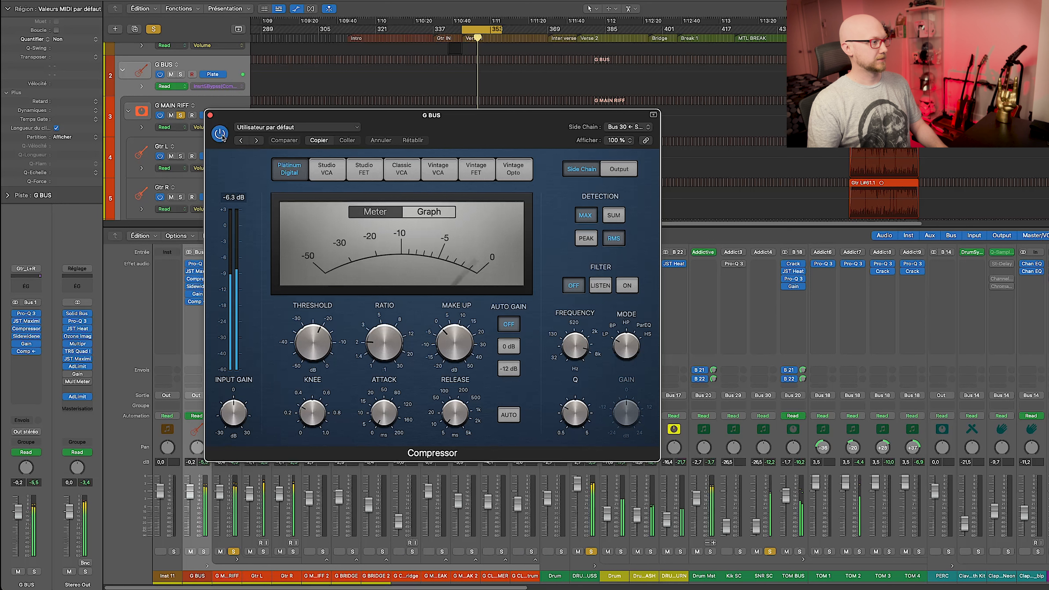
{"action": "left_click", "coordinate": [219, 134]}
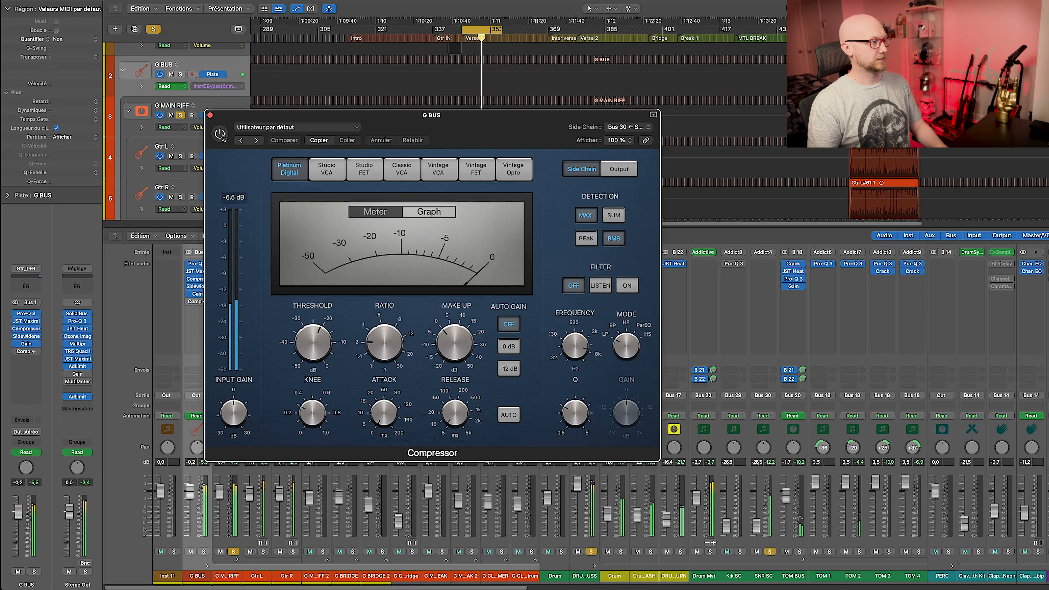
{"action": "left_click", "coordinate": [220, 134]}
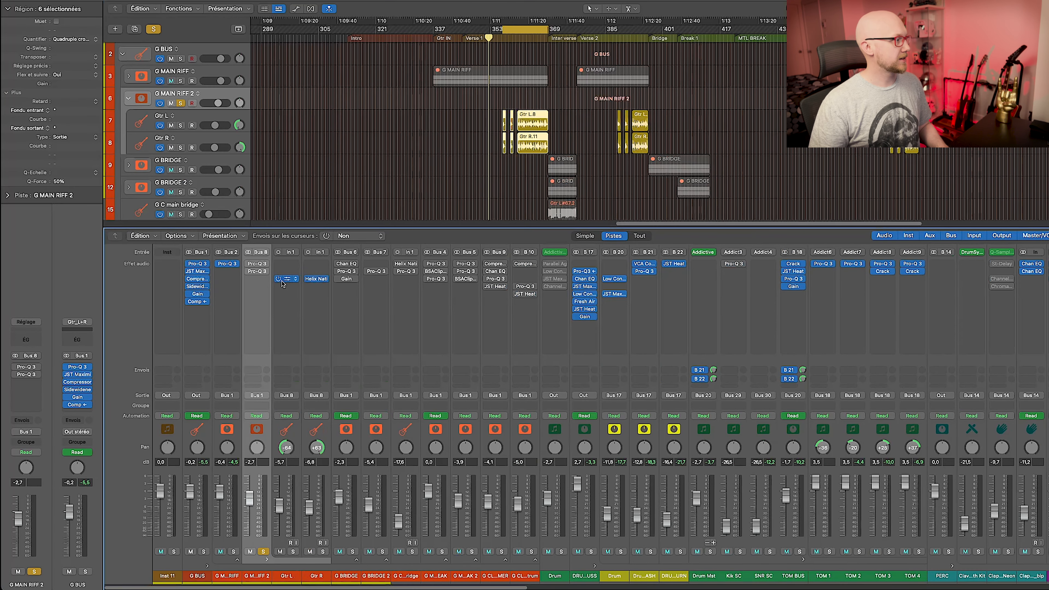
Check the Scream 808, amp and cabinet blocks of Gtr L's Helix Native rig.
{"action": "left_click", "coordinate": [283, 282]}
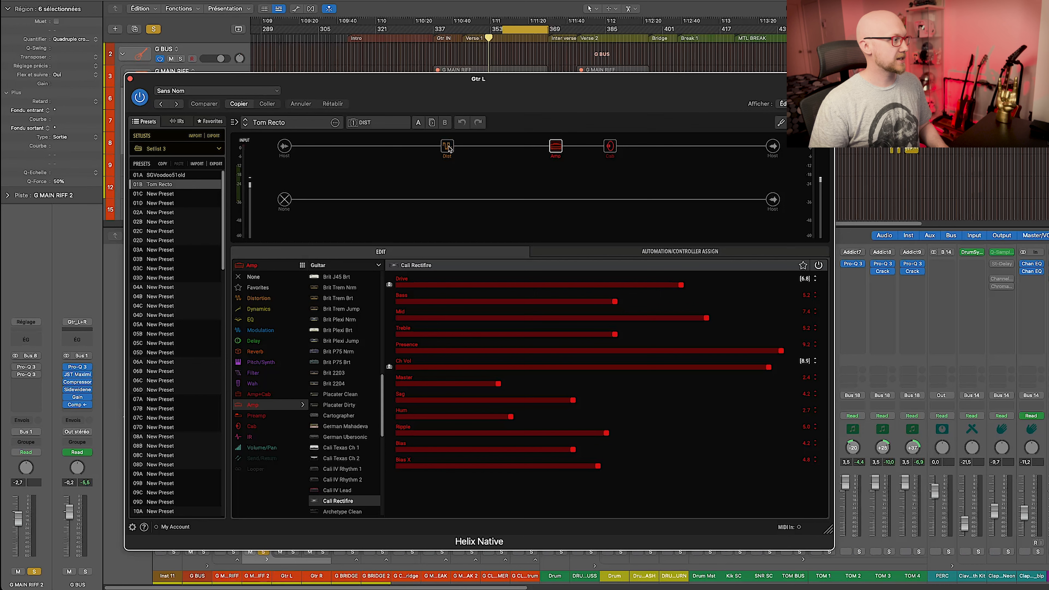
{"action": "left_click", "coordinate": [447, 147]}
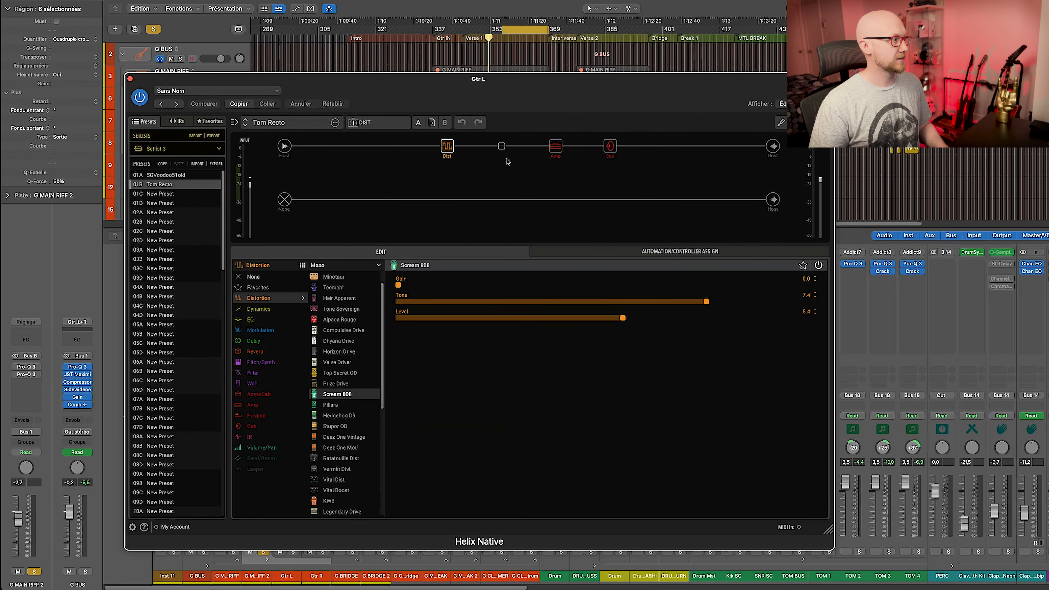
{"action": "left_click", "coordinate": [555, 147]}
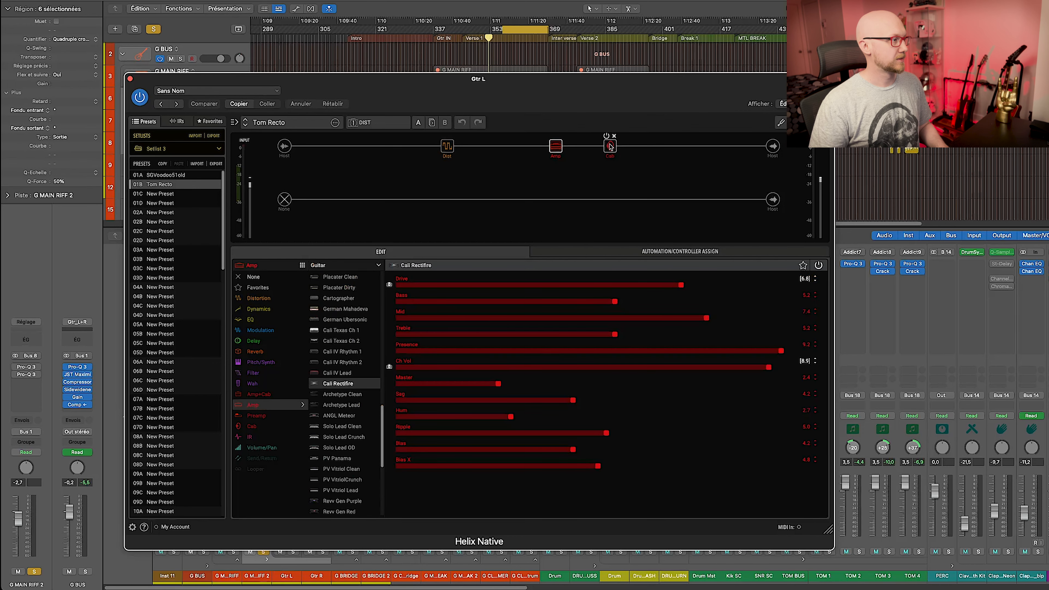
{"action": "left_click", "coordinate": [610, 146]}
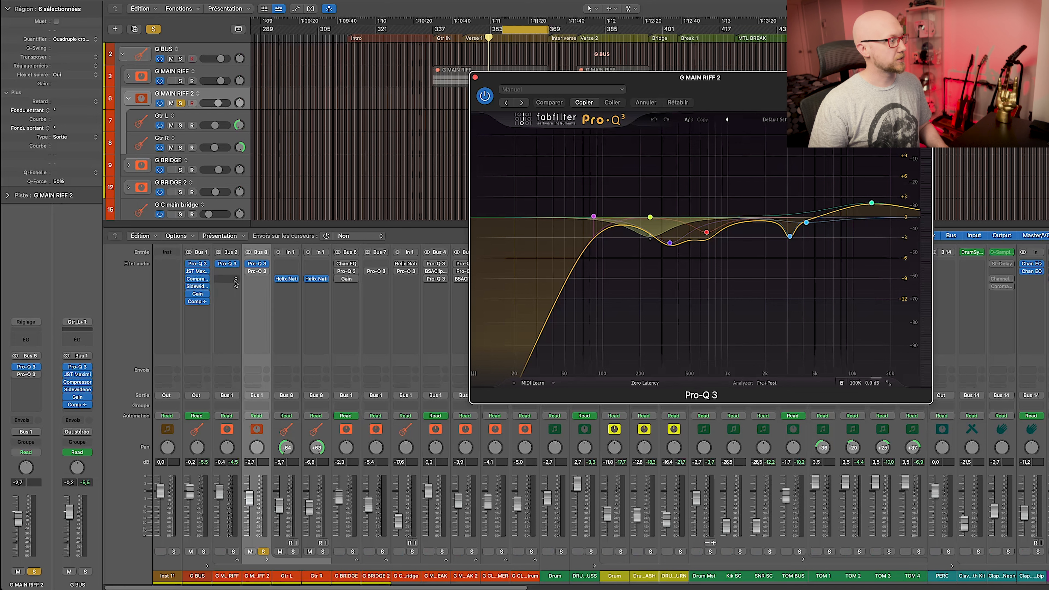
Swap to G MAIN RIFF 2's second Pro-Q 3, placed over the arrange area.
{"action": "left_click", "coordinate": [475, 78]}
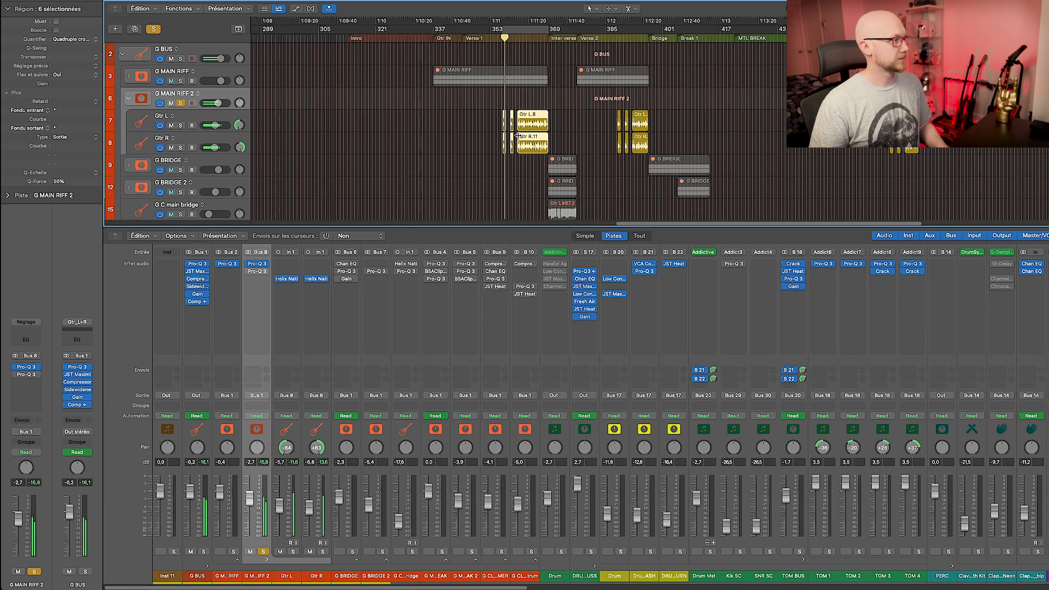
{"action": "left_click", "coordinate": [527, 122]}
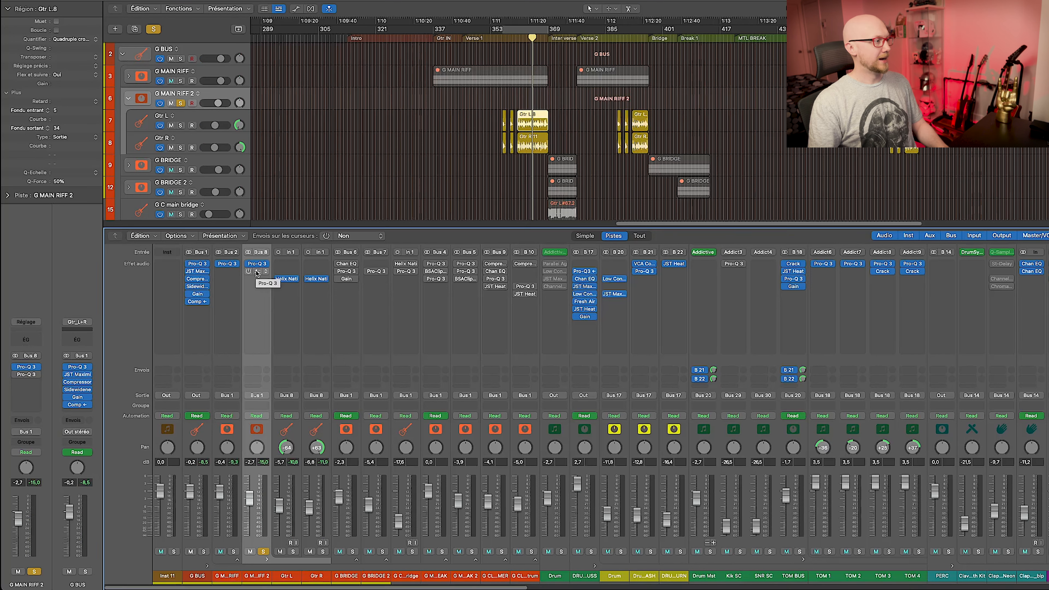
{"action": "left_click", "coordinate": [257, 272]}
{"action": "left_click_drag", "start_coordinate": [757, 84], "coordinate": [536, 137]}
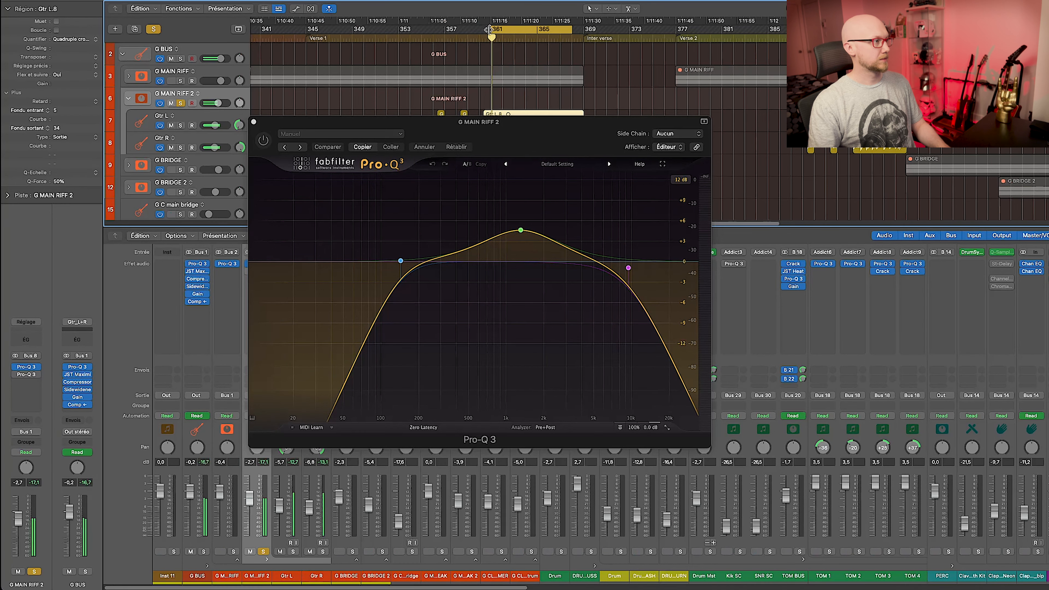
Enable G MAIN RIFF 2's band-limiting Pro-Q 3 and A/B it twice with G MAIN RIFF soloed.
{"action": "left_click", "coordinate": [264, 142]}
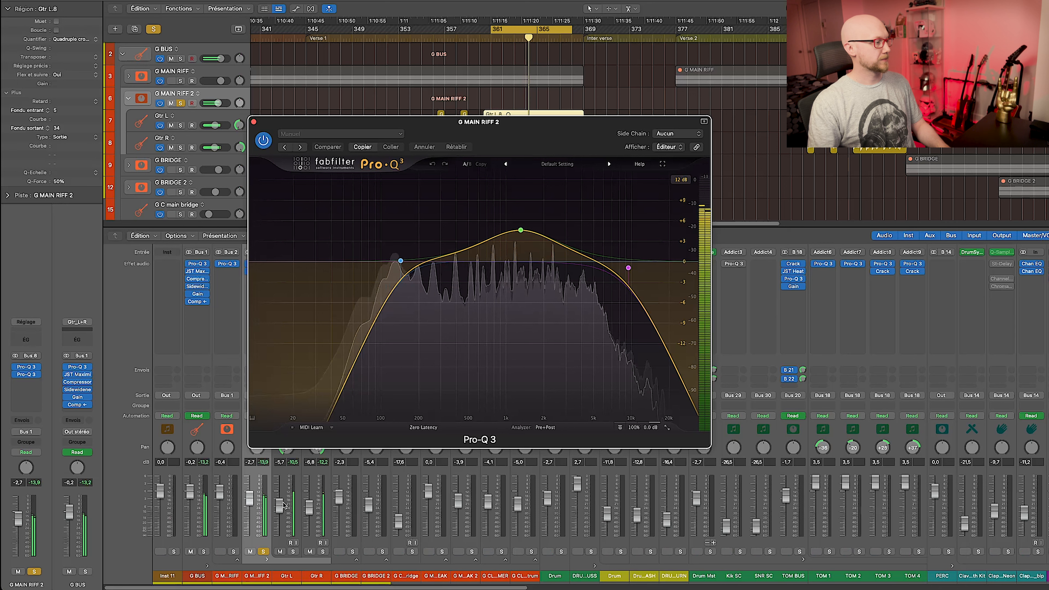
{"action": "left_click", "coordinate": [233, 552]}
{"action": "left_click", "coordinate": [264, 141]}
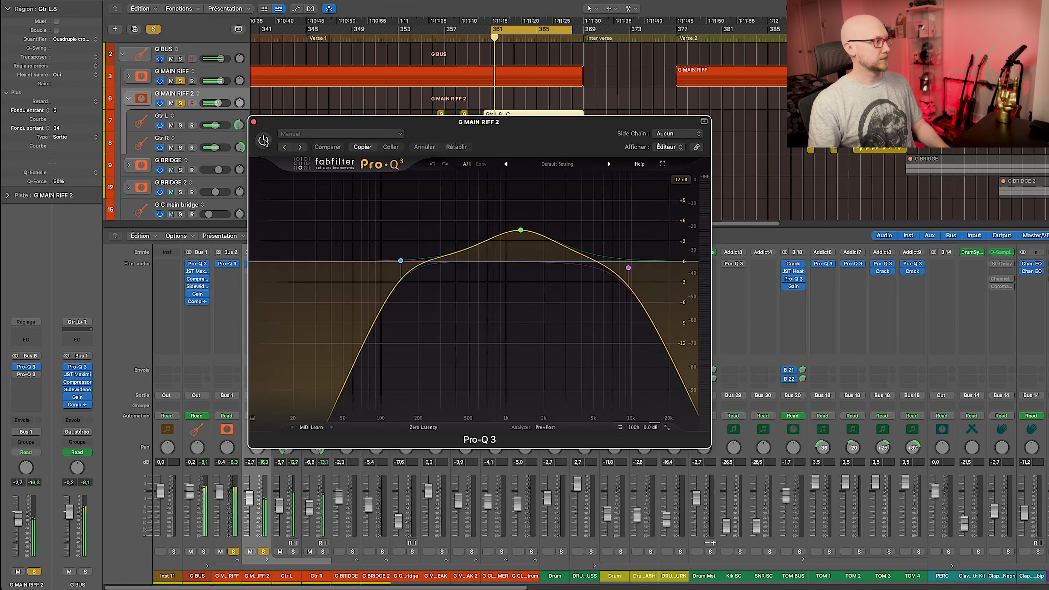
{"action": "left_click", "coordinate": [264, 141]}
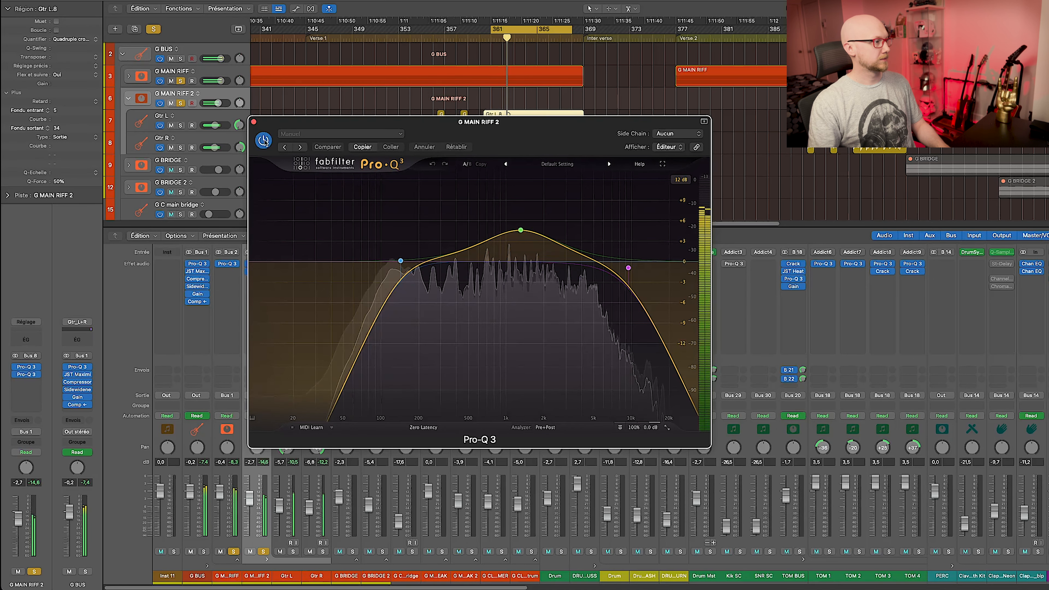
{"action": "left_click", "coordinate": [264, 141]}
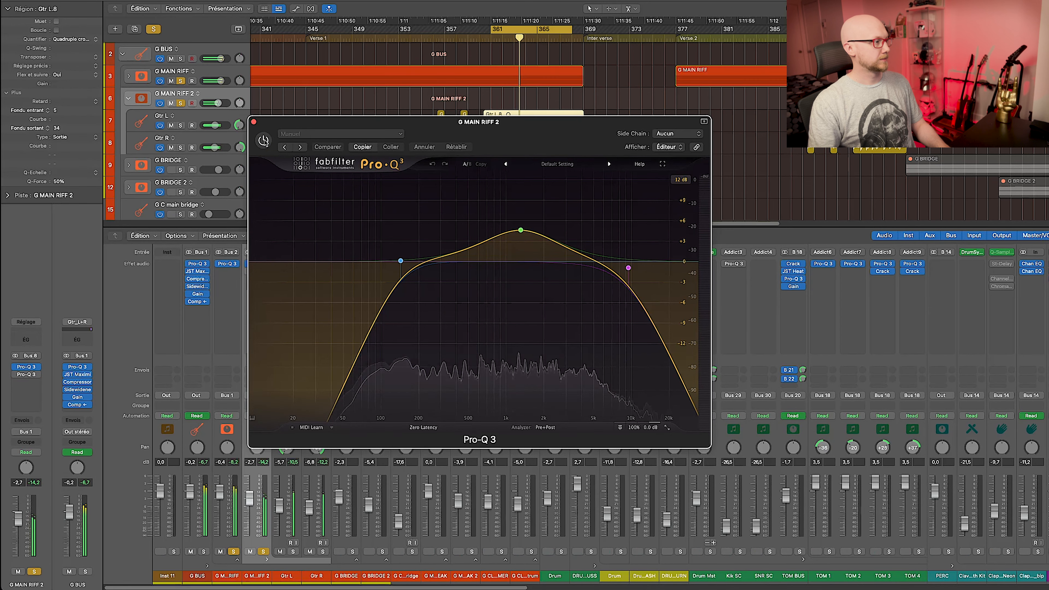
{"action": "left_click", "coordinate": [264, 141]}
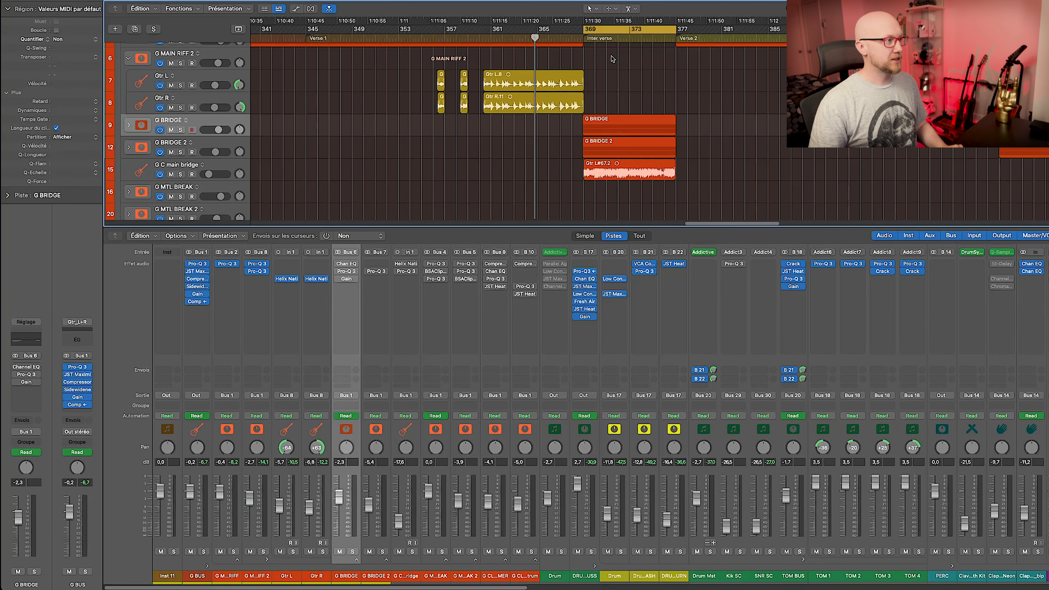
Select the G BRIDGE 2 and G C main bridge tracks and solo the G BRIDGE bus.
{"action": "left_click", "coordinate": [230, 144], "text": "shift"}
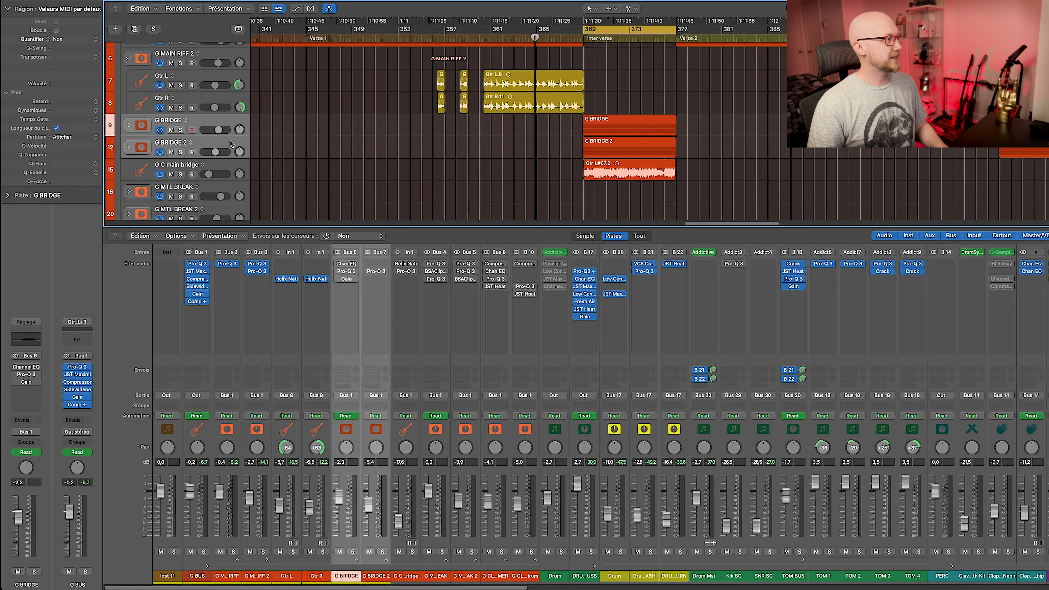
{"action": "left_click", "coordinate": [231, 166]}
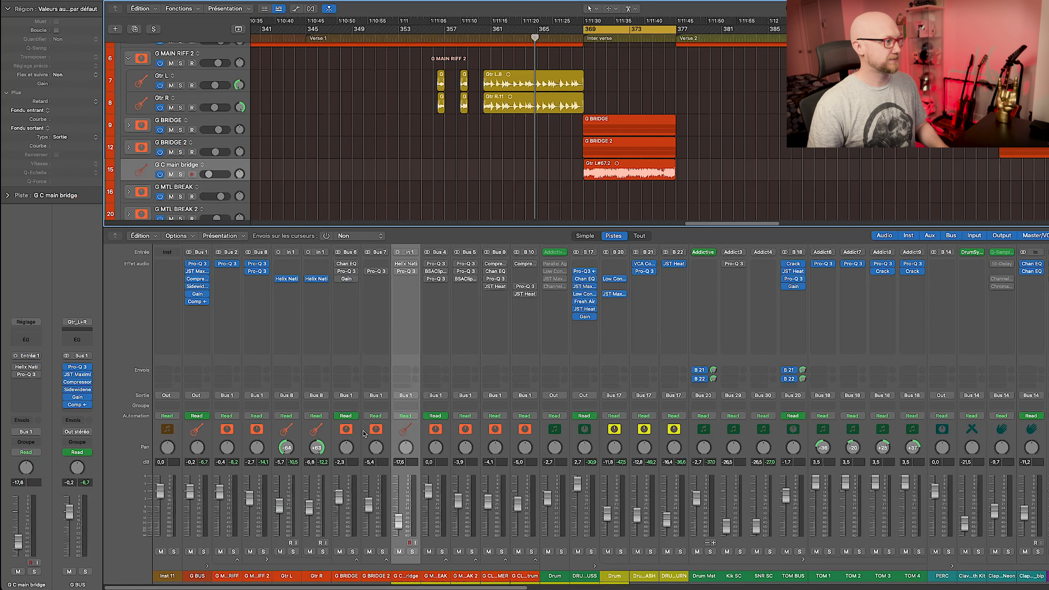
{"action": "left_click", "coordinate": [354, 552]}
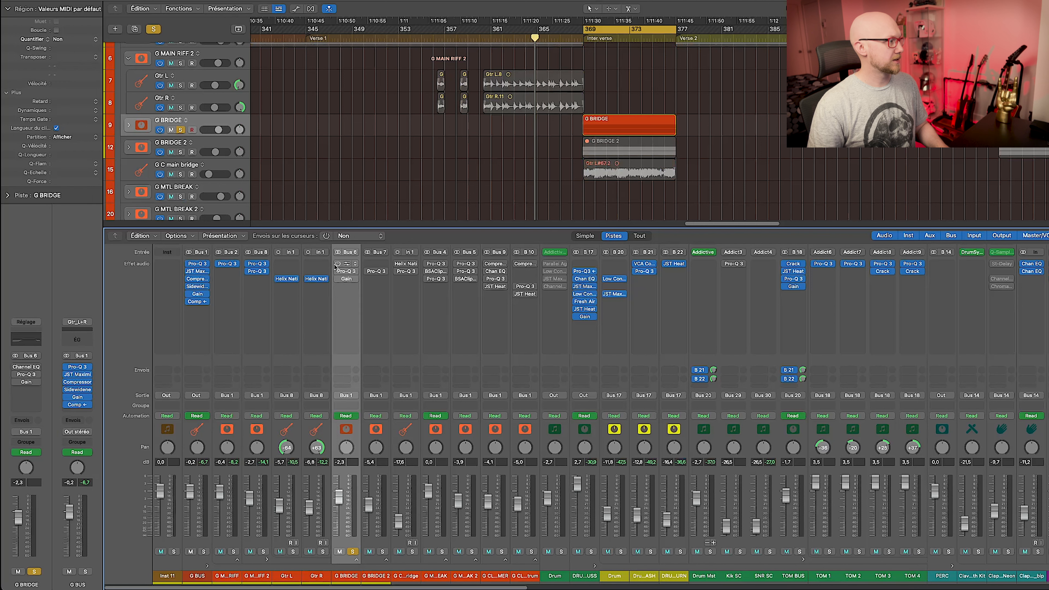
Switch on G BRIDGE's Pro-Q 3 and A/B it during playback.
{"action": "left_click", "coordinate": [346, 271]}
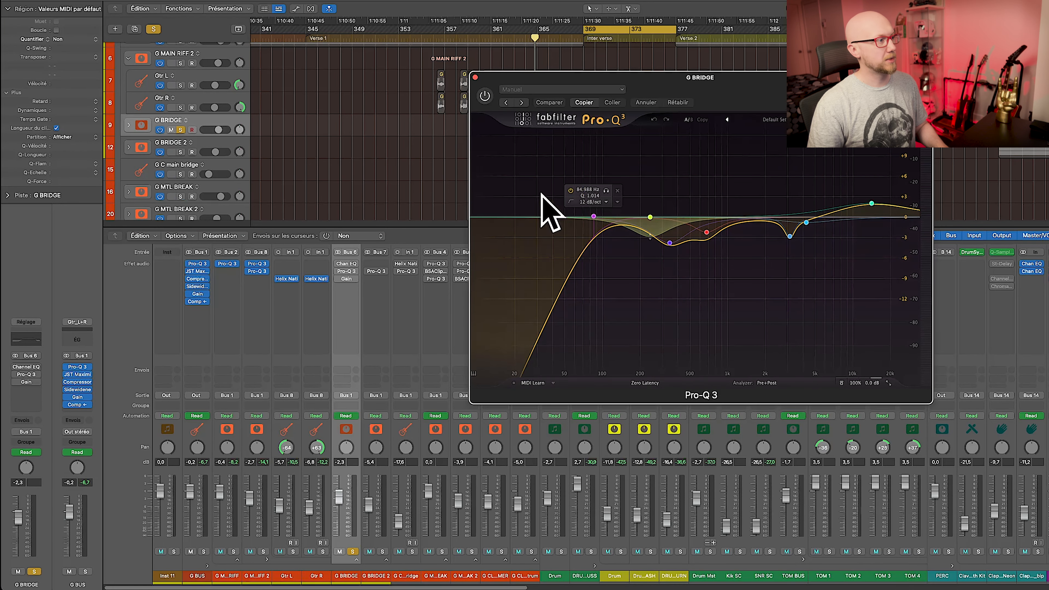
{"action": "key", "text": "space"}
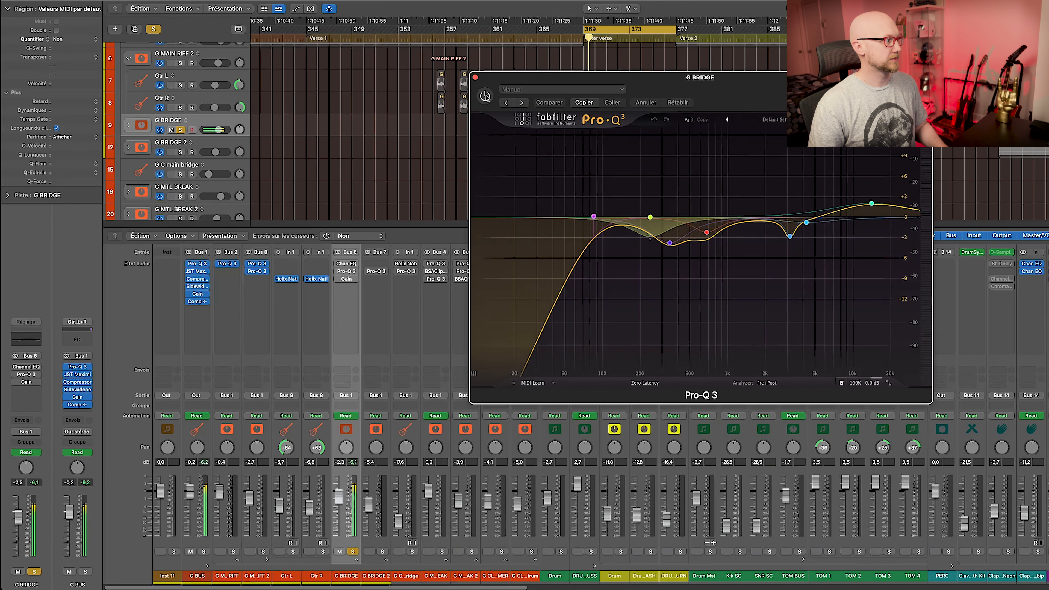
{"action": "left_click", "coordinate": [485, 96]}
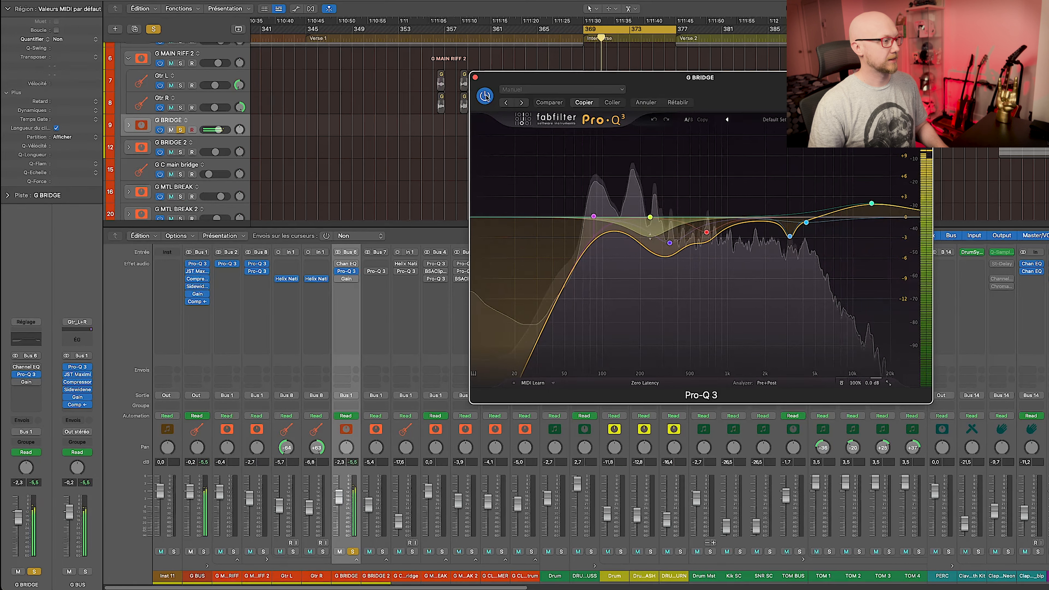
{"action": "left_click", "coordinate": [485, 96]}
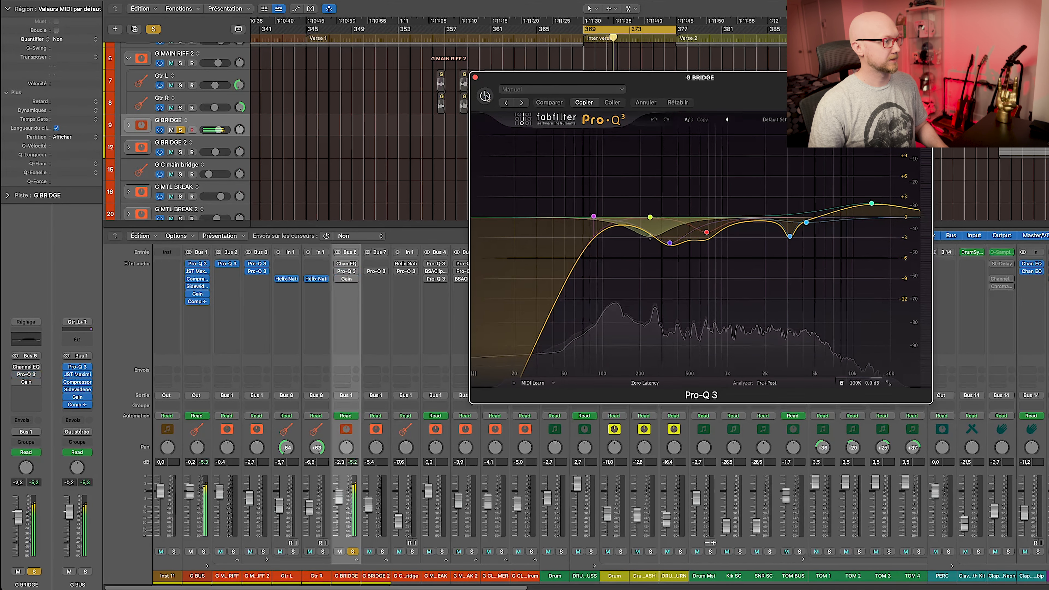
{"action": "left_click", "coordinate": [486, 96]}
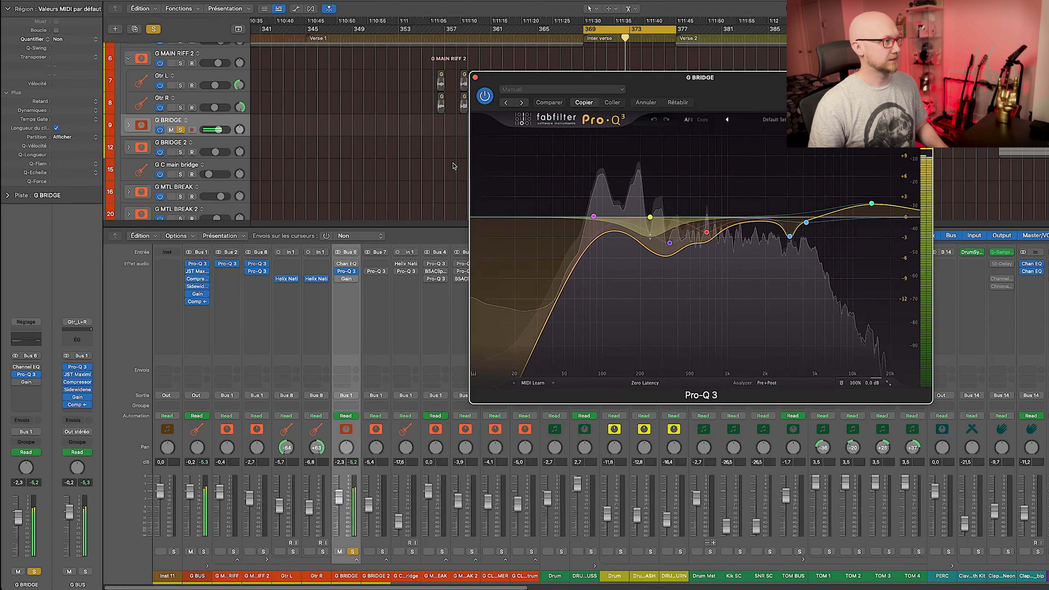
Bring up G BRIDGE's Channel EQ with its 160 Hz and 7900 Hz cuts.
{"action": "left_click", "coordinate": [348, 265]}
{"action": "left_click", "coordinate": [348, 264]}
{"action": "left_click_drag", "start_coordinate": [739, 90], "coordinate": [578, 106]}
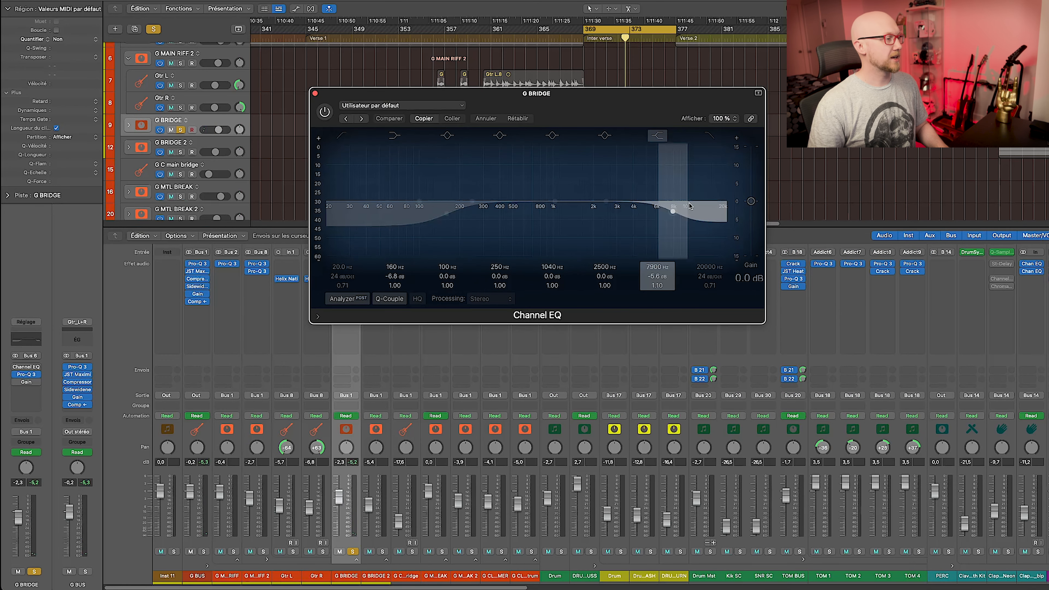
Enable the G BRIDGE Channel EQ, A/B it during playback, then stop.
{"action": "left_click", "coordinate": [325, 112]}
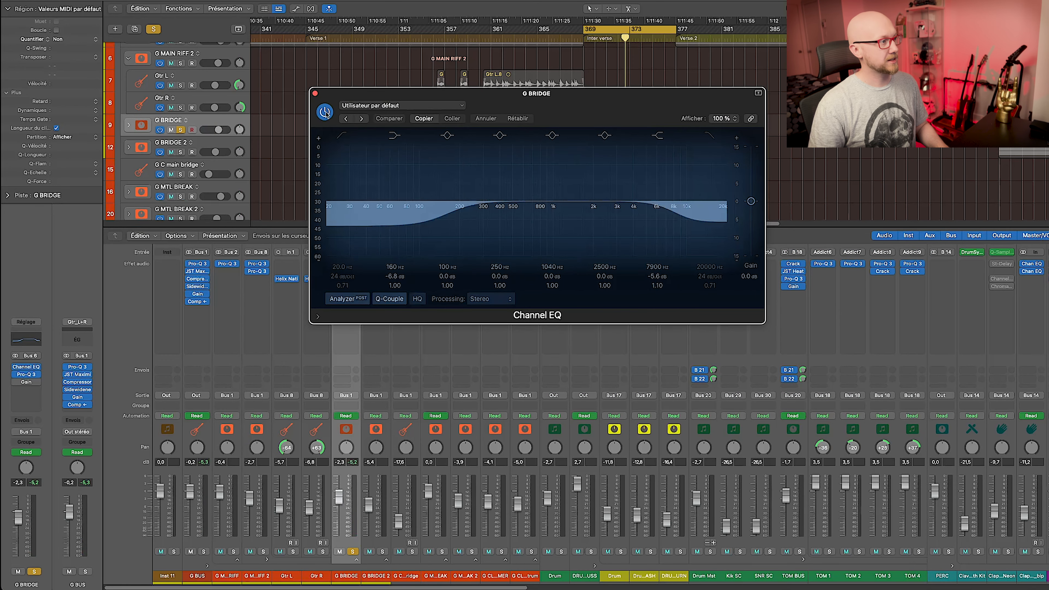
{"action": "key", "text": "space"}
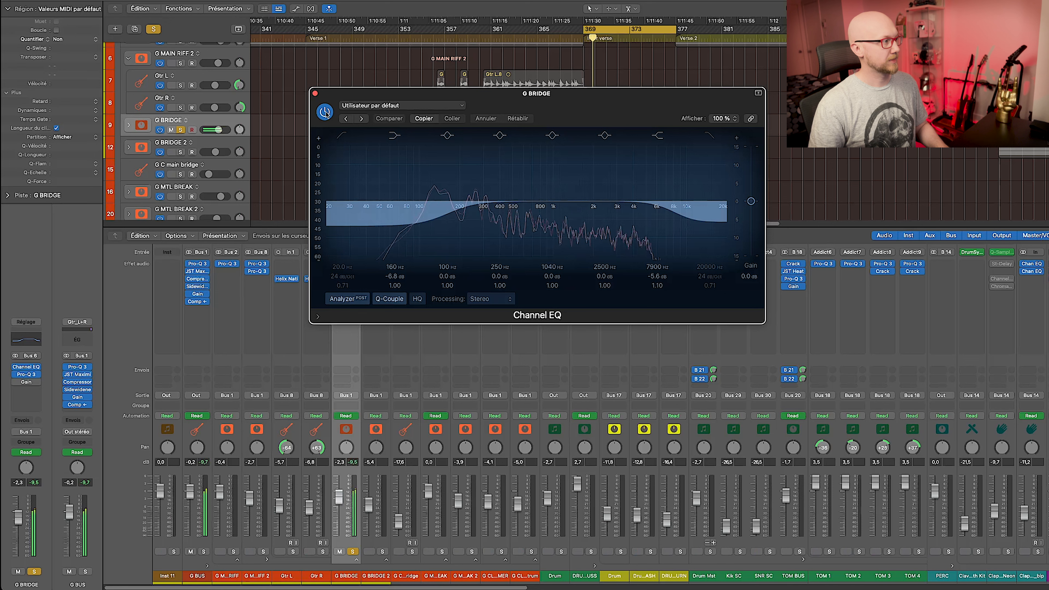
{"action": "left_click", "coordinate": [324, 112]}
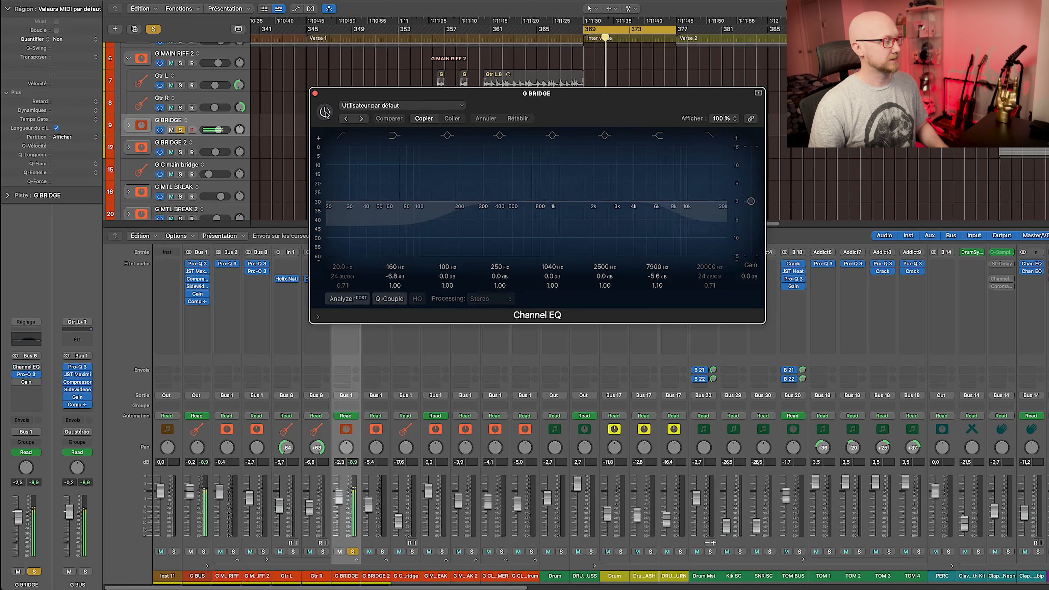
{"action": "left_click", "coordinate": [326, 112]}
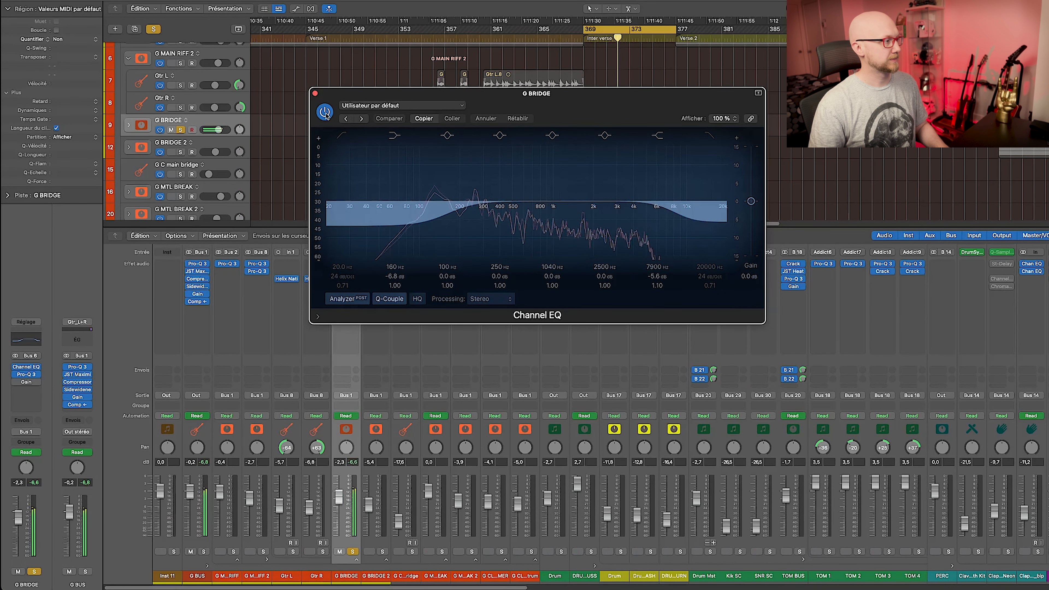
{"action": "key", "text": "space"}
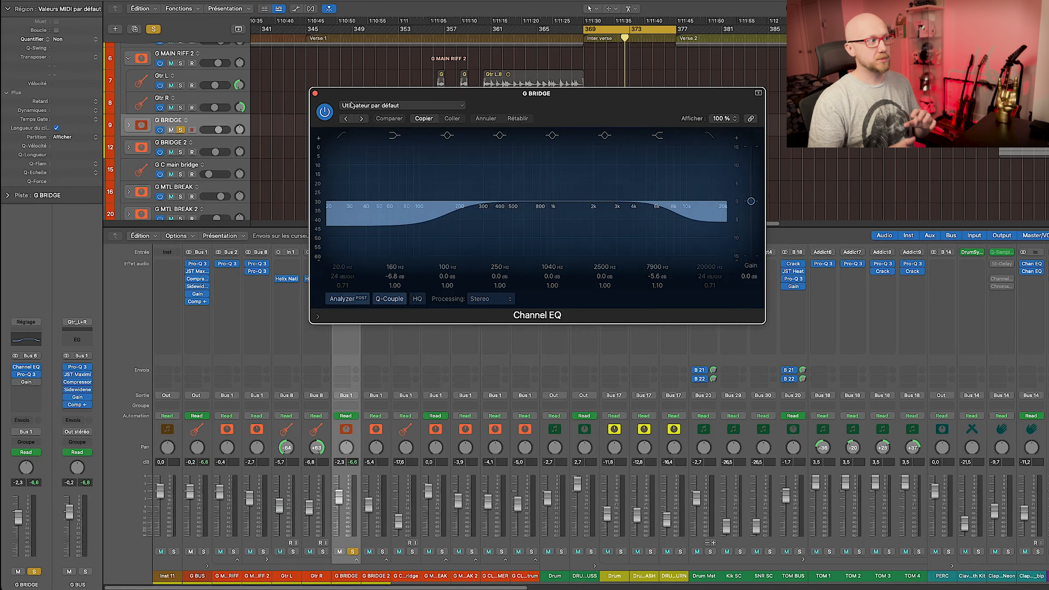
Show G BRIDGE's Gain automation lanes, close Gain, and move the solo to G BRIDGE 2.
{"action": "left_click", "coordinate": [315, 94]}
{"action": "left_click", "coordinate": [346, 279]}
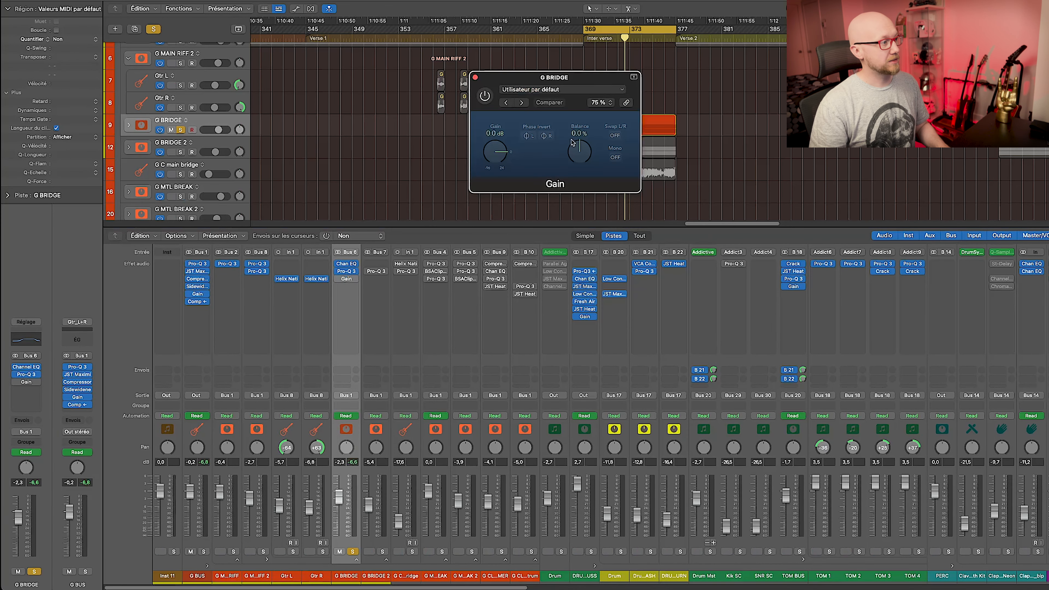
{"action": "left_click_drag", "start_coordinate": [574, 78], "coordinate": [493, 165]}
{"action": "key", "text": "a"}
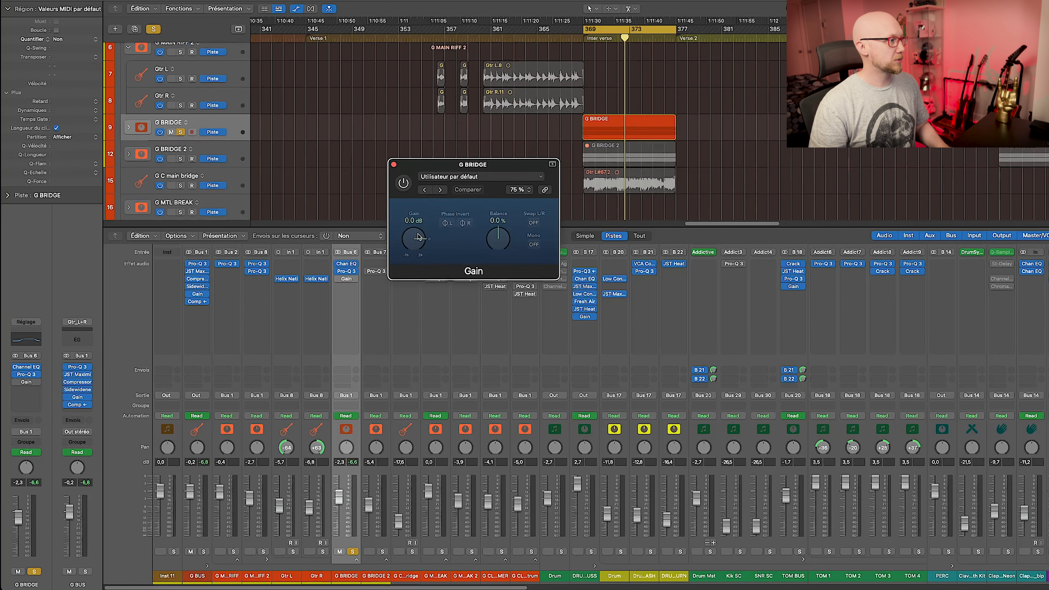
{"action": "scroll", "coordinate": [649, 161], "scroll_direction": "right", "scroll_amount": 5}
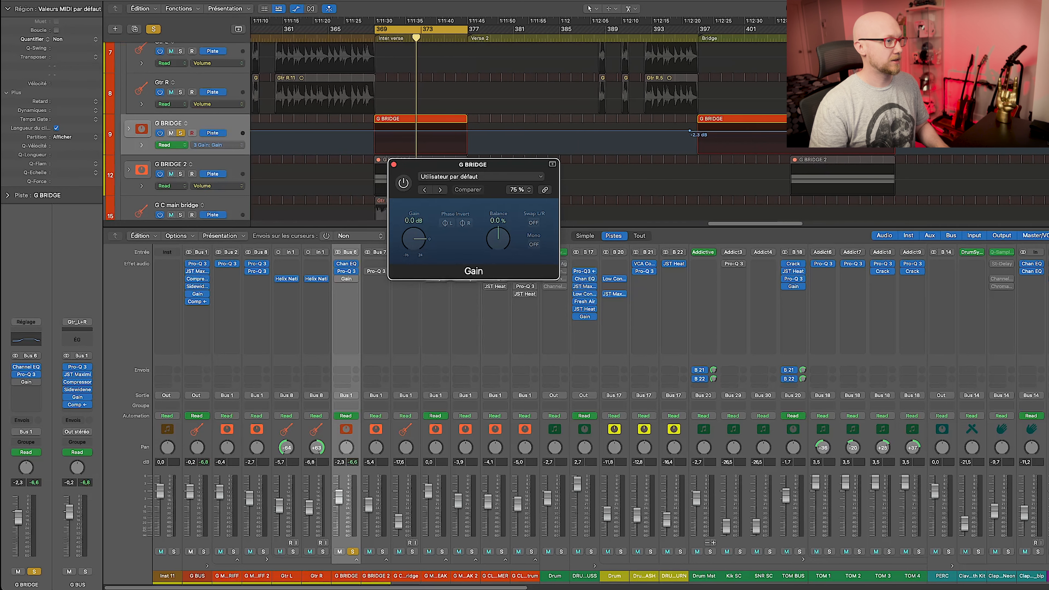
{"action": "left_click", "coordinate": [394, 164]}
{"action": "left_click", "coordinate": [382, 553]}
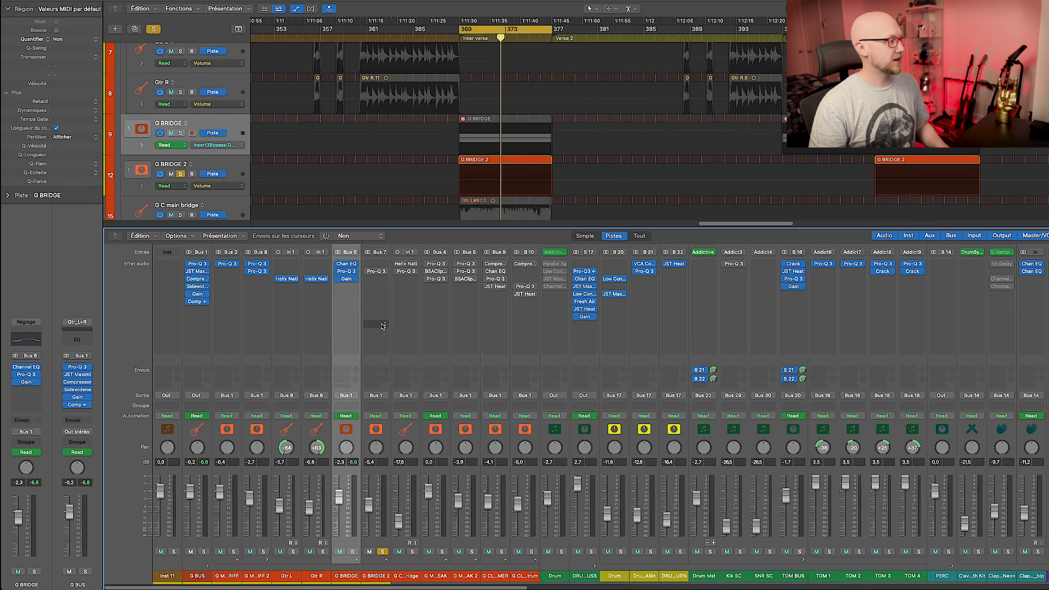
A/B the G BRIDGE 2 Pro-Q 3, leaving it switched on.
{"action": "left_click", "coordinate": [370, 438]}
{"action": "left_click", "coordinate": [378, 276]}
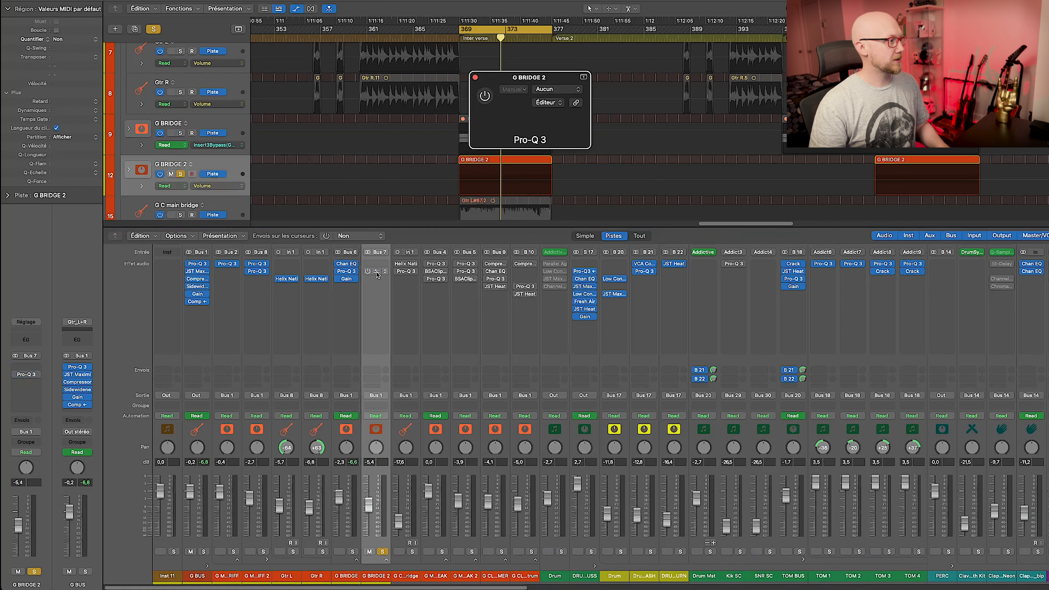
{"action": "left_click", "coordinate": [484, 97]}
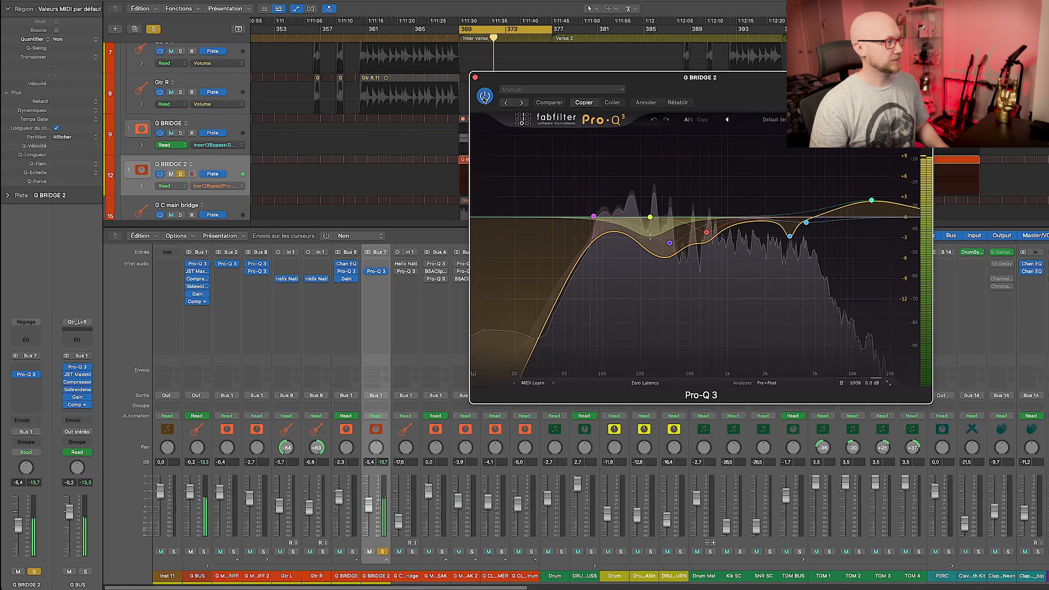
{"action": "left_click", "coordinate": [484, 97]}
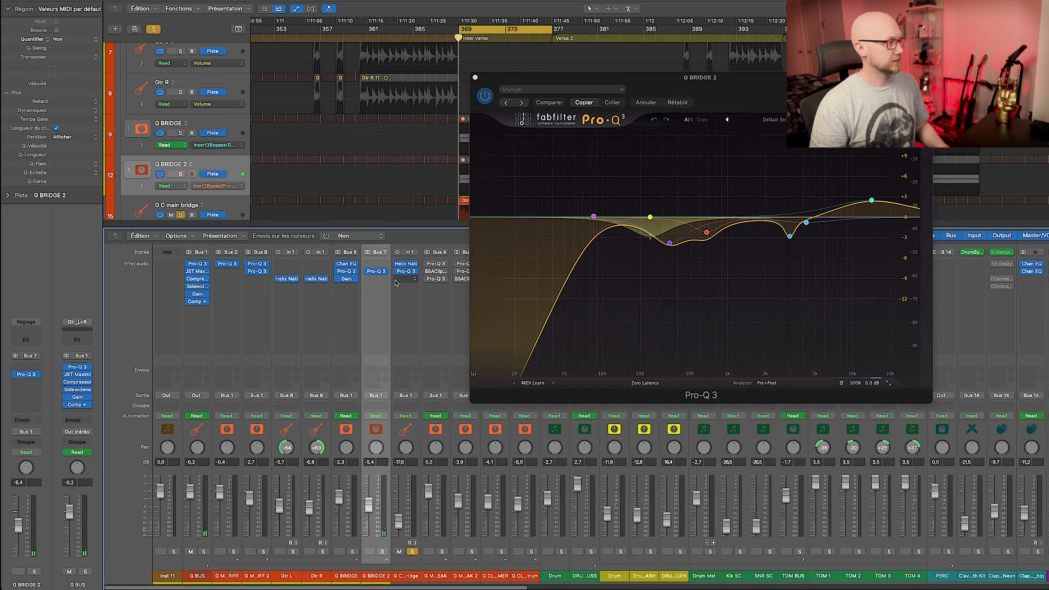
A/B the G C main bridge Pro-Q 3, stop playback, and select that channel.
{"action": "left_click", "coordinate": [404, 272]}
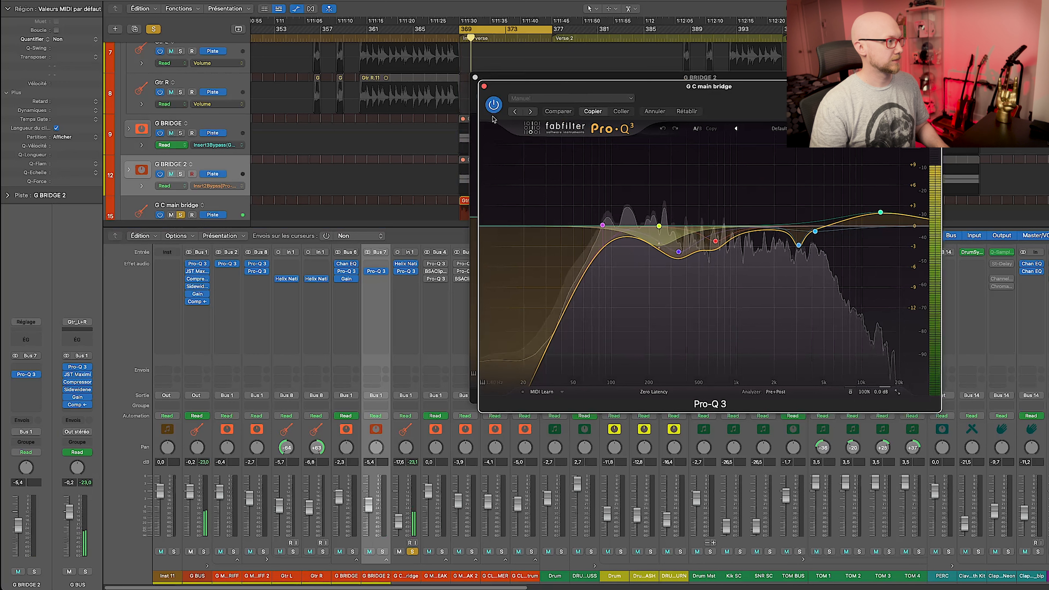
{"action": "left_click", "coordinate": [494, 104]}
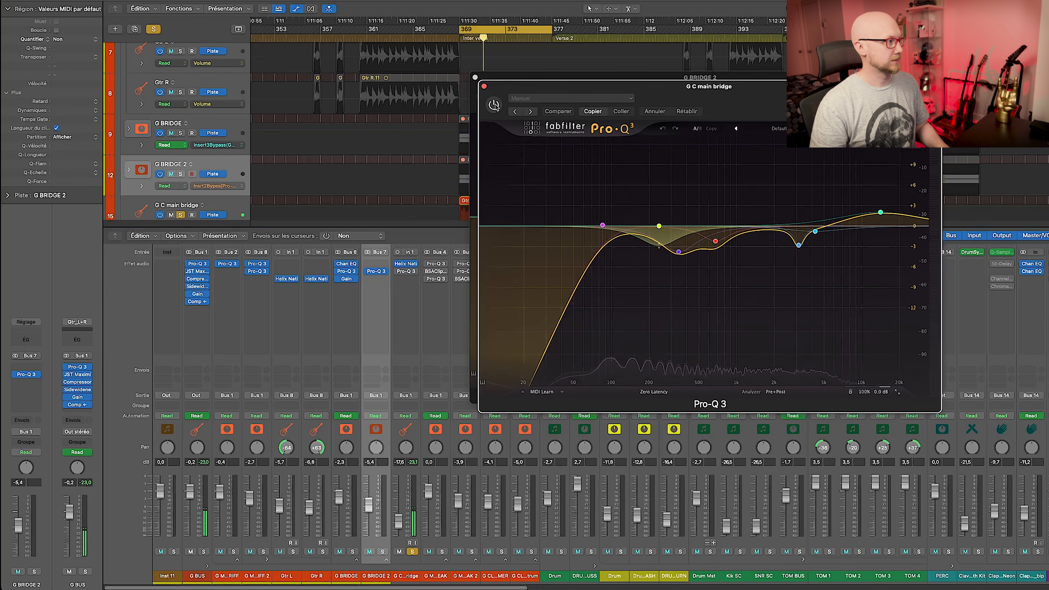
{"action": "left_click", "coordinate": [494, 104]}
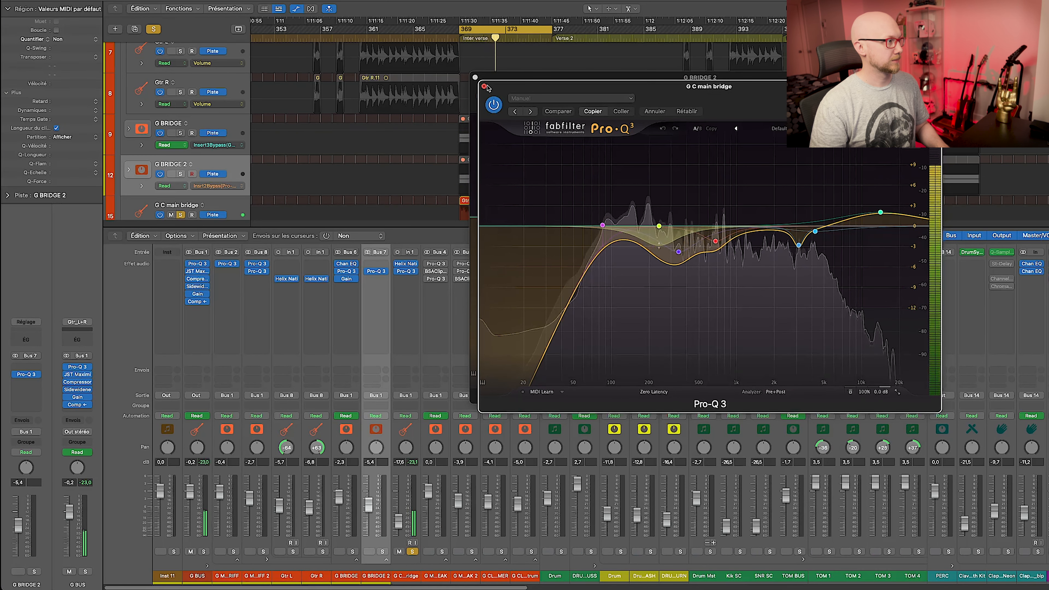
{"action": "key", "text": "space"}
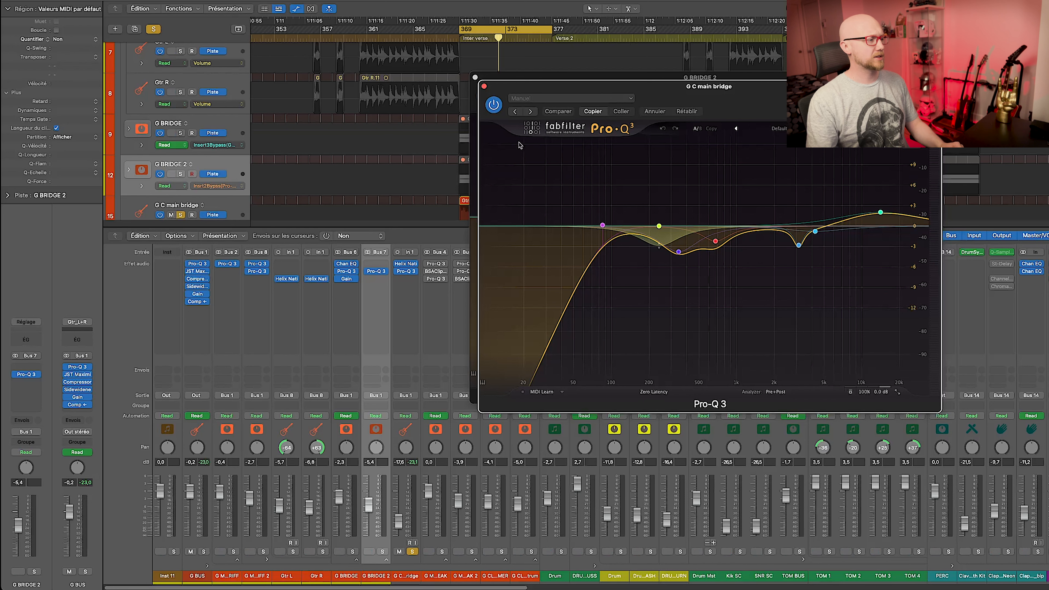
{"action": "left_click", "coordinate": [411, 441]}
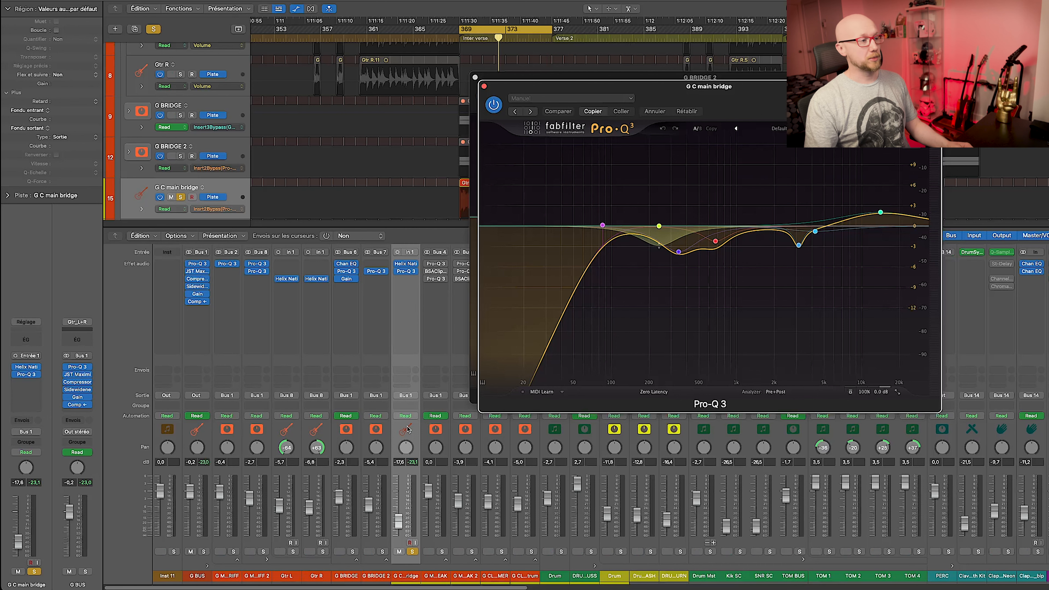
Close the bridge EQ, solo G BRIDGE 2, and play from its later region at bar 405.
{"action": "left_click", "coordinate": [484, 87]}
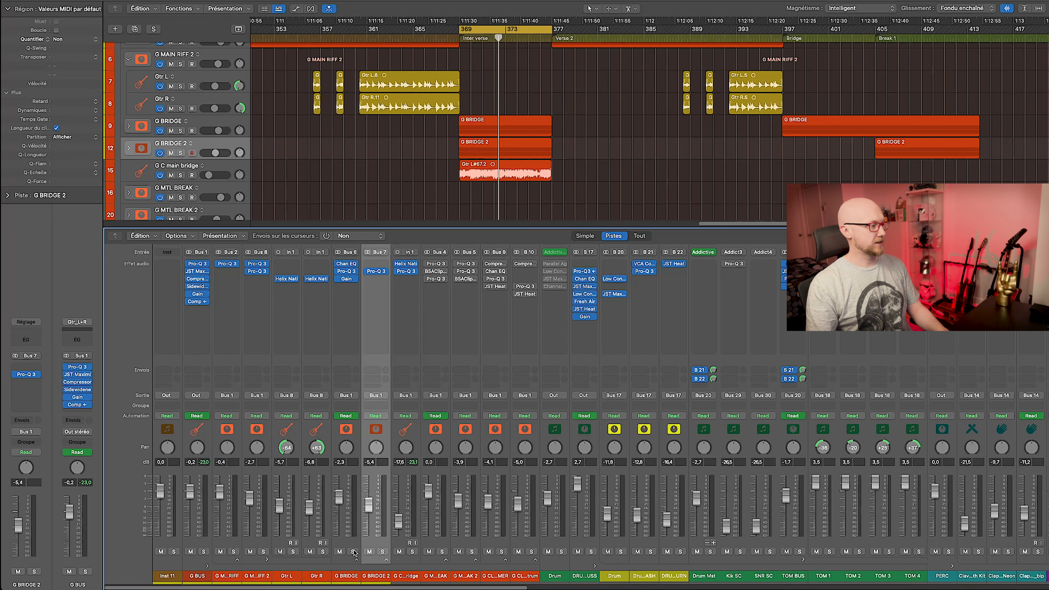
{"action": "left_click", "coordinate": [383, 552]}
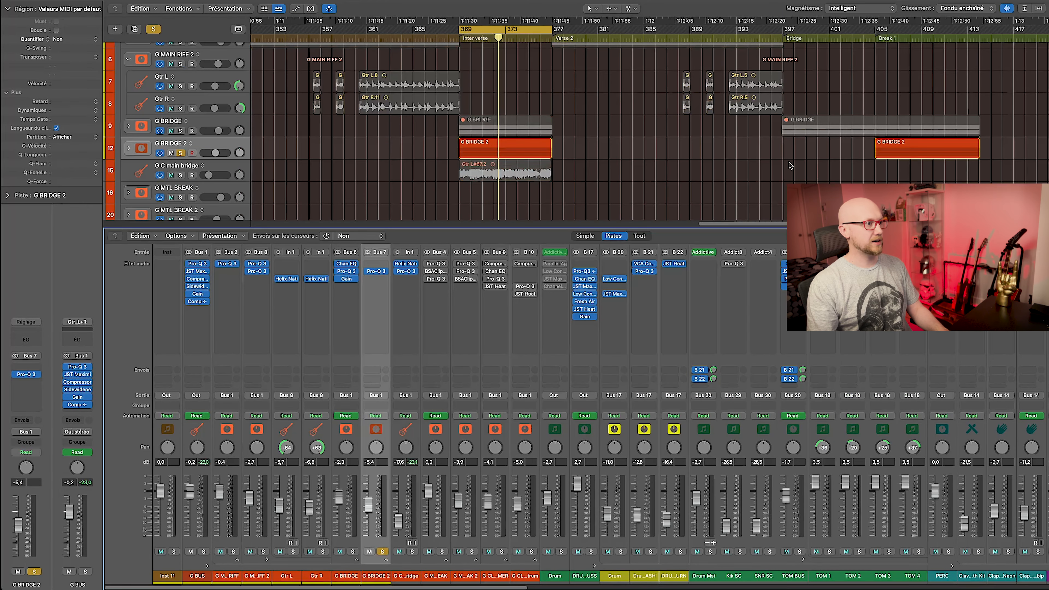
{"action": "left_click", "coordinate": [891, 152]}
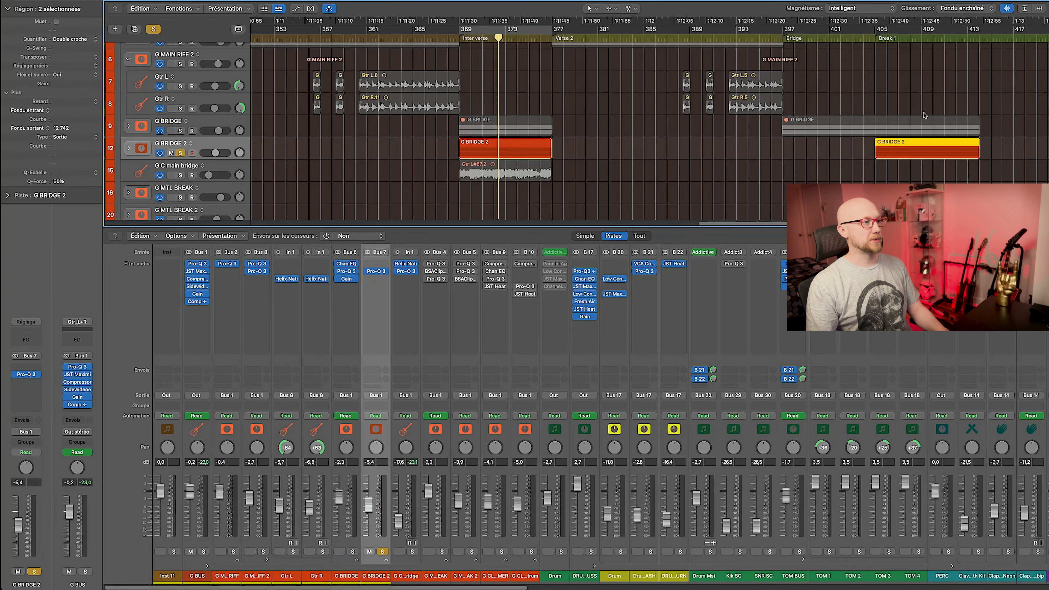
{"action": "left_click", "coordinate": [876, 38]}
{"action": "key", "text": "space"}
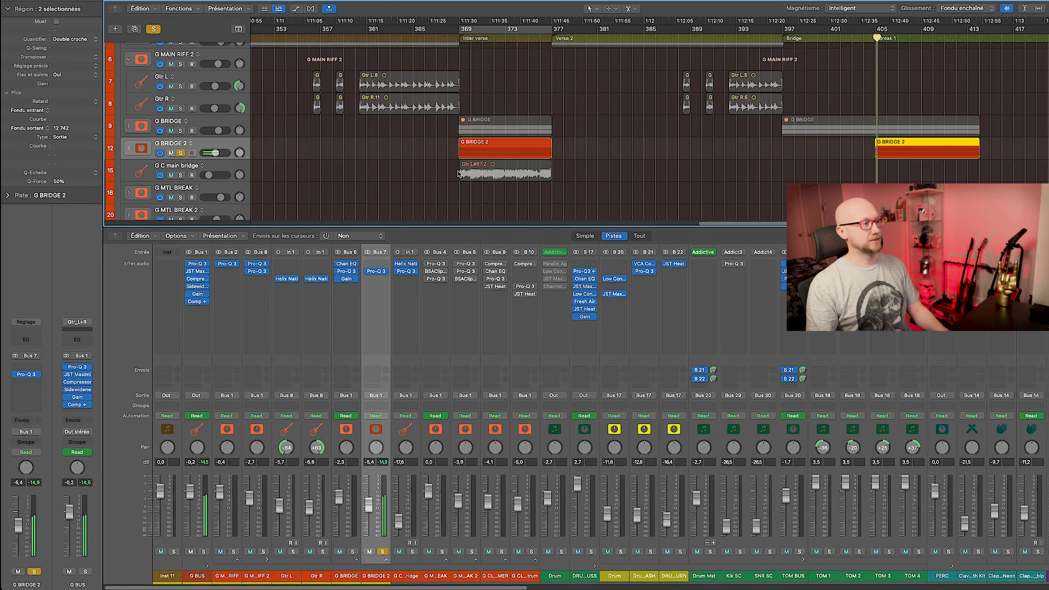
Solo G BRIDGE too, A/B each solo, and loop bars 397–400 of the bridge.
{"action": "left_click", "coordinate": [181, 131]}
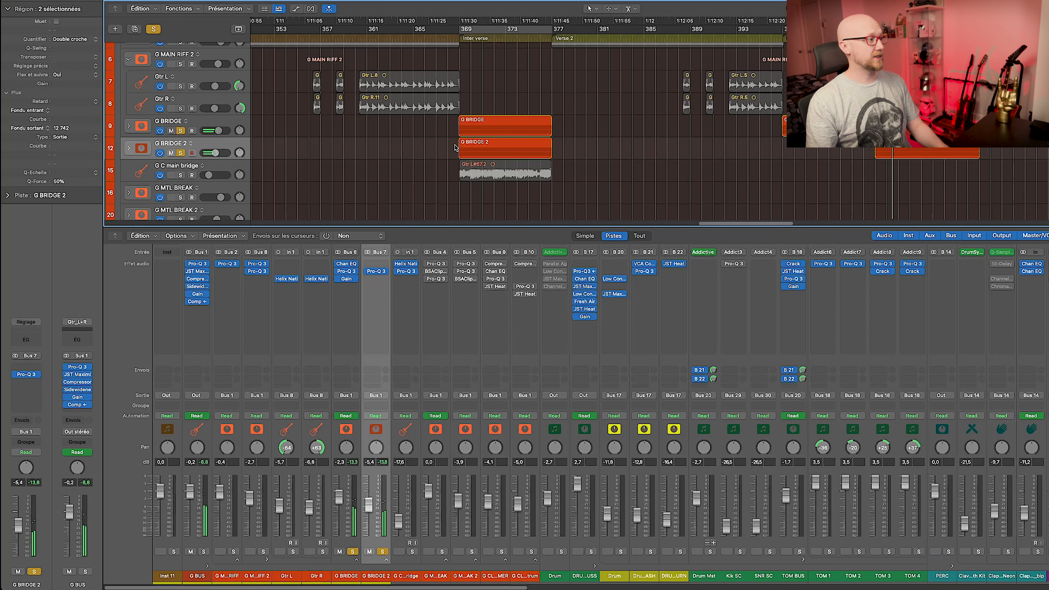
{"action": "left_click_drag", "start_coordinate": [443, 129], "coordinate": [547, 148]}
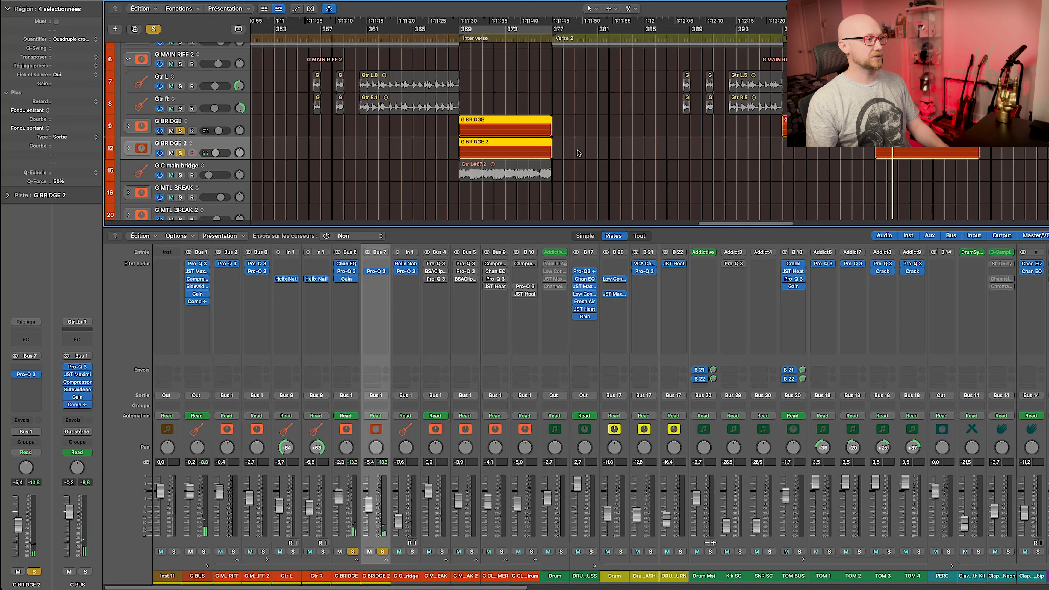
{"action": "key", "text": "u"}
{"action": "key", "text": "space"}
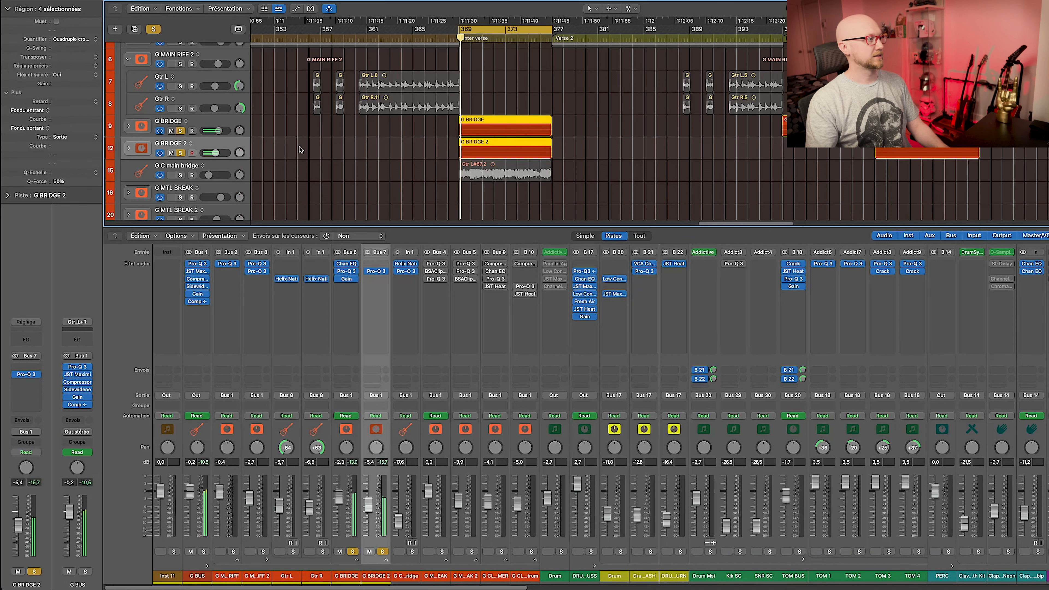
{"action": "left_click", "coordinate": [180, 153]}
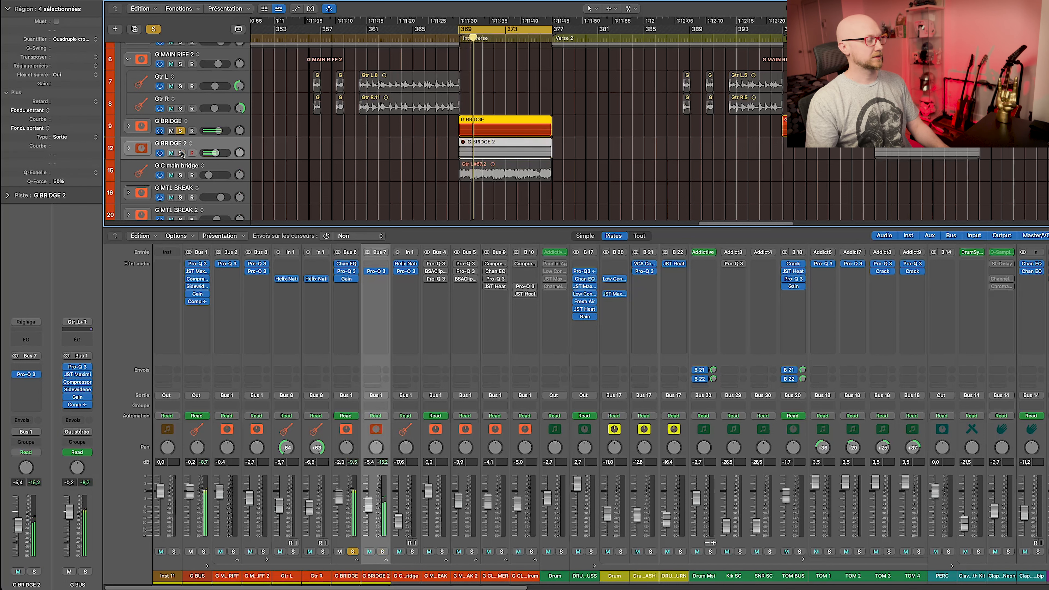
{"action": "left_click", "coordinate": [181, 153]}
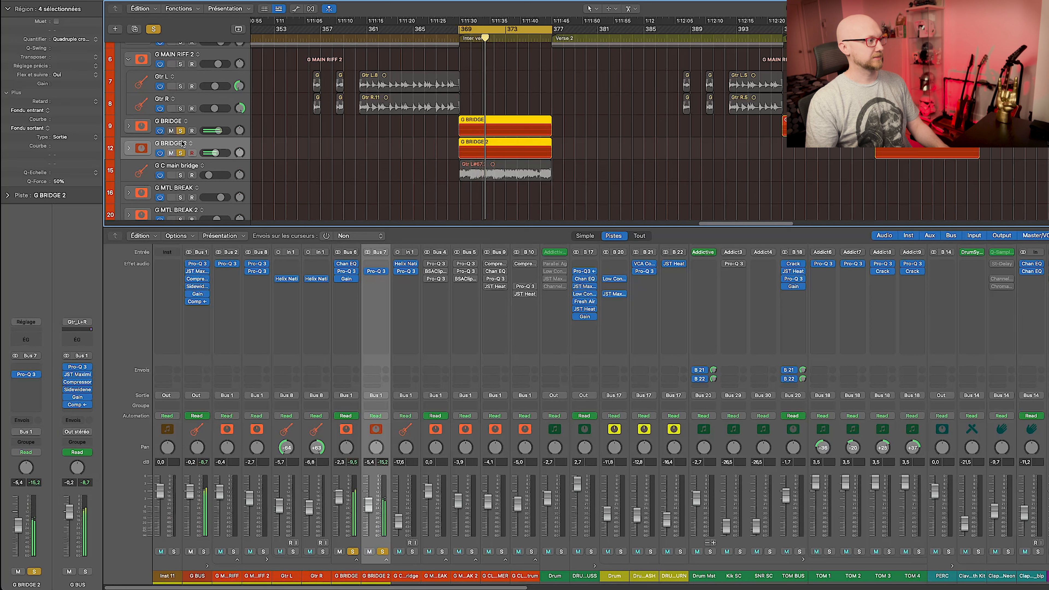
{"action": "left_click", "coordinate": [181, 130]}
{"action": "left_click", "coordinate": [181, 131]}
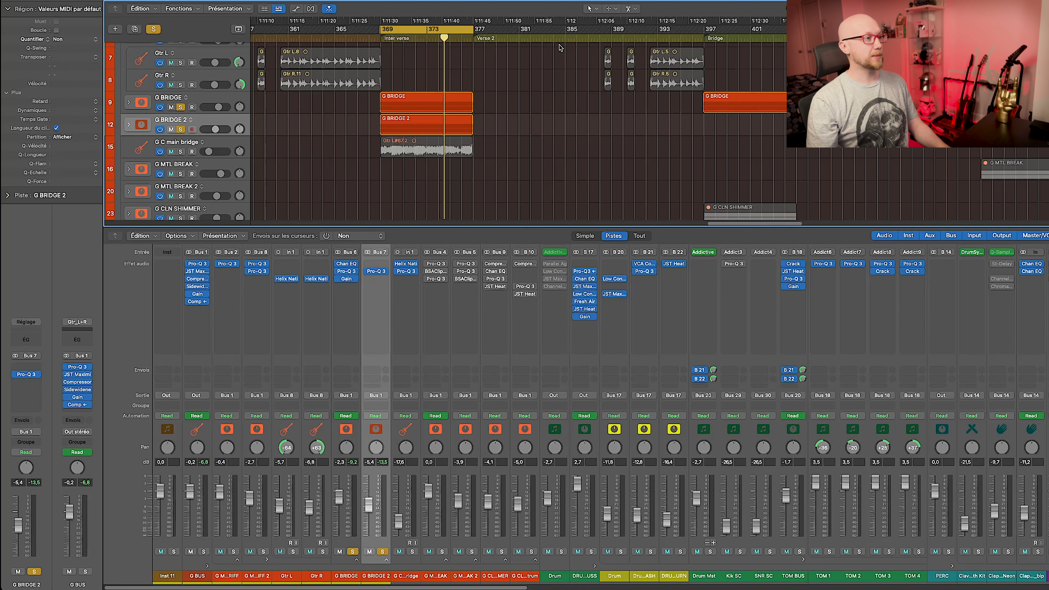
{"action": "left_click_drag", "start_coordinate": [710, 27], "coordinate": [748, 34]}
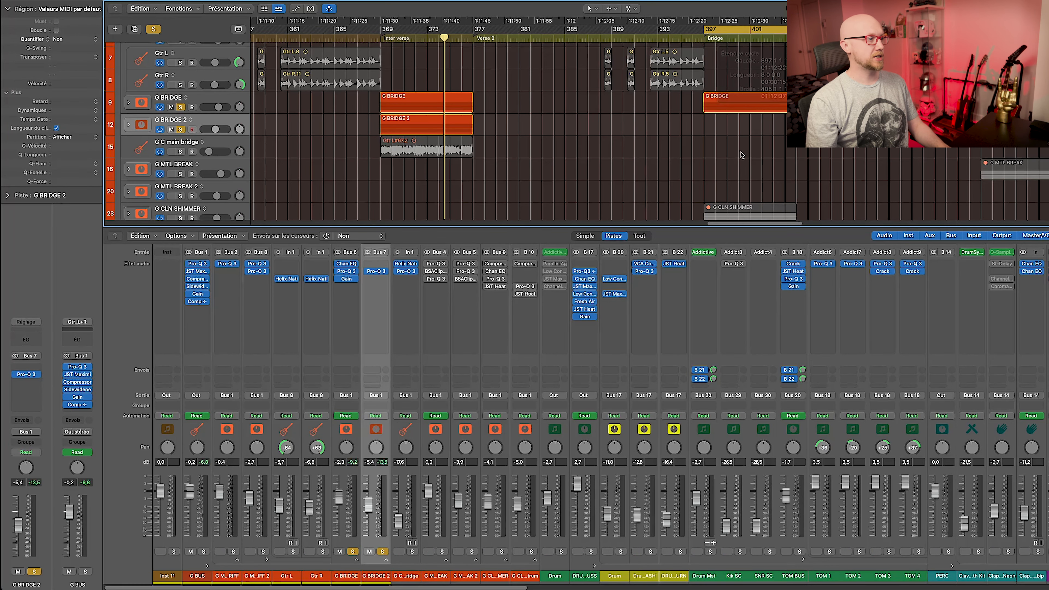
Expand the G CLN SHIMMER stack and open Archetype Gojira X on Gtr clean.
{"action": "scroll", "coordinate": [742, 153], "scroll_direction": "down", "scroll_amount": 5}
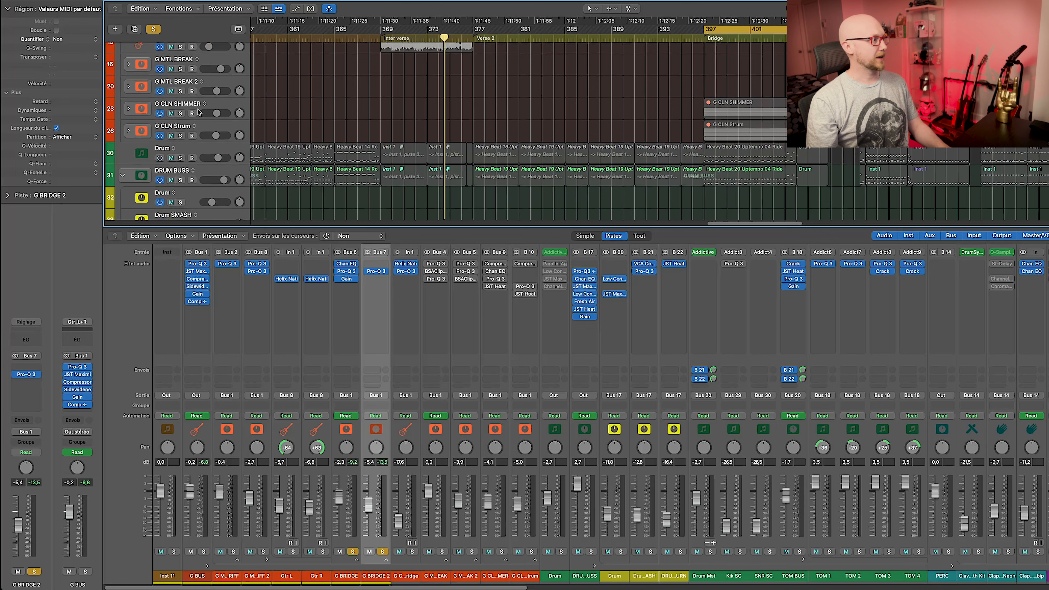
{"action": "left_click", "coordinate": [221, 104]}
{"action": "left_click", "coordinate": [181, 114]}
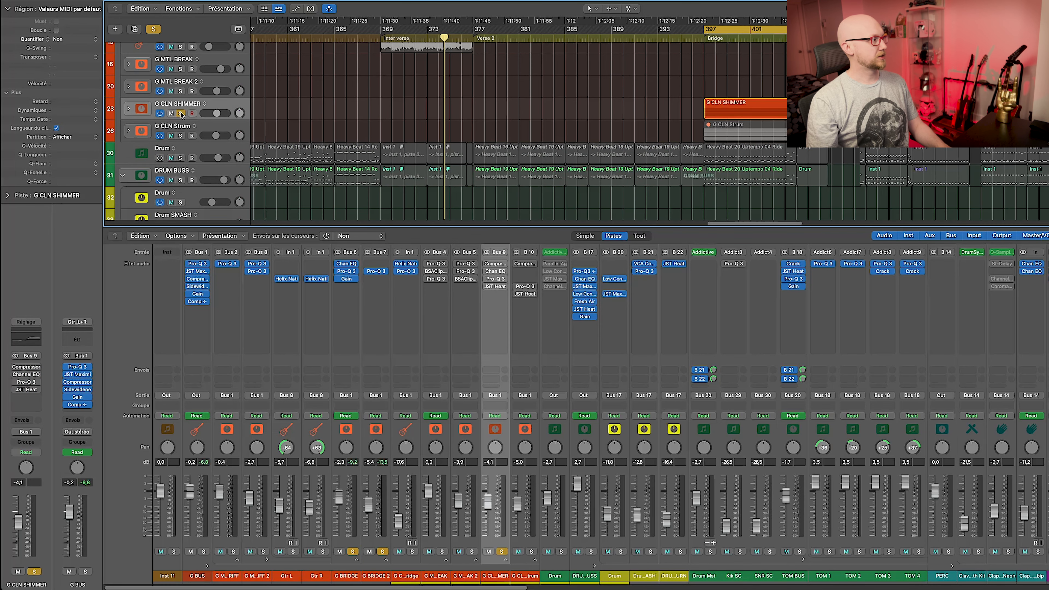
{"action": "left_click", "coordinate": [181, 113]}
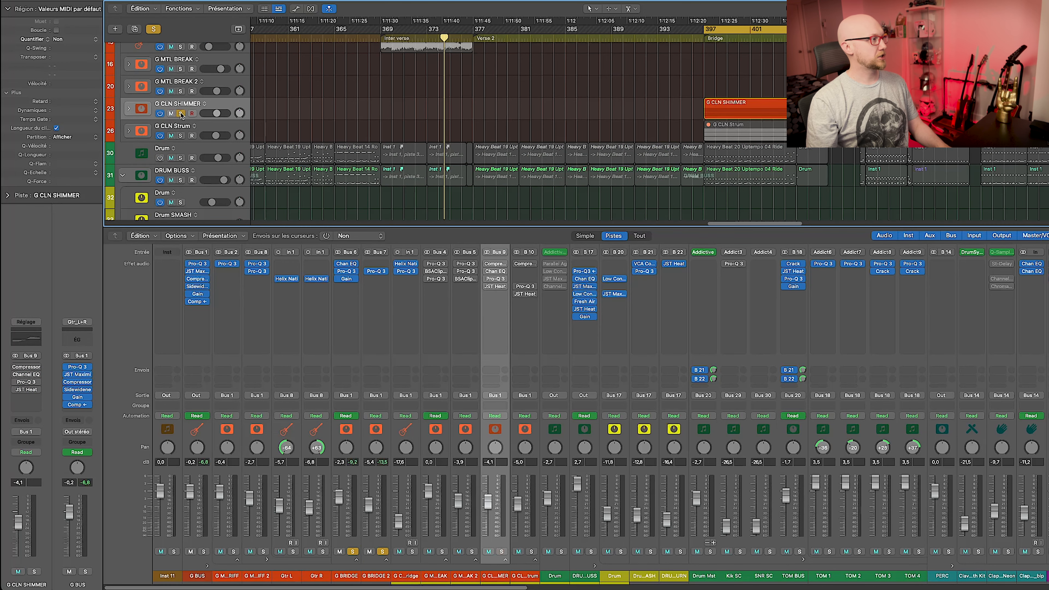
{"action": "left_click", "coordinate": [129, 109]}
{"action": "left_click", "coordinate": [526, 263]}
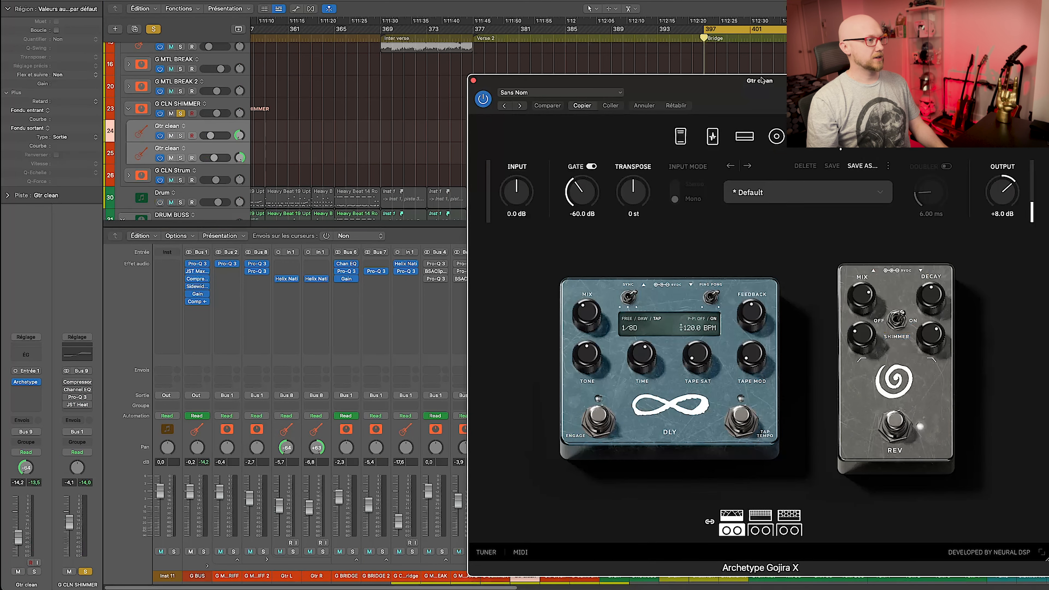
{"action": "left_click_drag", "start_coordinate": [791, 96], "coordinate": [560, 60]}
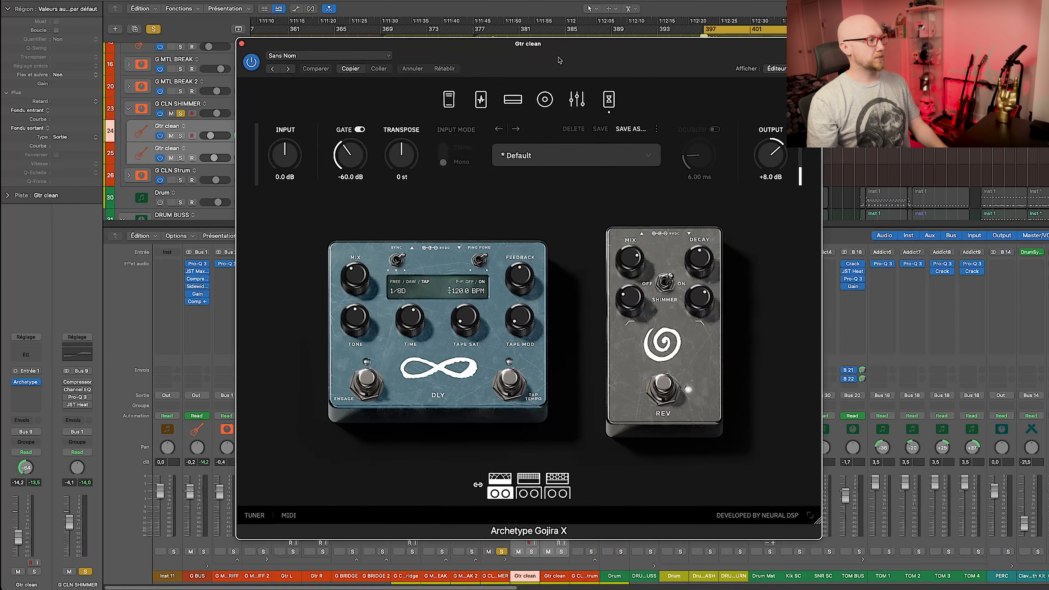
Browse the rig's amp, drive pedal, cabinet, EQ and delay/reverb pages.
{"action": "left_click", "coordinate": [513, 99]}
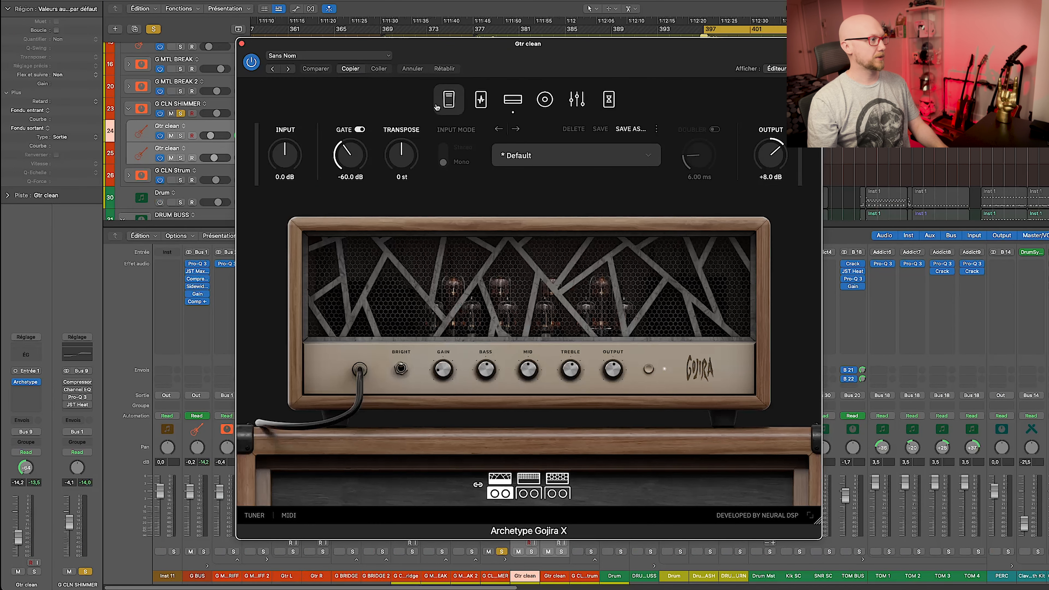
{"action": "left_click", "coordinate": [481, 100]}
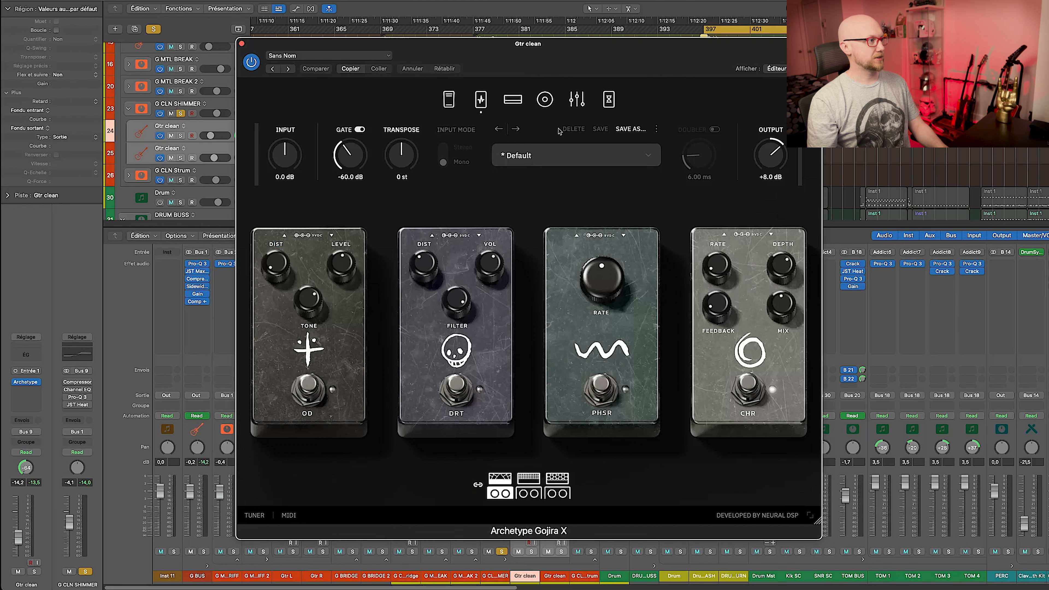
{"action": "left_click", "coordinate": [513, 100]}
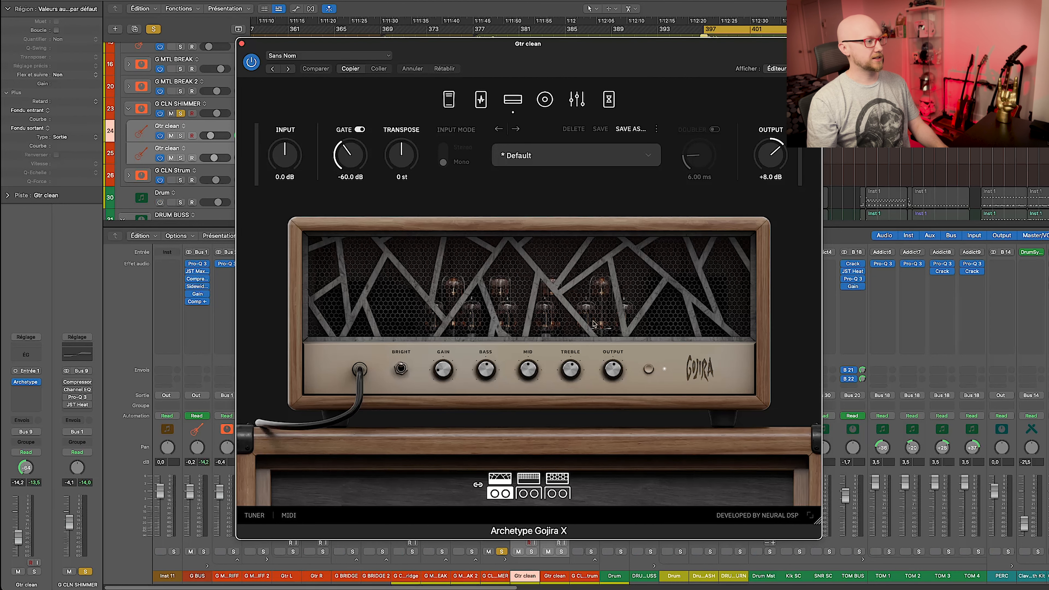
{"action": "left_click", "coordinate": [545, 100]}
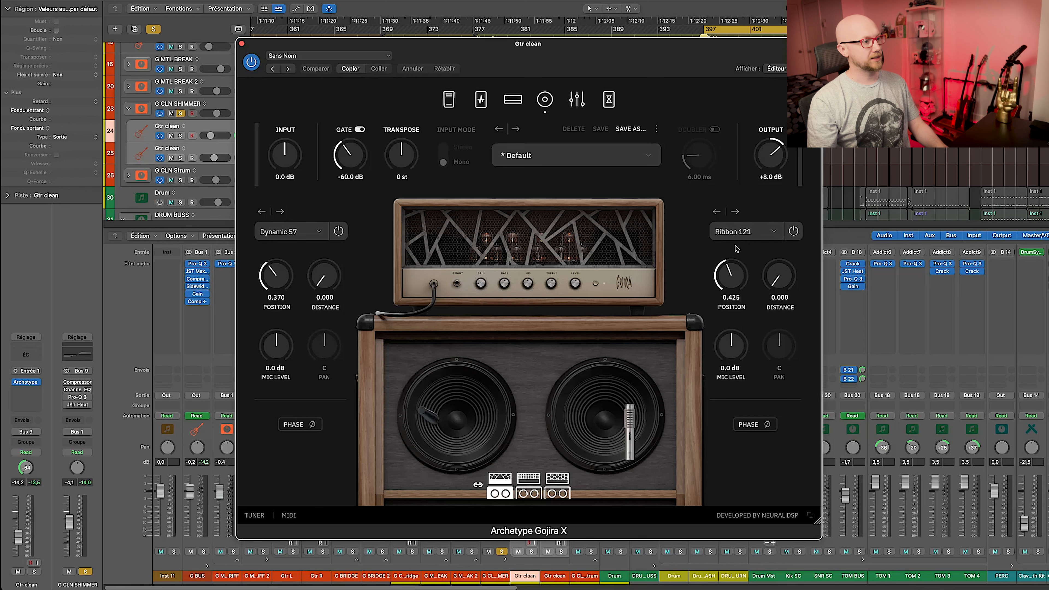
{"action": "left_click", "coordinate": [577, 99]}
{"action": "left_click", "coordinate": [609, 100]}
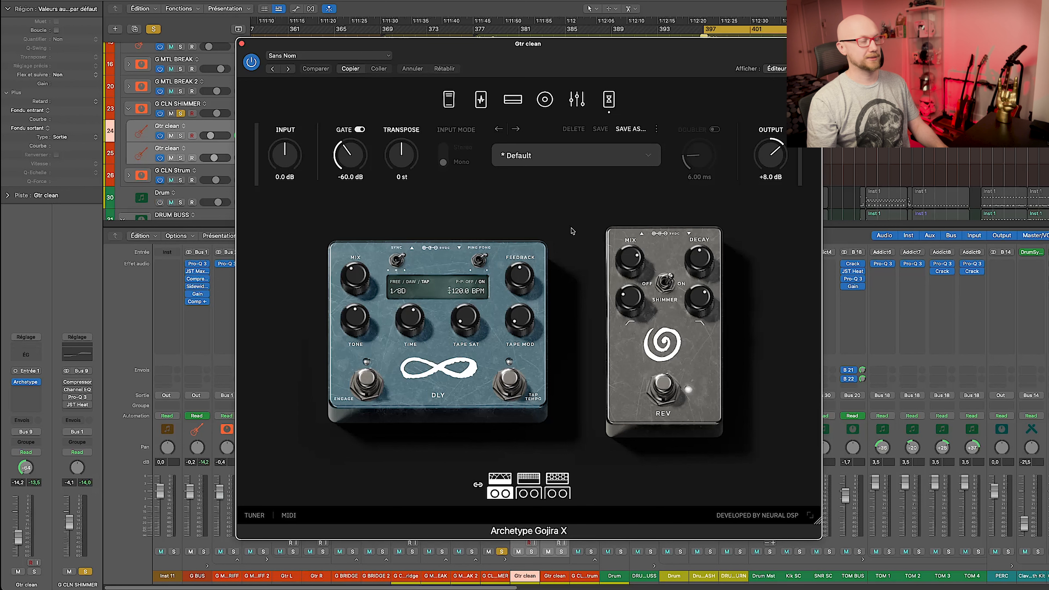
{"action": "left_click", "coordinate": [526, 108]}
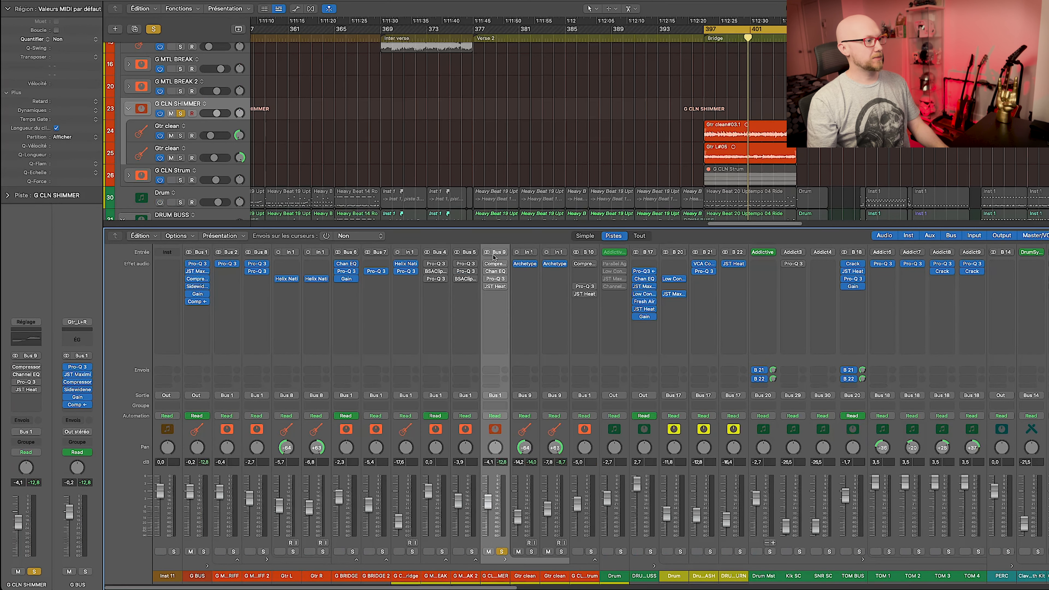
Dismiss the plug-in list and bring the G CLN SHIMMER compressor fully into view.
{"action": "left_click", "coordinate": [495, 261]}
{"action": "left_click", "coordinate": [495, 260]}
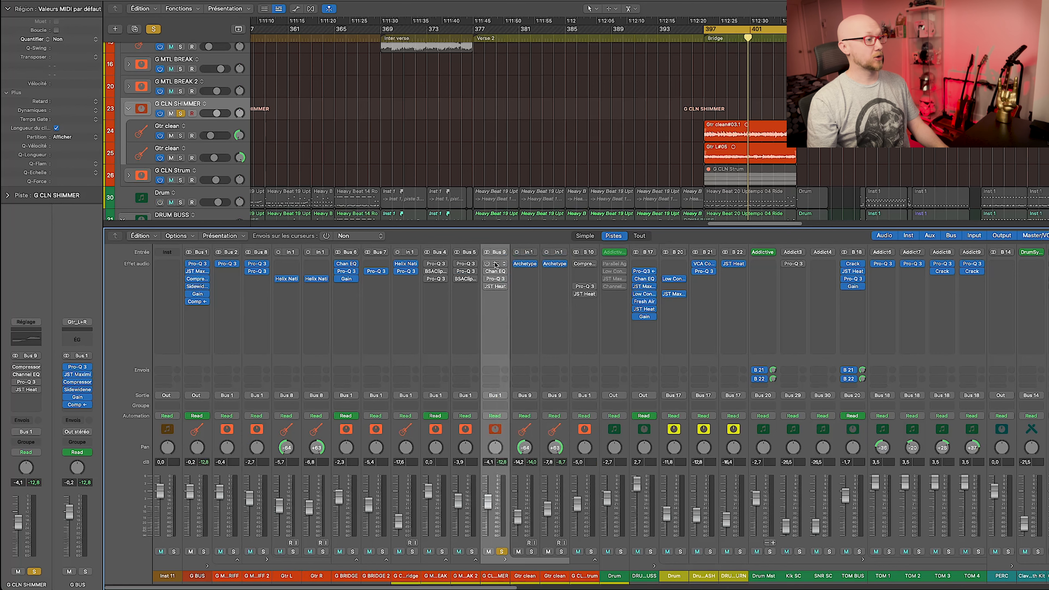
{"action": "left_click", "coordinate": [496, 264]}
{"action": "left_click_drag", "start_coordinate": [673, 85], "coordinate": [384, 135]}
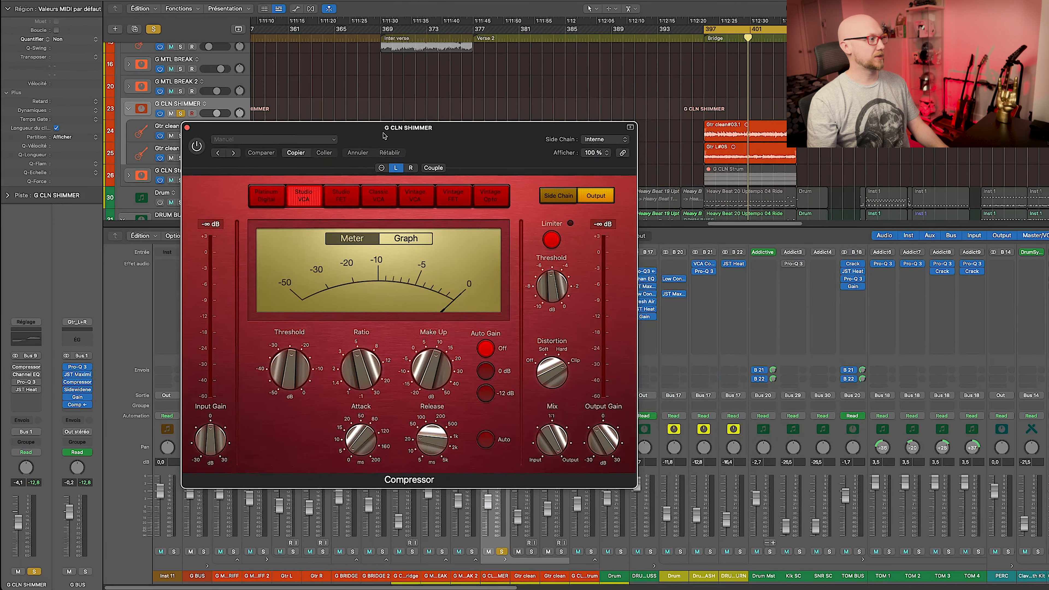
Switch on the compressor, A/B it during playback, then bring up the Channel EQ.
{"action": "left_click", "coordinate": [198, 147]}
{"action": "key", "text": "space"}
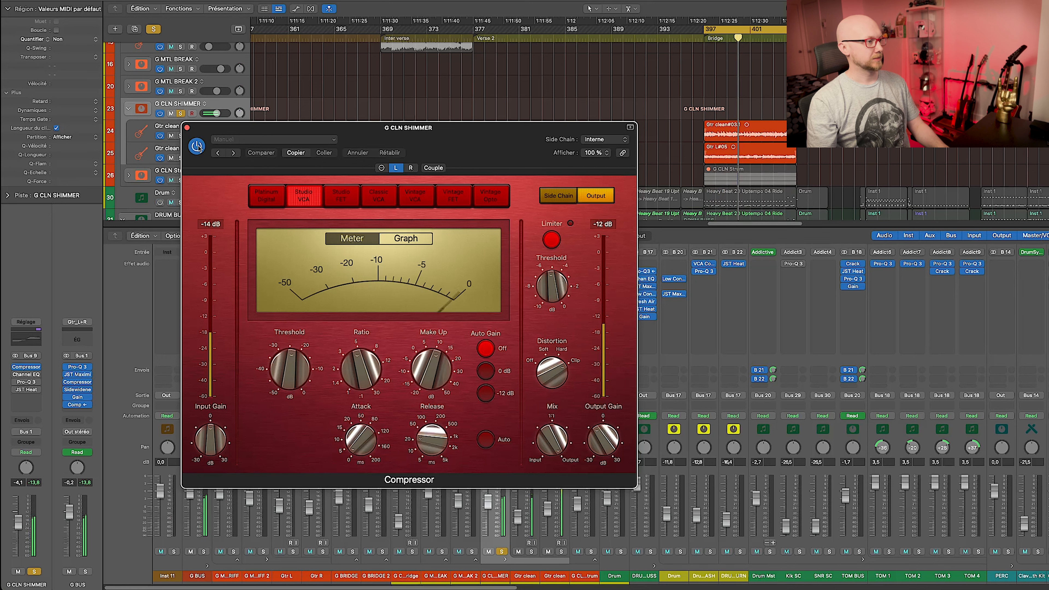
{"action": "left_click", "coordinate": [198, 146]}
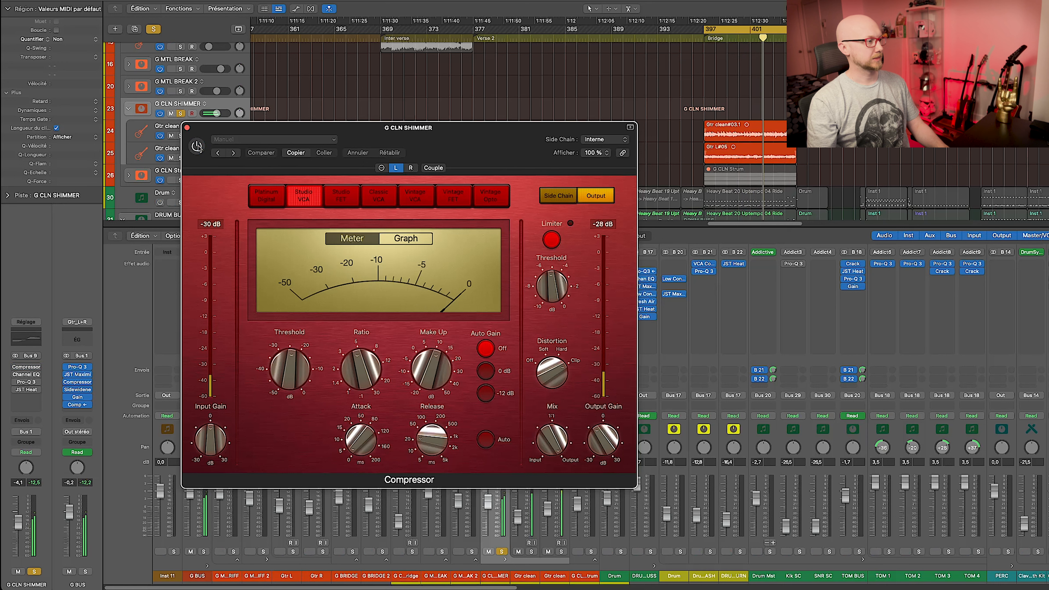
{"action": "left_click", "coordinate": [198, 147]}
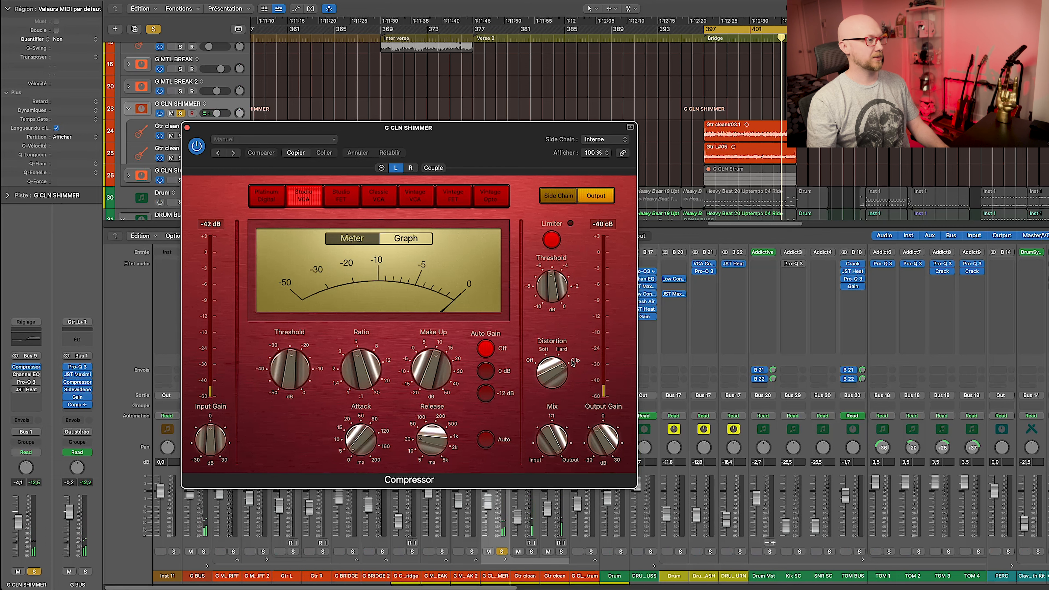
{"action": "key", "text": "super+w"}
{"action": "left_click", "coordinate": [496, 271]}
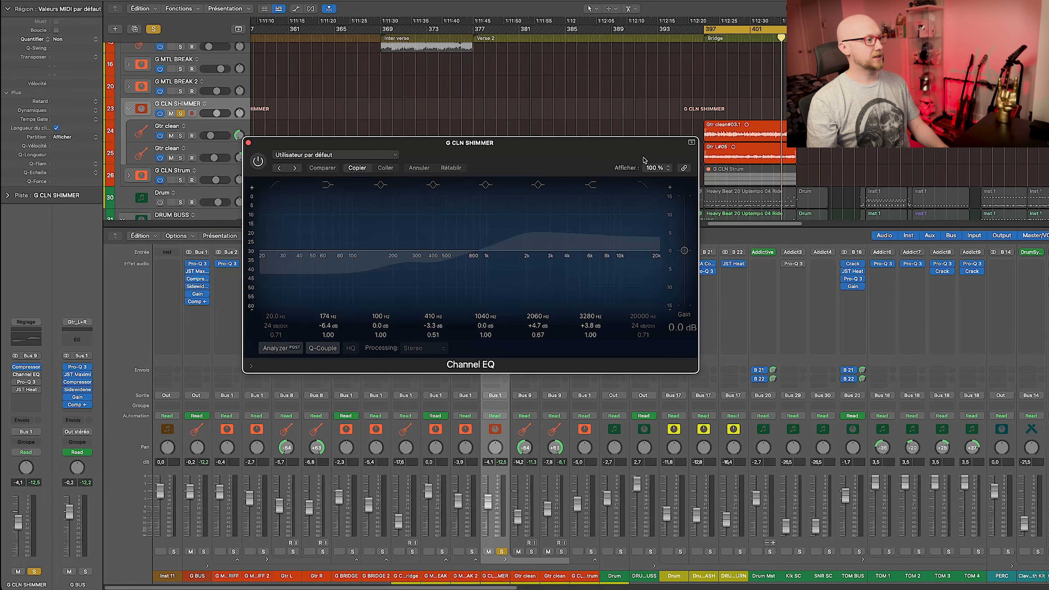
Switch on the G CLN SHIMMER Channel EQ and A/B it twice against bypass during playback.
{"action": "left_click", "coordinate": [258, 161]}
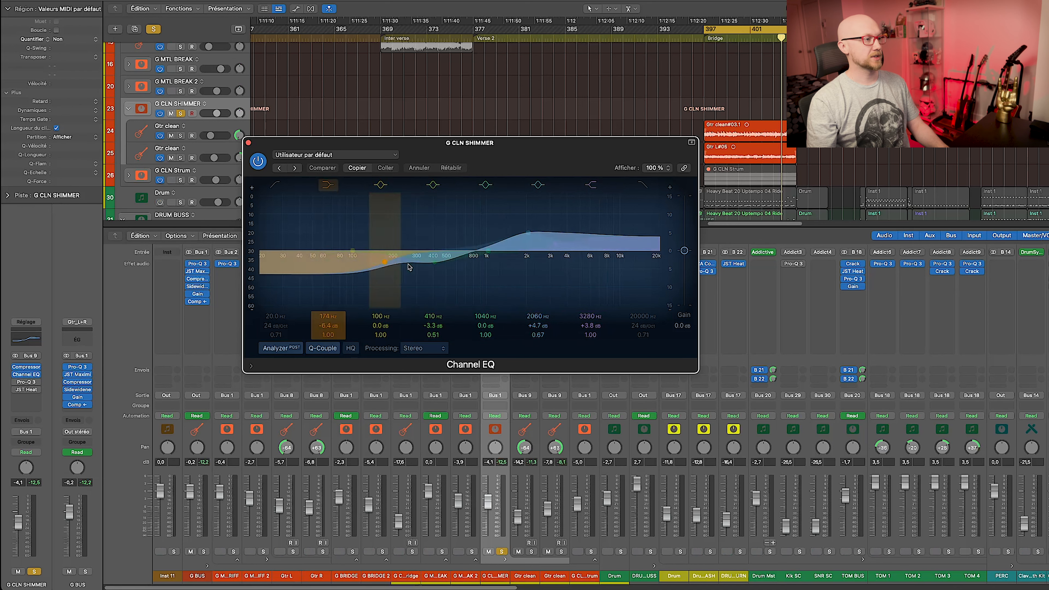
{"action": "key", "text": "space"}
{"action": "left_click", "coordinate": [259, 161]}
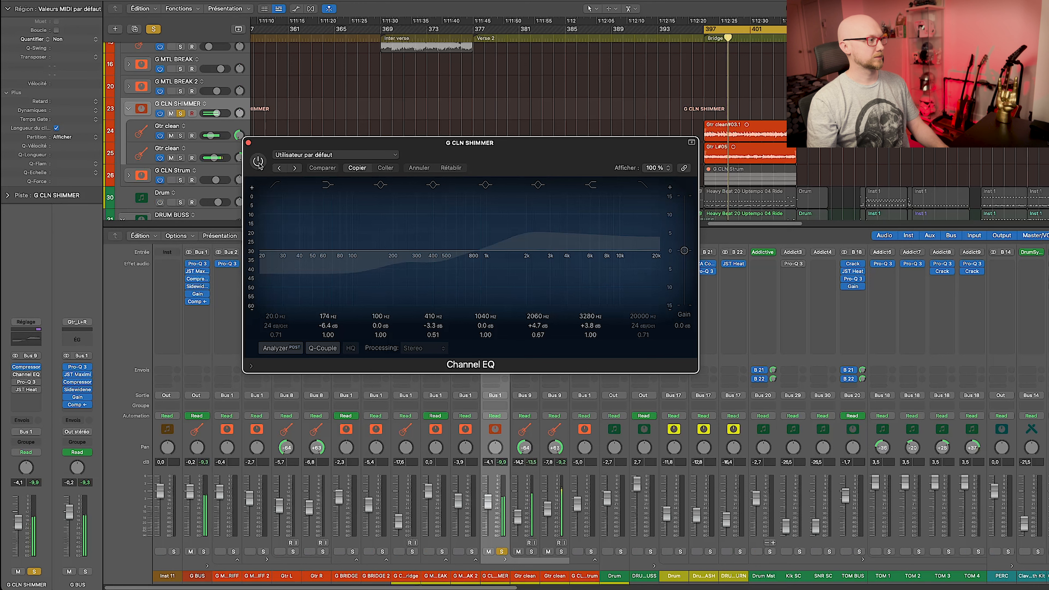
{"action": "left_click", "coordinate": [258, 162]}
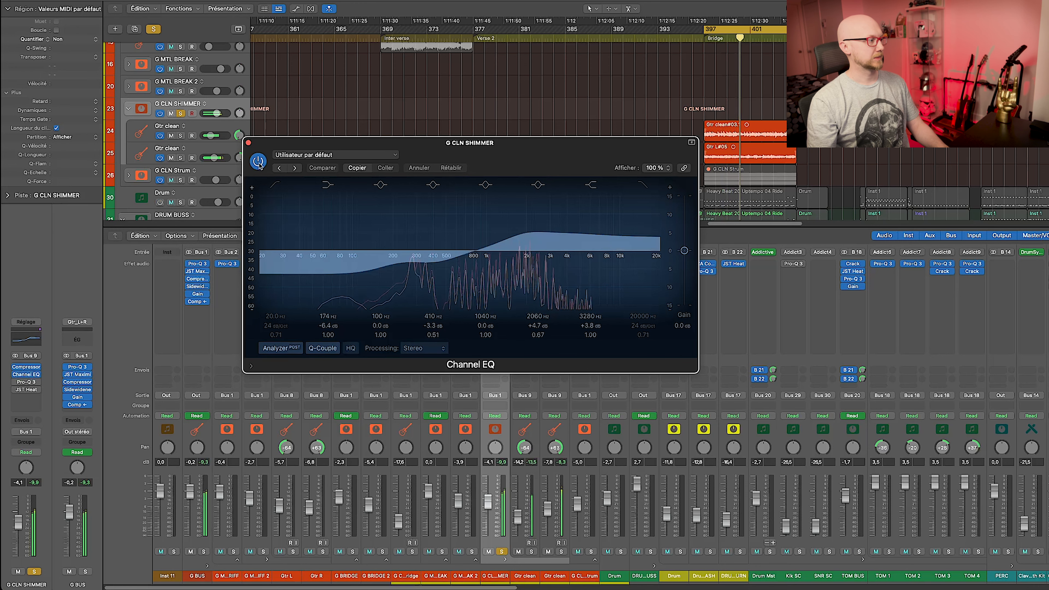
{"action": "left_click", "coordinate": [259, 162]}
{"action": "left_click", "coordinate": [259, 162]}
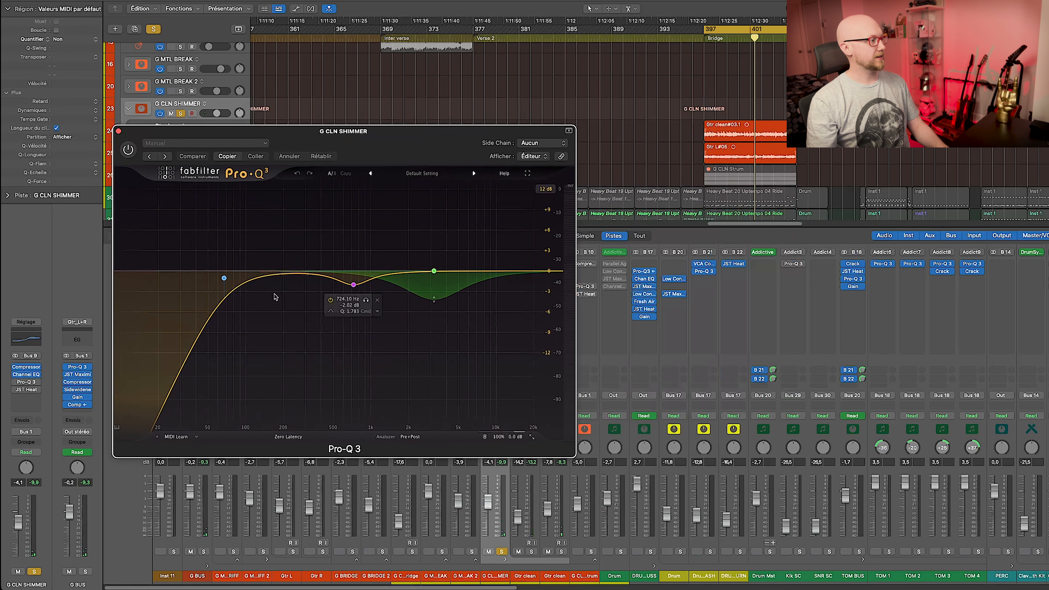
Show the green dip band's settings and A/B the whole Pro-Q 3 from bar 397.
{"action": "key", "text": "space"}
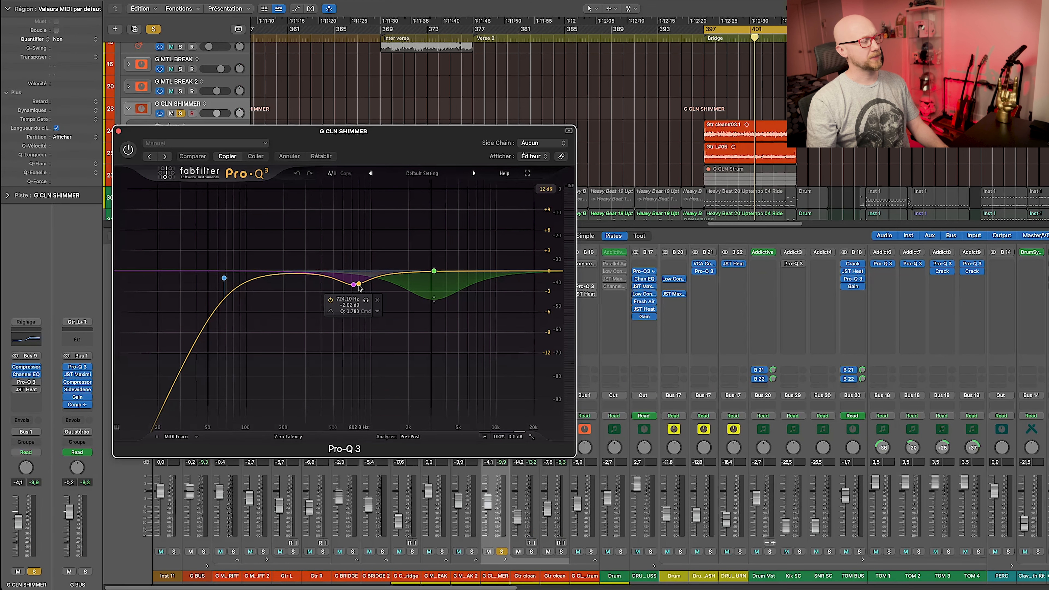
{"action": "left_click", "coordinate": [435, 271]}
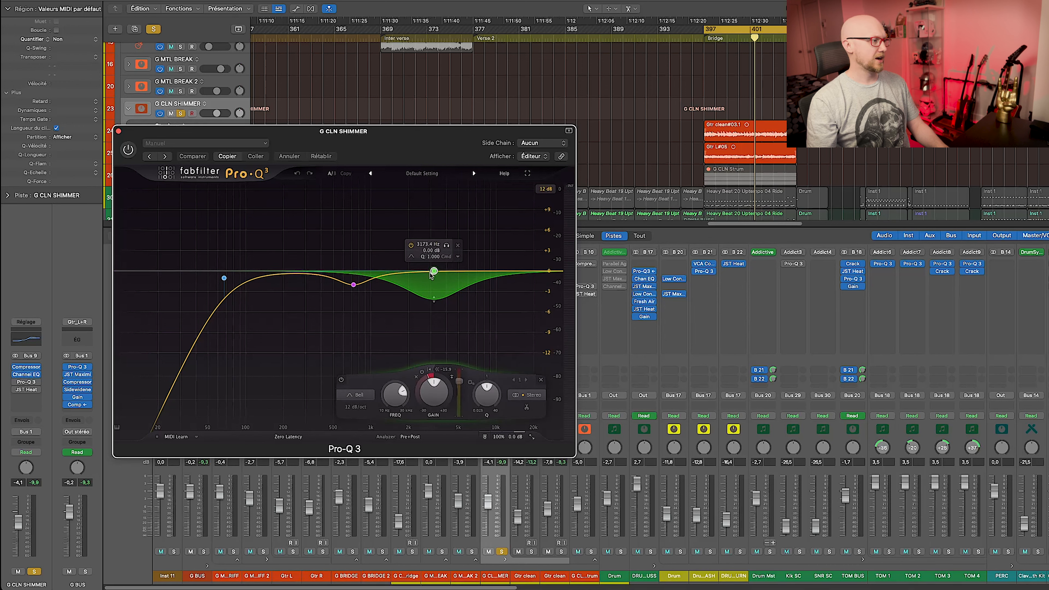
{"action": "key", "text": "space"}
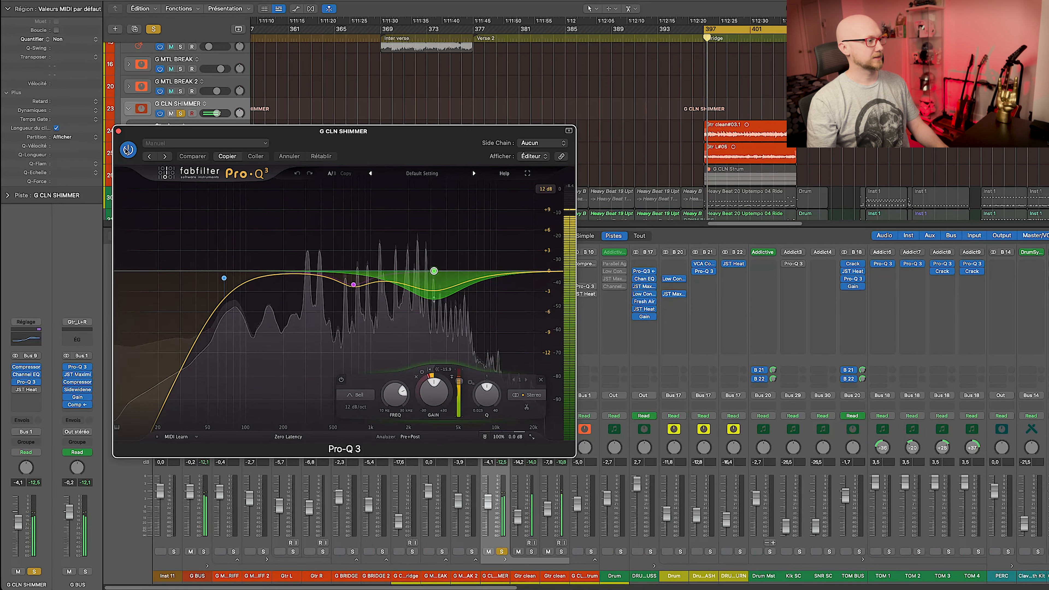
{"action": "left_click", "coordinate": [128, 150]}
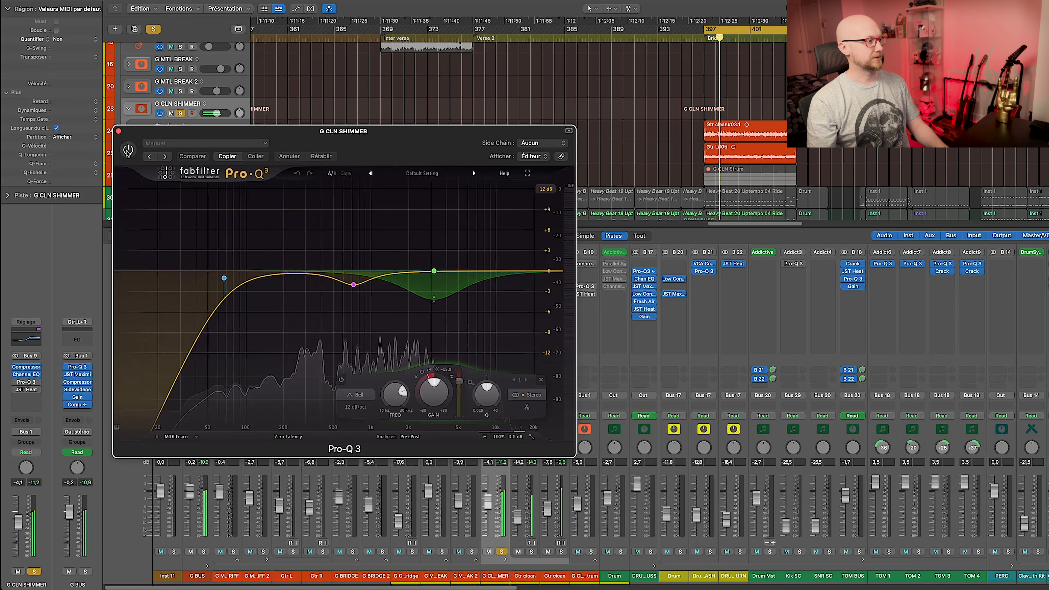
{"action": "left_click", "coordinate": [128, 151]}
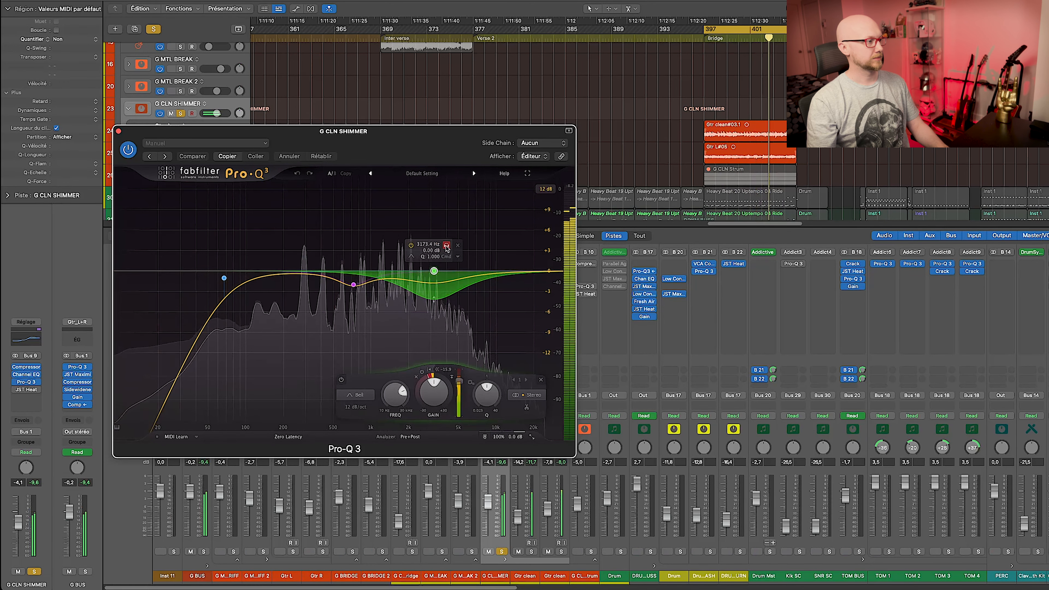
Solo and toggle the green dip band, leaving it on, then open JST Heat.
{"action": "left_click", "coordinate": [446, 246]}
{"action": "left_click", "coordinate": [447, 245]}
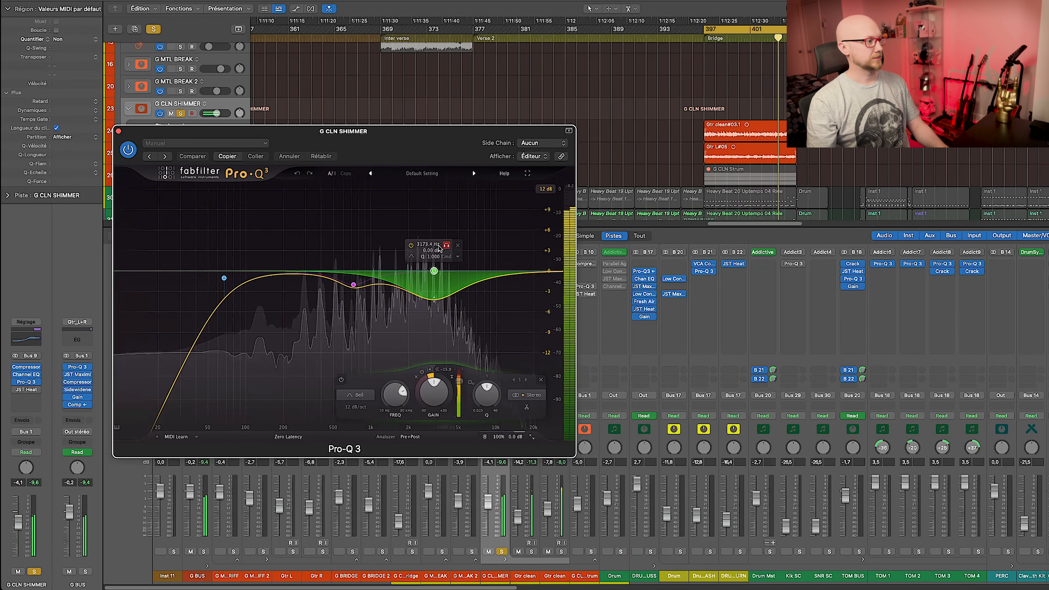
{"action": "left_click", "coordinate": [411, 245]}
{"action": "left_click", "coordinate": [411, 246]}
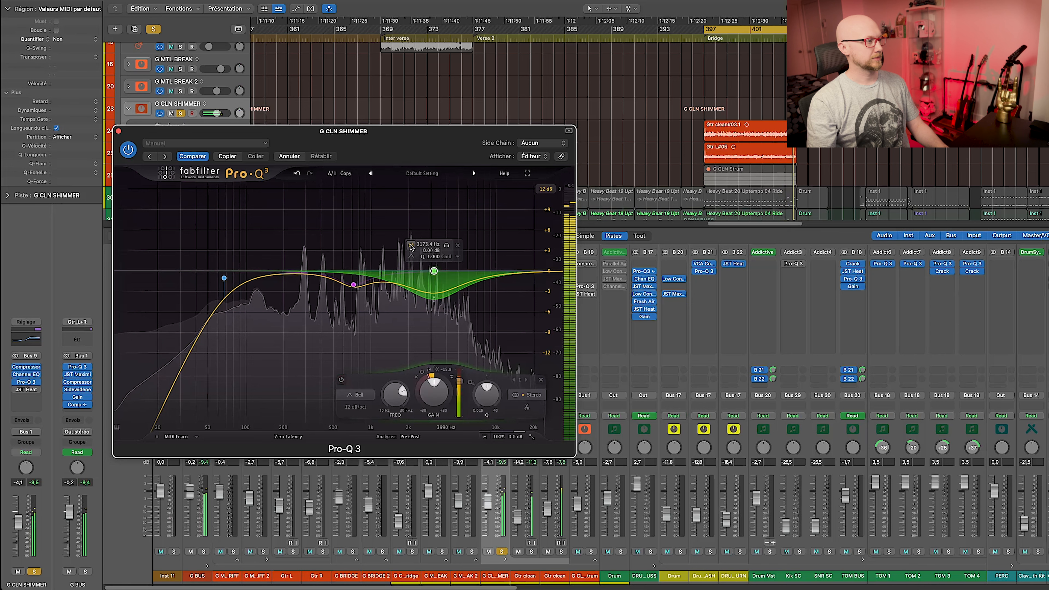
{"action": "key", "text": "space"}
{"action": "left_click", "coordinate": [495, 287]}
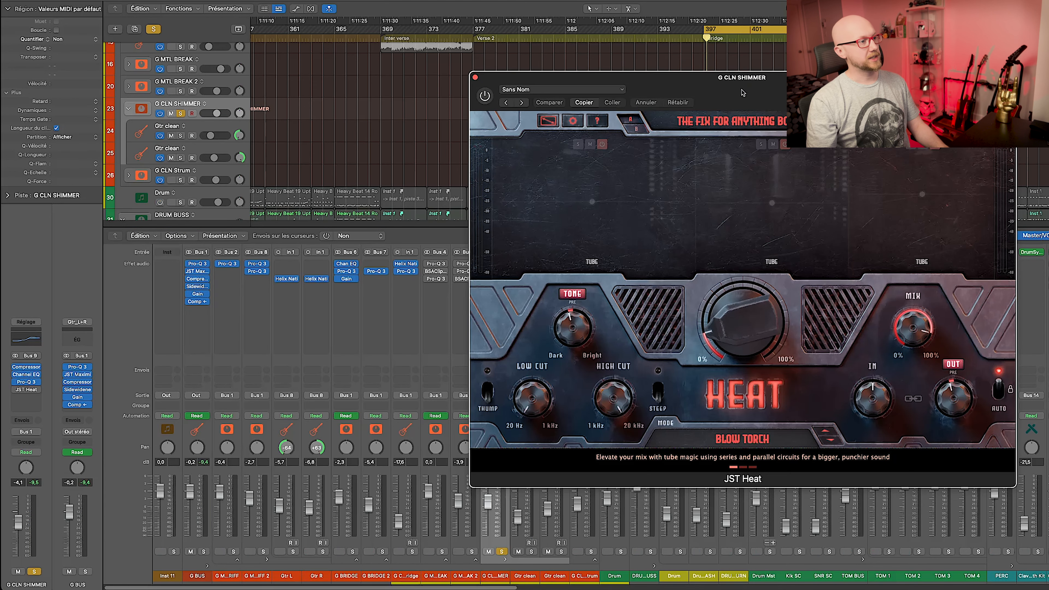
Switch on JST Heat for G CLN SHIMMER after A/B-ing it, close it, and select G CLN Strum.
{"action": "left_click_drag", "start_coordinate": [790, 88], "coordinate": [481, 88]}
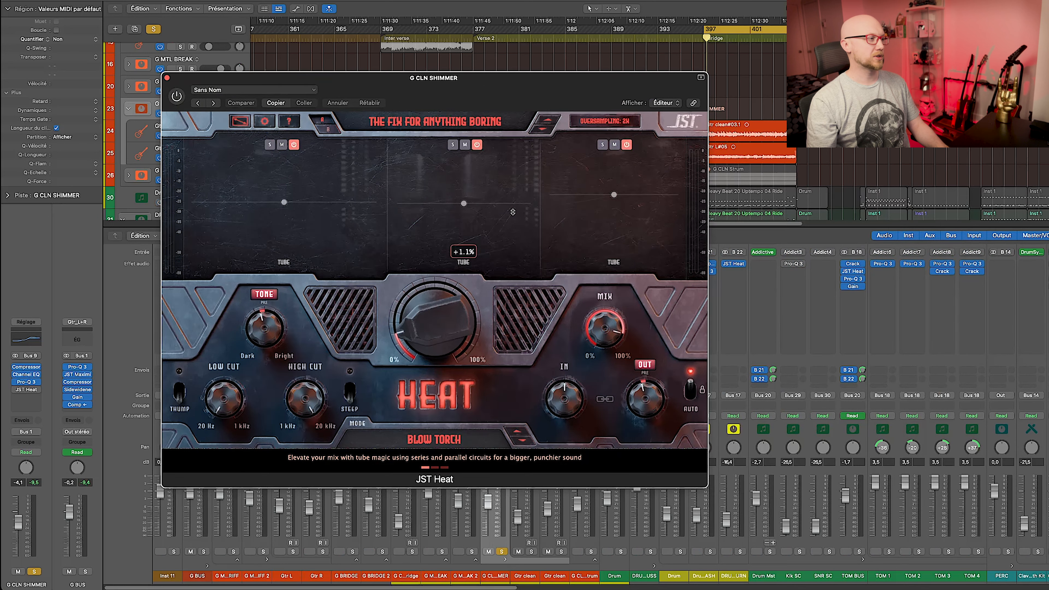
{"action": "key", "text": "space"}
{"action": "left_click", "coordinate": [177, 96]}
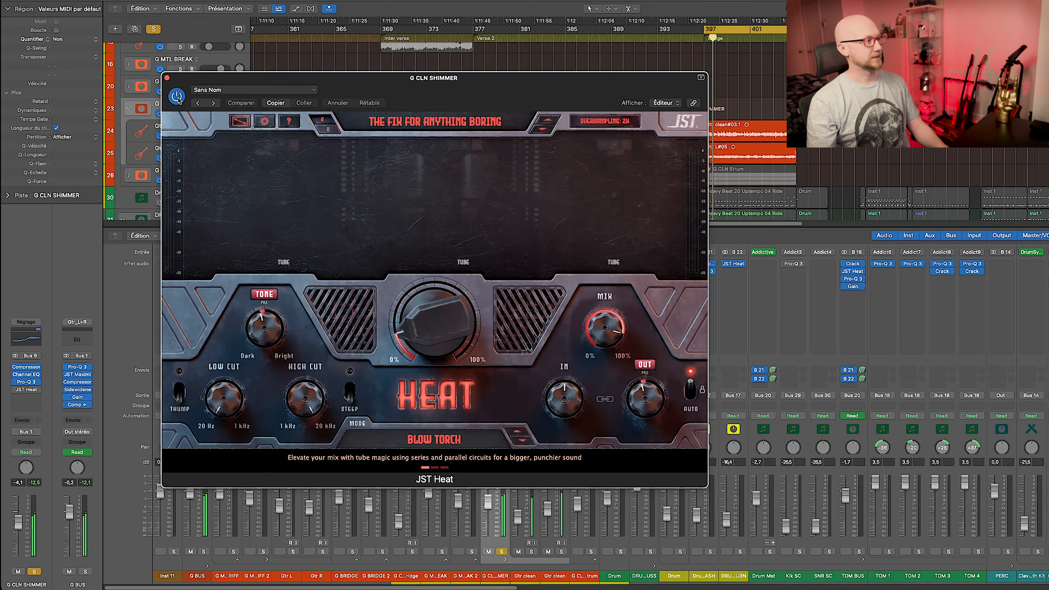
{"action": "left_click", "coordinate": [177, 97]}
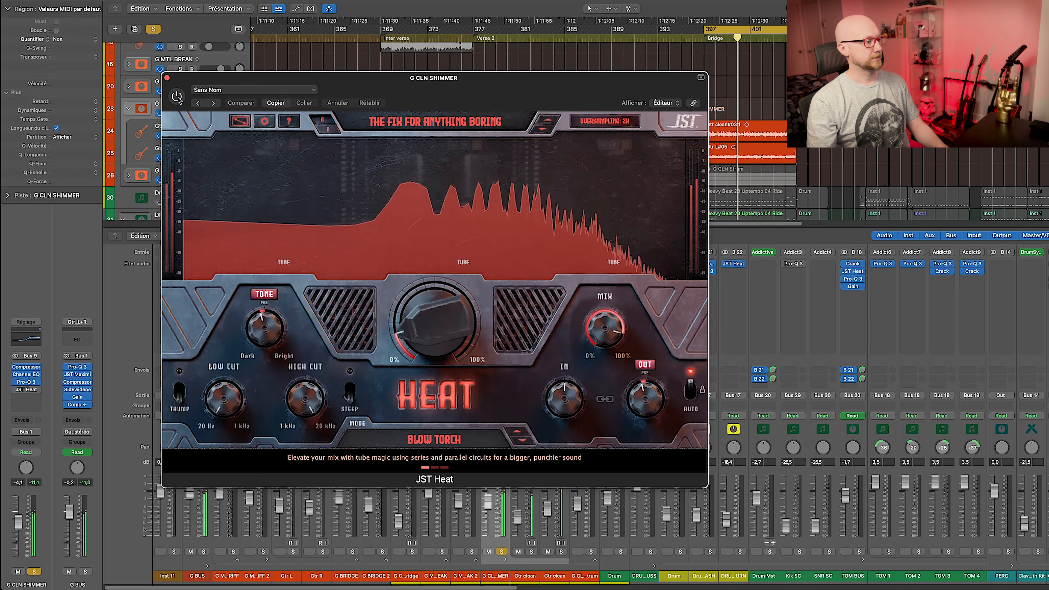
{"action": "left_click", "coordinate": [177, 97]}
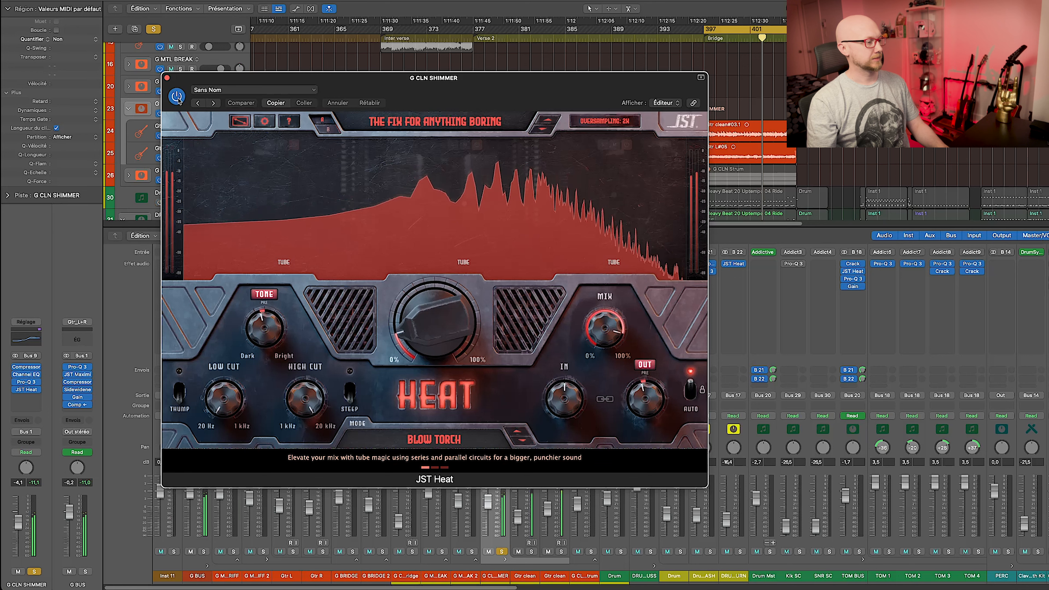
{"action": "left_click", "coordinate": [167, 78]}
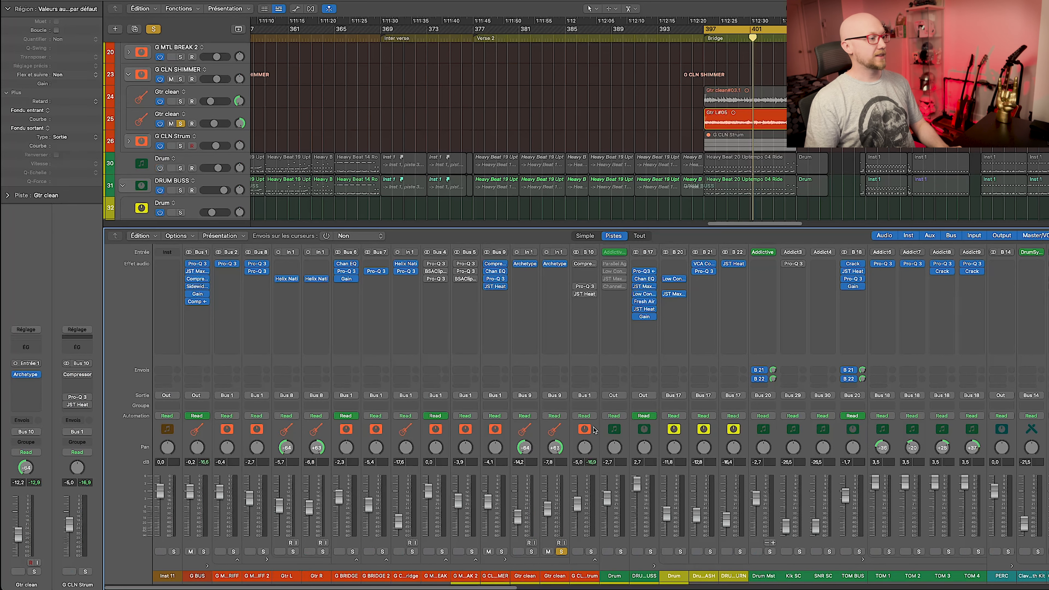
{"action": "left_click", "coordinate": [582, 523]}
Solo G CLN Strum, expand its stack, and open Gtr clean's Archetype Gojira X.
{"action": "left_click", "coordinate": [592, 552], "text": "alt"}
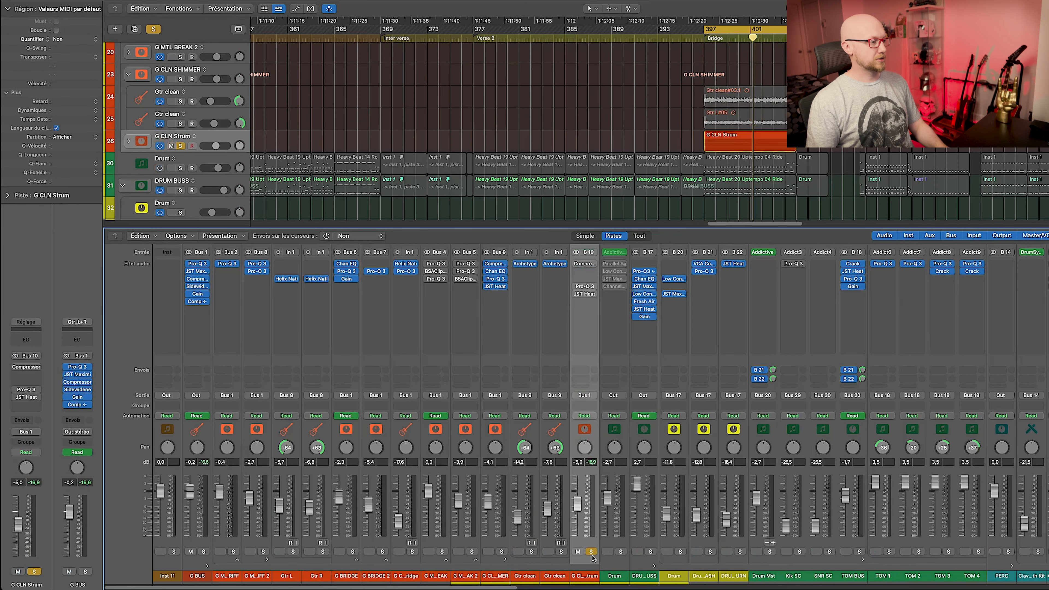
{"action": "left_click", "coordinate": [595, 560]}
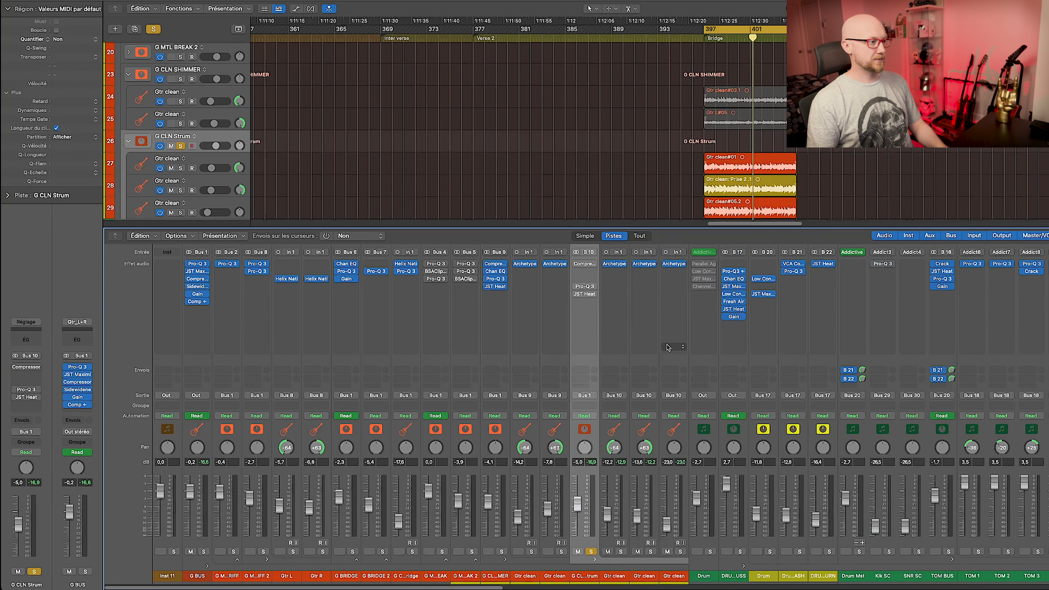
{"action": "left_click", "coordinate": [613, 265]}
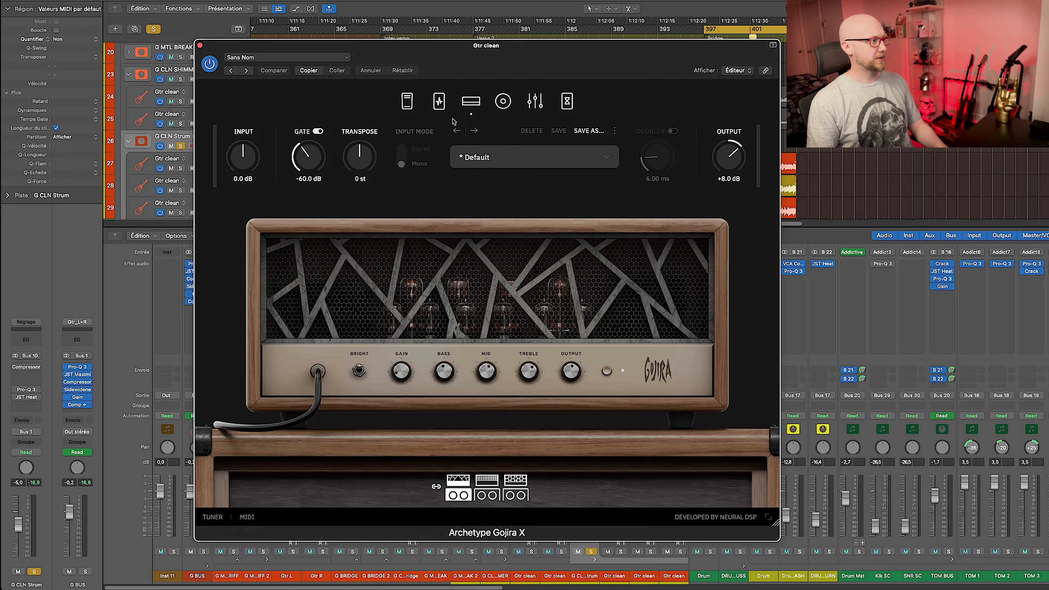
Browse the pedalboard, wah/octave, cabinet, graphic EQ and delay/reverb pages.
{"action": "left_click", "coordinate": [440, 102]}
{"action": "left_click", "coordinate": [411, 102]}
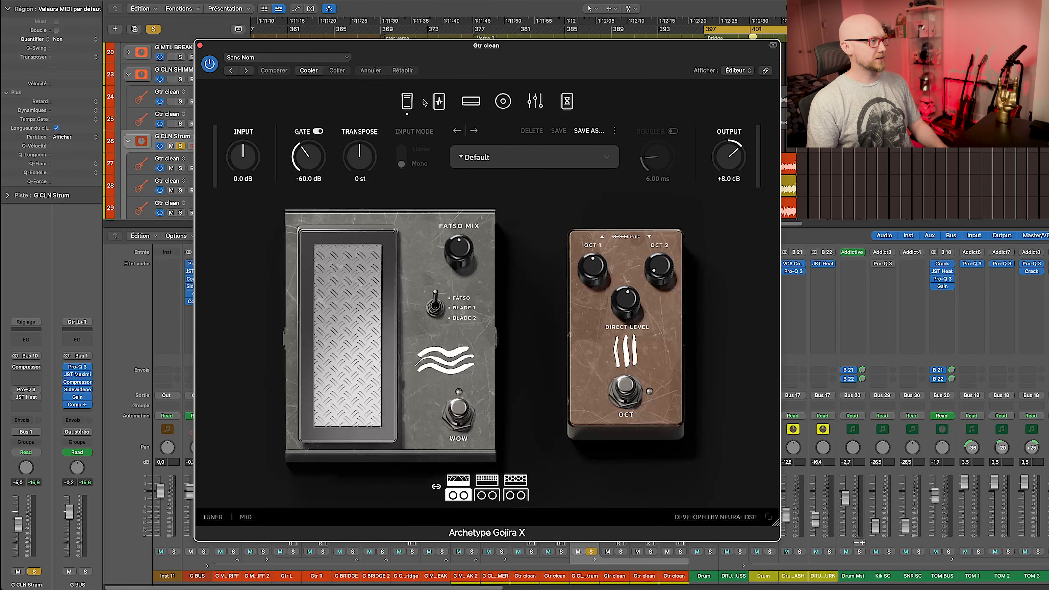
{"action": "left_click", "coordinate": [439, 101]}
{"action": "left_click", "coordinate": [506, 102]}
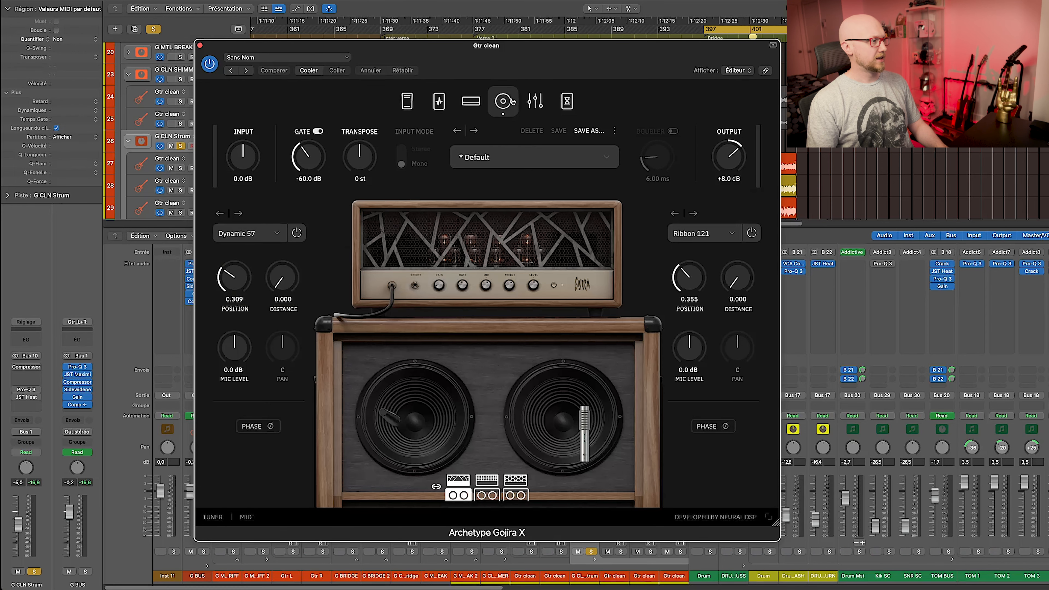
{"action": "left_click", "coordinate": [533, 103]}
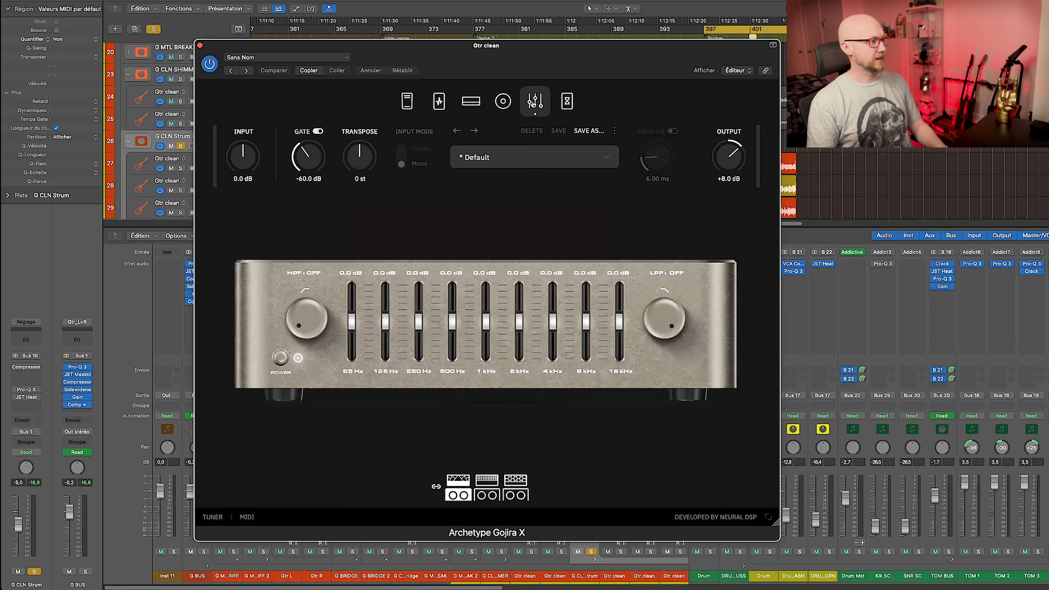
{"action": "left_click", "coordinate": [567, 103]}
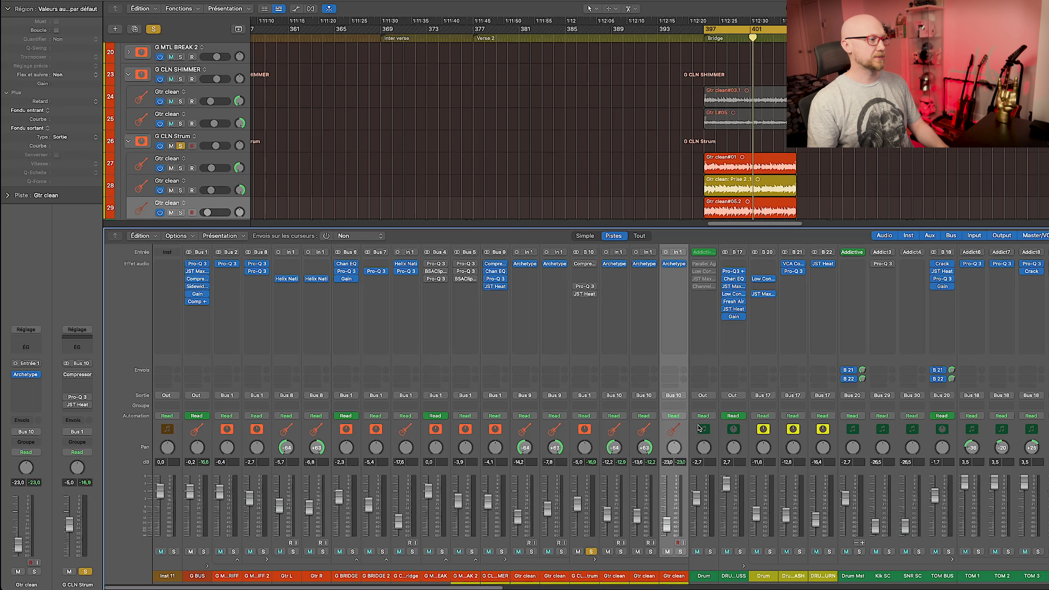
Briefly mute Gtr clean during Bridge playback to hear its contribution.
{"action": "key", "text": "space"}
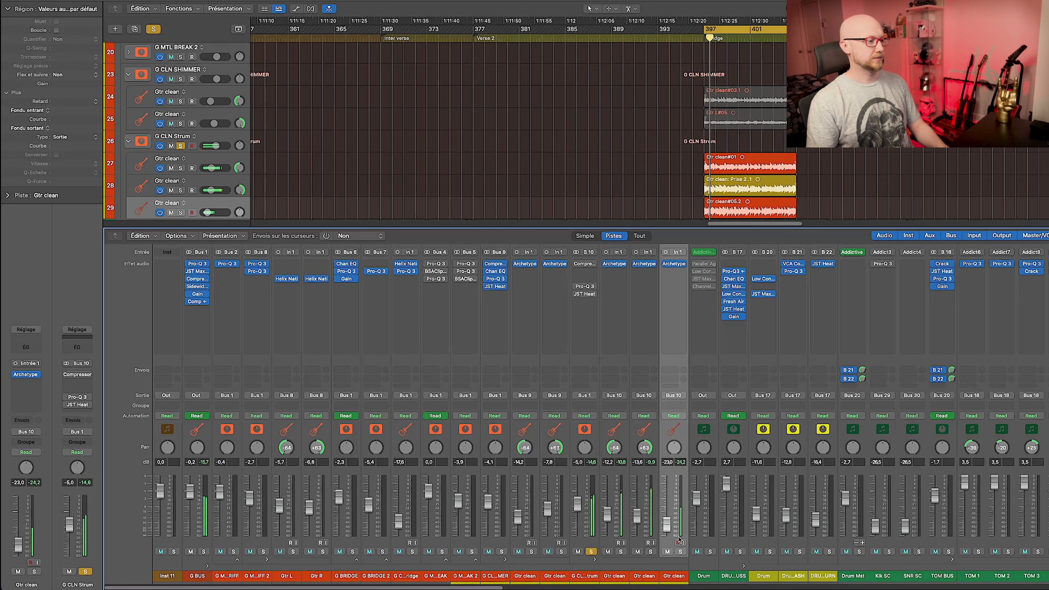
{"action": "left_click", "coordinate": [667, 552]}
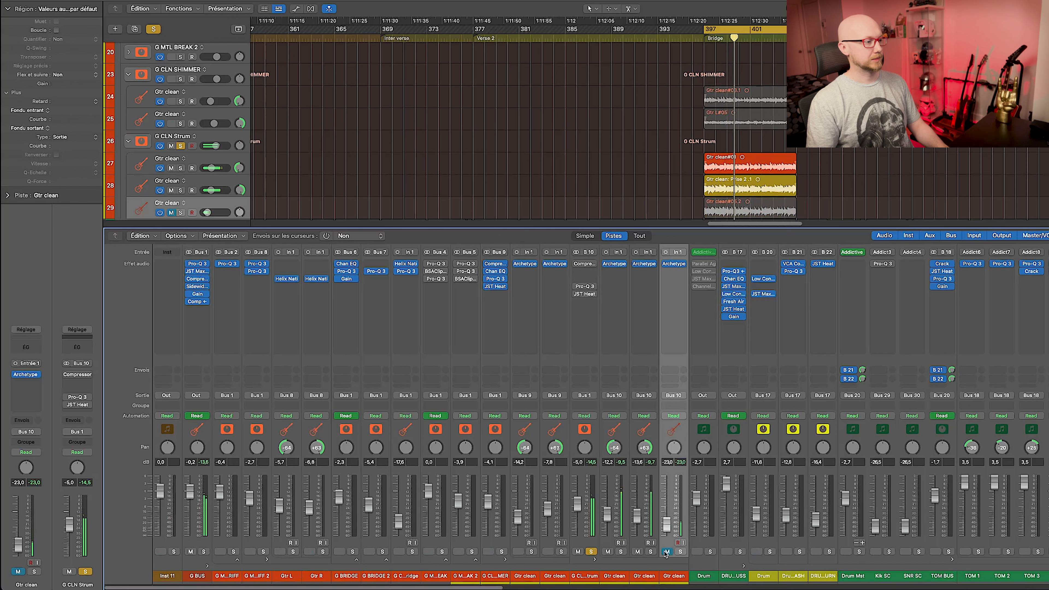
{"action": "left_click", "coordinate": [666, 552]}
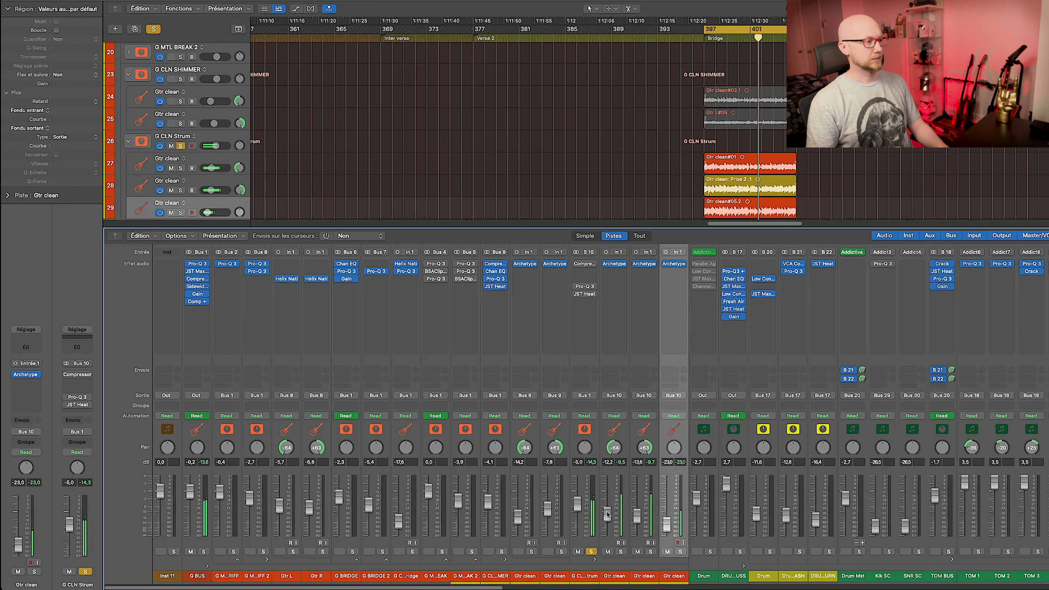
{"action": "key", "text": "space"}
Replay the Bridge and compare the G CLN Strum compressor against bypass.
{"action": "left_click_drag", "start_coordinate": [663, 92], "coordinate": [501, 109]}
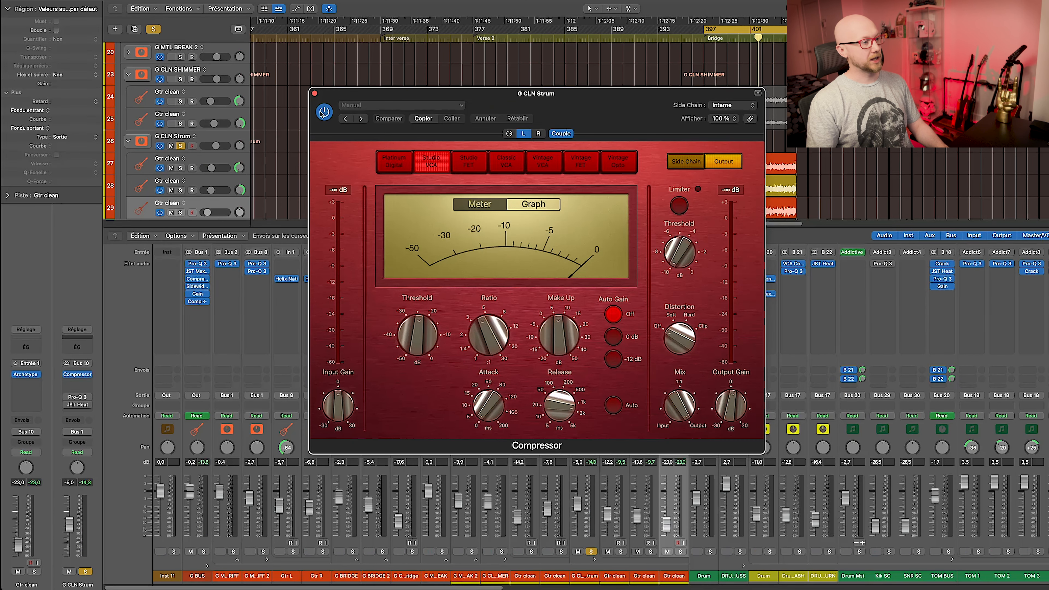
{"action": "key", "text": "space"}
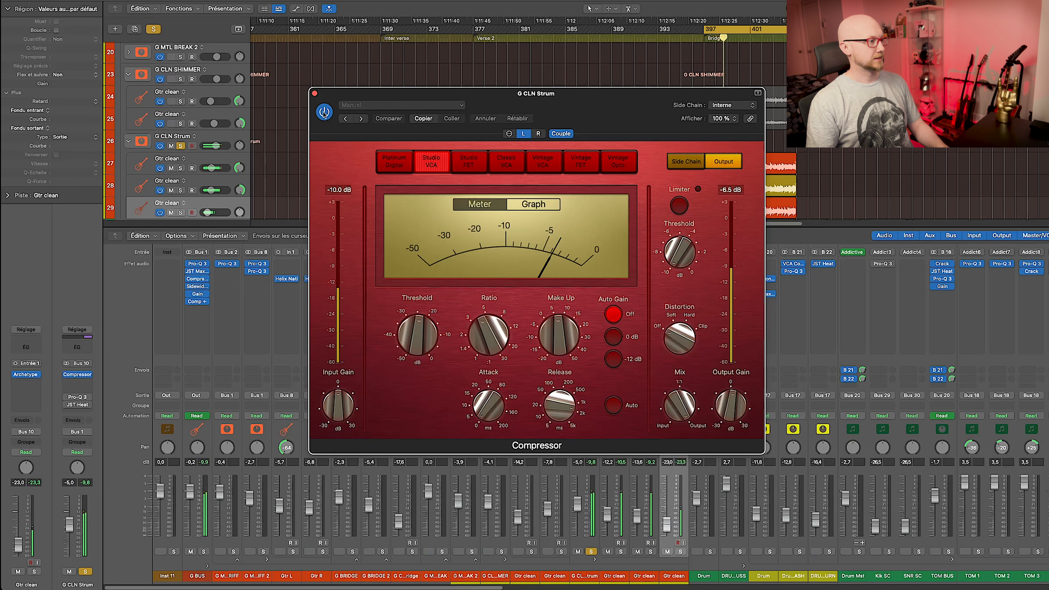
{"action": "left_click", "coordinate": [325, 112]}
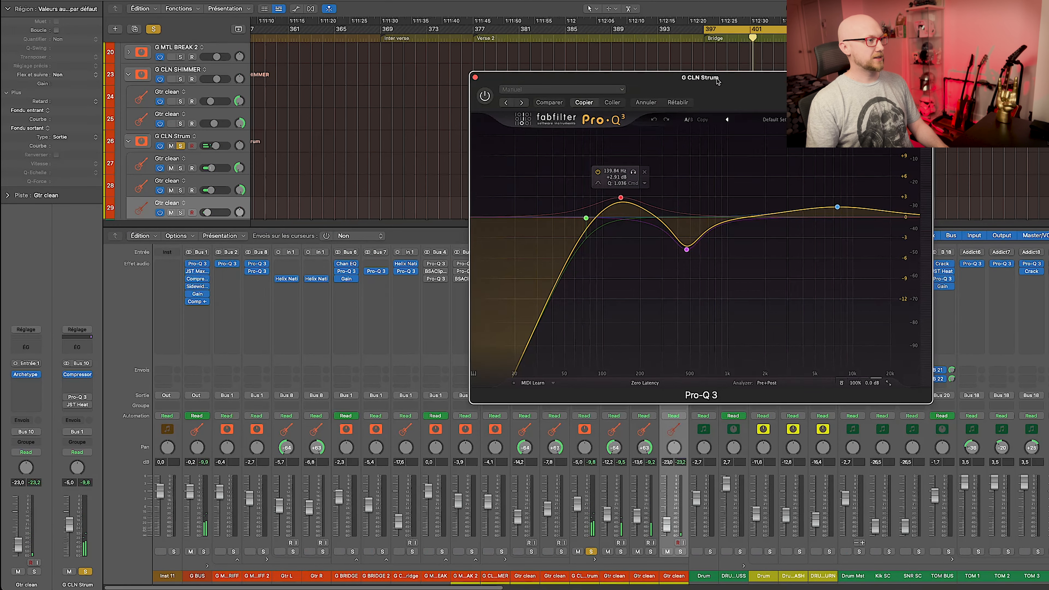
Switch on G CLN Strum's Pro-Q 3 after A/B-ing it during Bridge playback, then close it.
{"action": "left_click_drag", "start_coordinate": [708, 93], "coordinate": [450, 132]}
{"action": "mouse_move", "coordinate": [375, 214]}
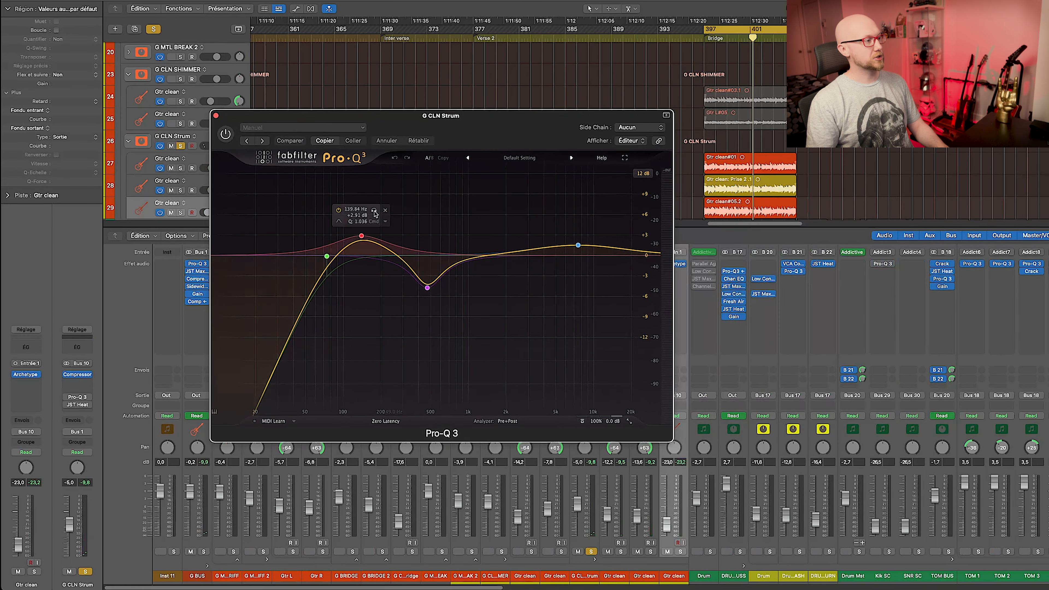
{"action": "mouse_move", "coordinate": [428, 299]}
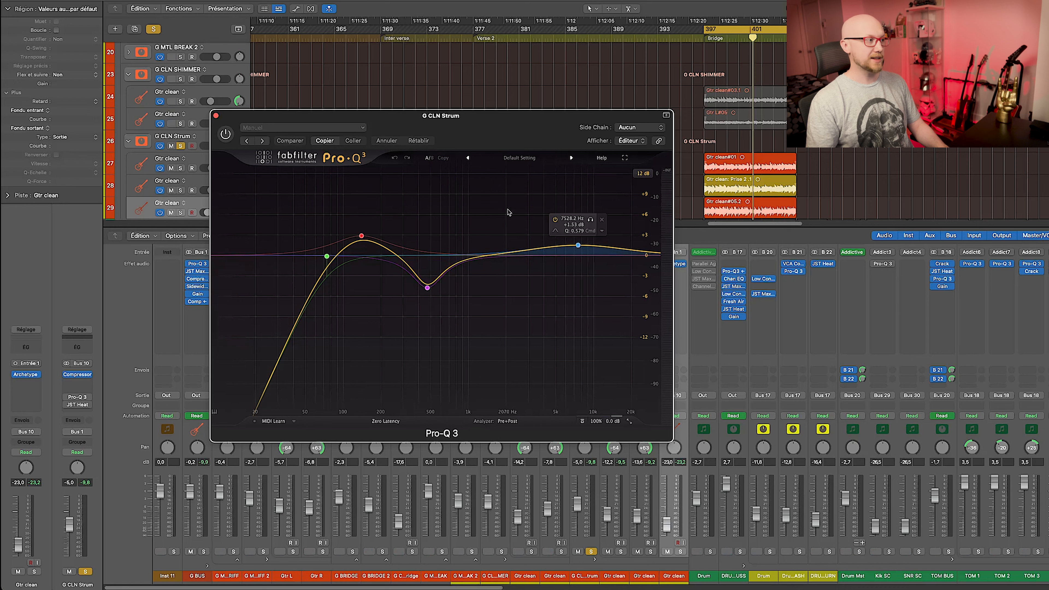
{"action": "key", "text": "space"}
{"action": "left_click", "coordinate": [226, 135]}
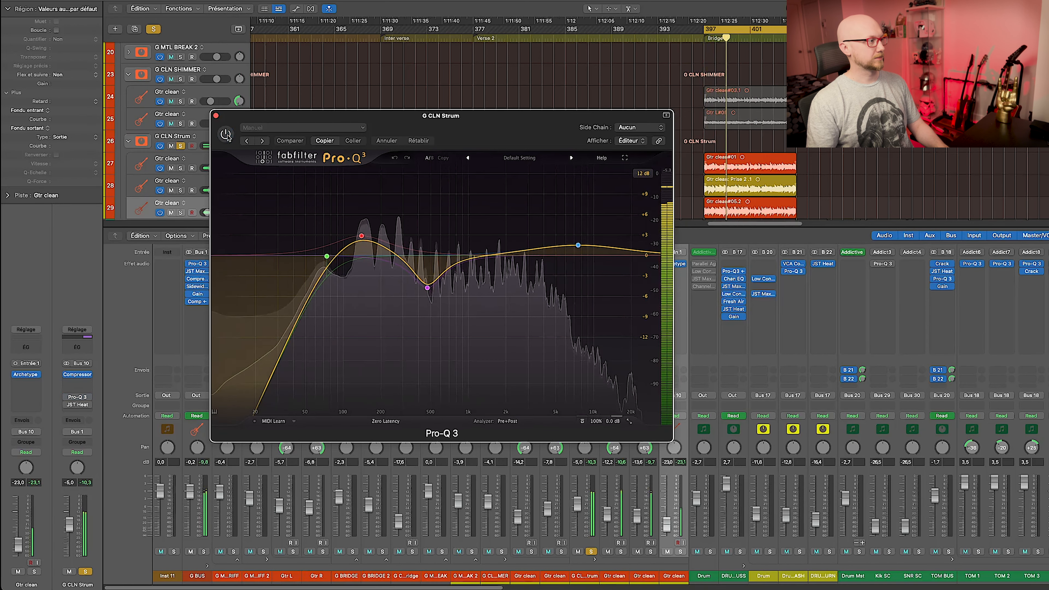
{"action": "left_click", "coordinate": [226, 134]}
{"action": "left_click", "coordinate": [226, 135]}
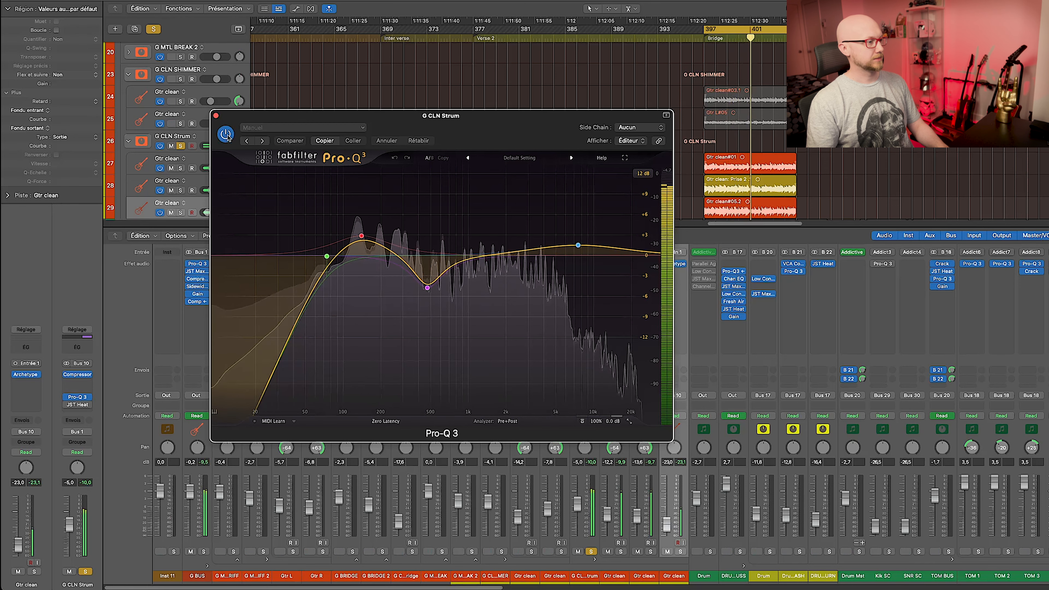
{"action": "left_click", "coordinate": [216, 116]}
{"action": "left_click", "coordinate": [587, 294]}
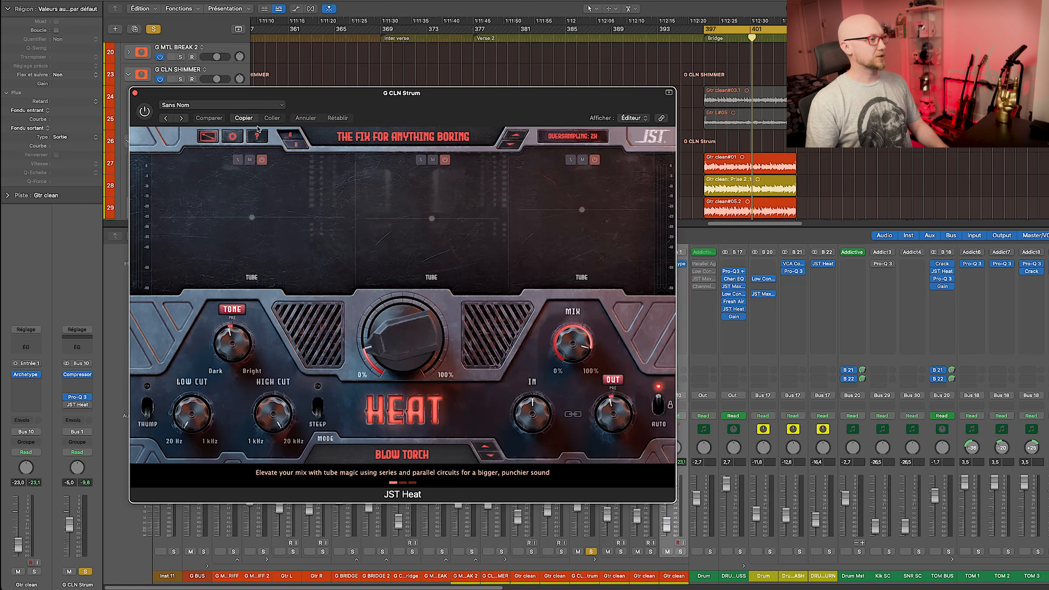
Switch on JST Heat for G CLN Strum after A/B-ing it during Bridge playback.
{"action": "key", "text": "space"}
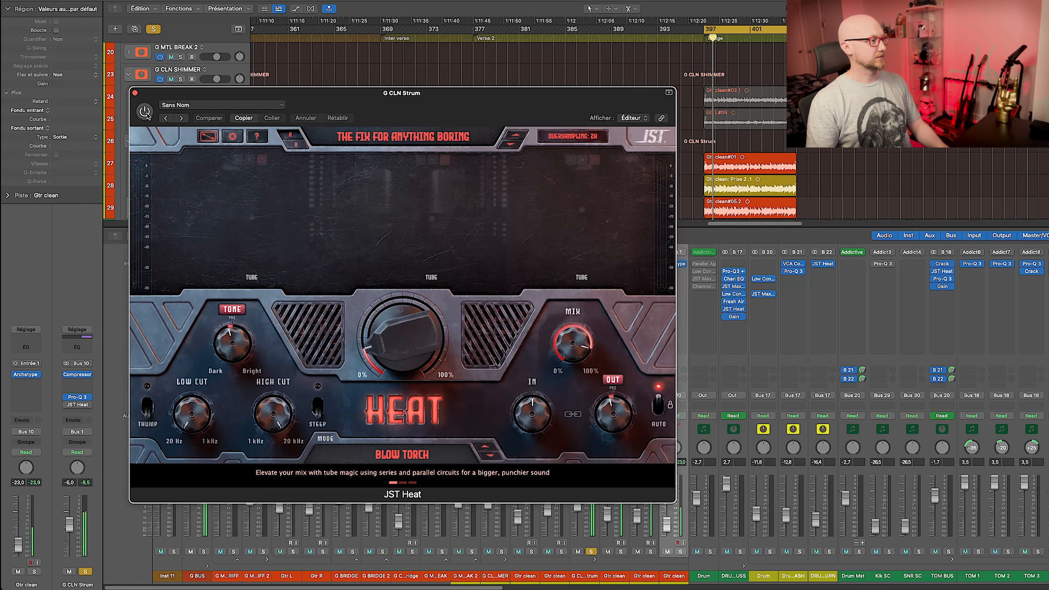
{"action": "left_click", "coordinate": [145, 112]}
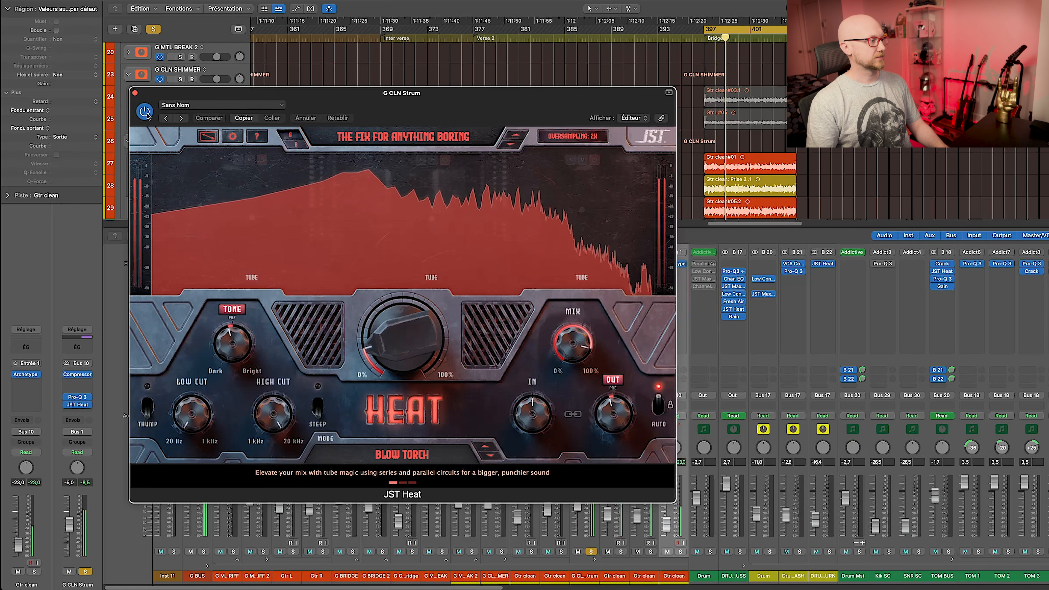
{"action": "left_click", "coordinate": [147, 114]}
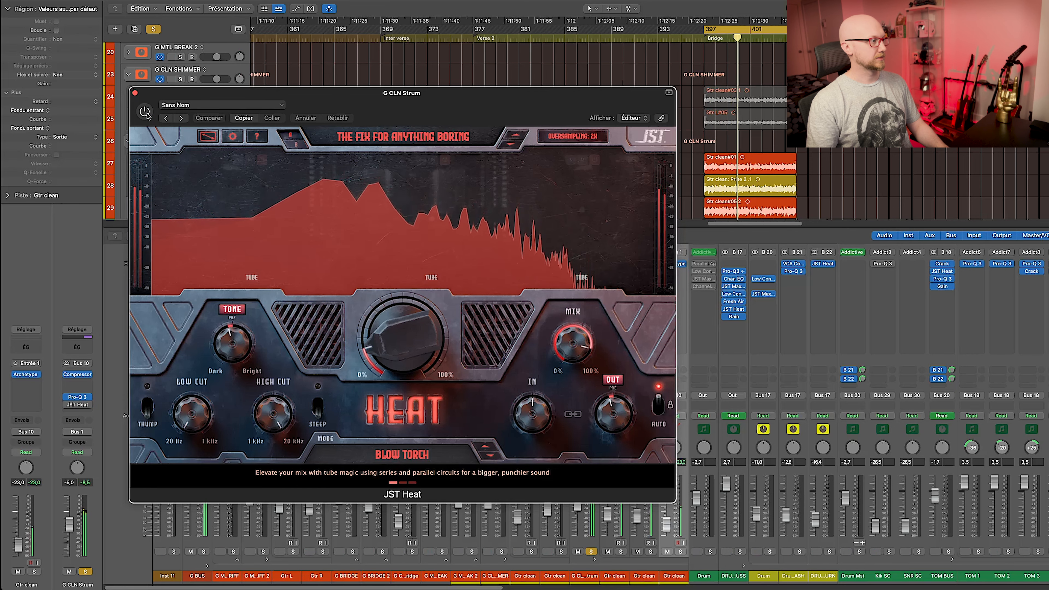
{"action": "left_click", "coordinate": [147, 113]}
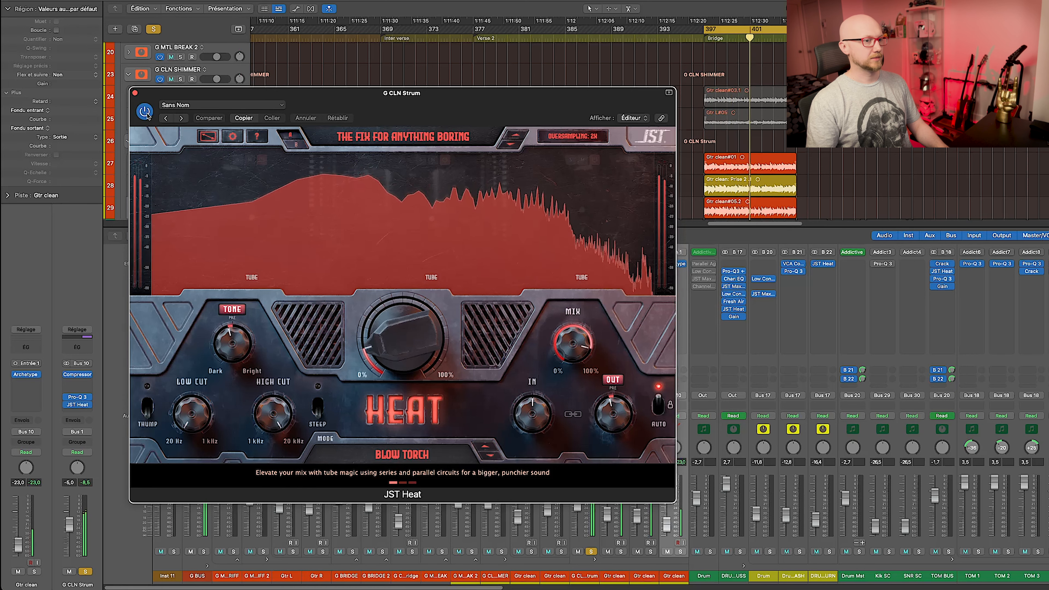
Solo G CLN SHIMMER, A/B the G CLN Strum solo, and loop bars 421–437.
{"action": "left_click", "coordinate": [502, 552]}
{"action": "key", "text": "space"}
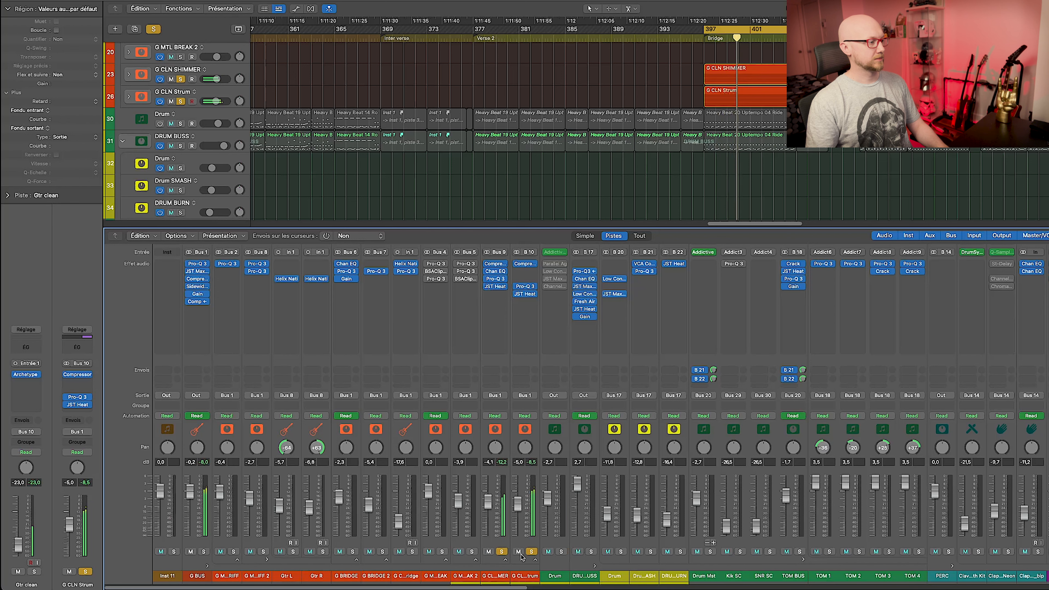
{"action": "left_click", "coordinate": [532, 552]}
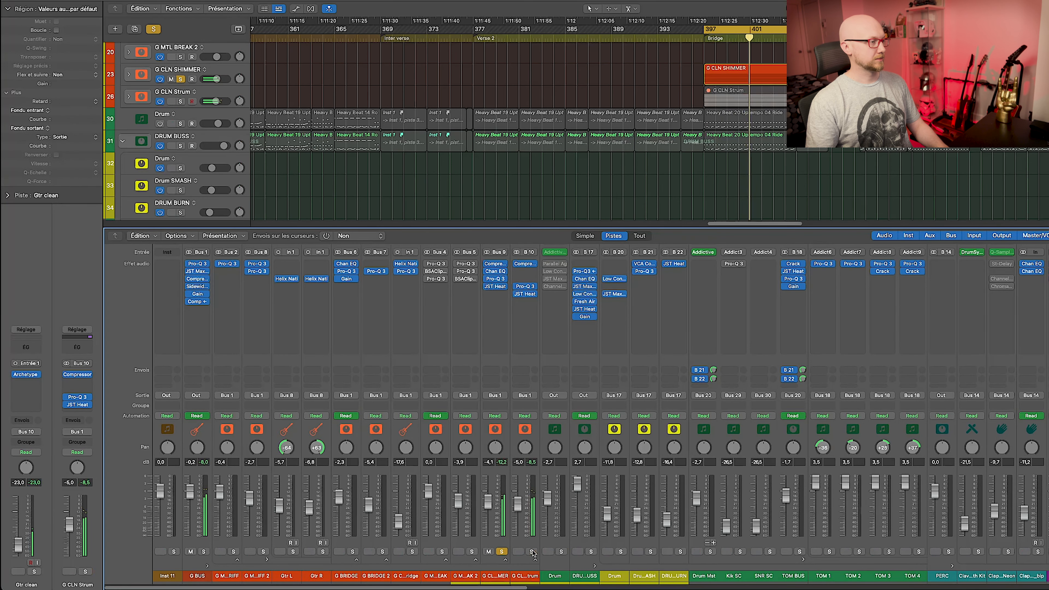
{"action": "left_click", "coordinate": [531, 552]}
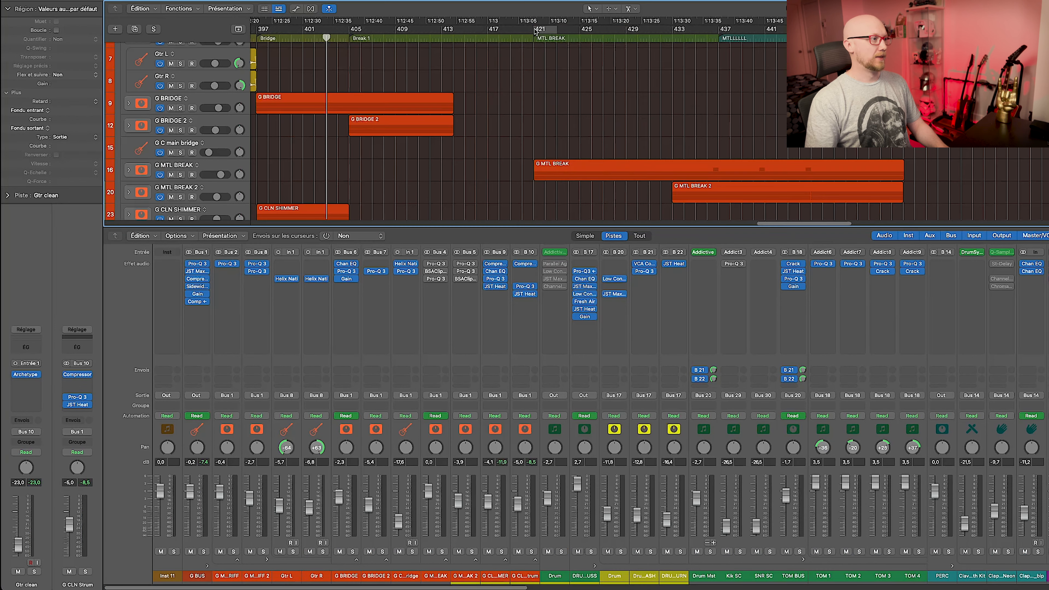
{"action": "left_click_drag", "start_coordinate": [536, 31], "coordinate": [721, 32]}
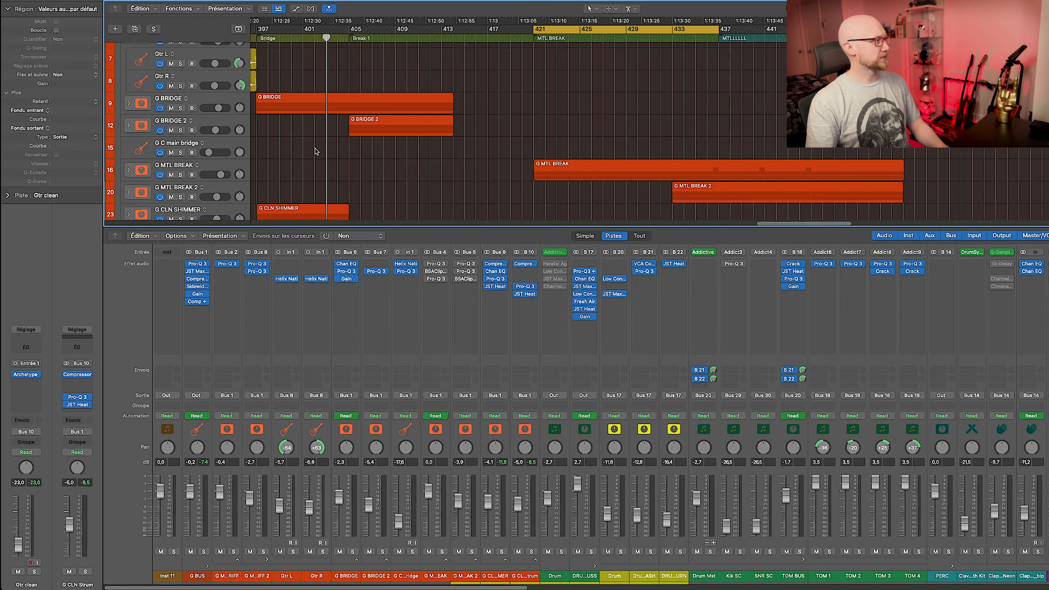
Expand the G MTL BREAK stack and select the three Gtr Pinch H regions.
{"action": "scroll", "coordinate": [315, 151], "scroll_direction": "down", "scroll_amount": 1}
{"action": "left_click", "coordinate": [218, 163]}
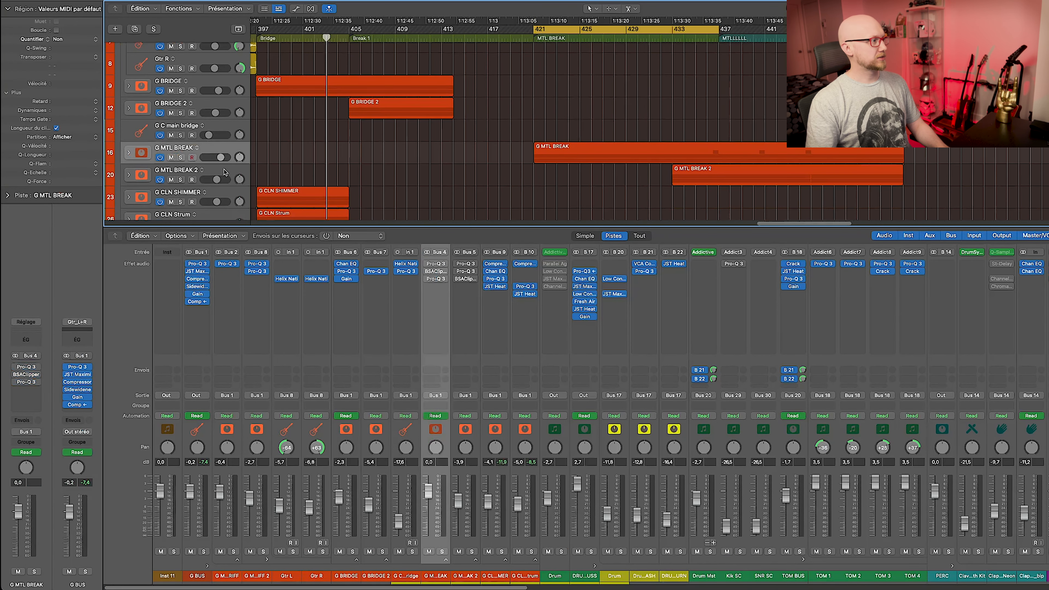
{"action": "left_click", "coordinate": [462, 435], "text": "shift"}
{"action": "left_click", "coordinate": [445, 560]}
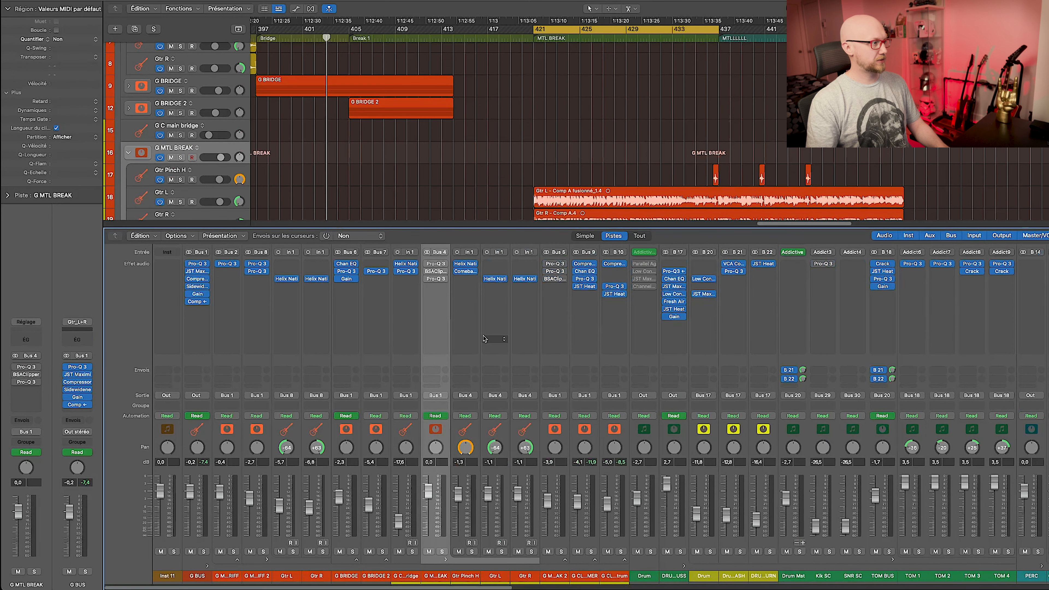
{"action": "left_click", "coordinate": [496, 430]}
{"action": "left_click", "coordinate": [528, 429], "text": "shift"}
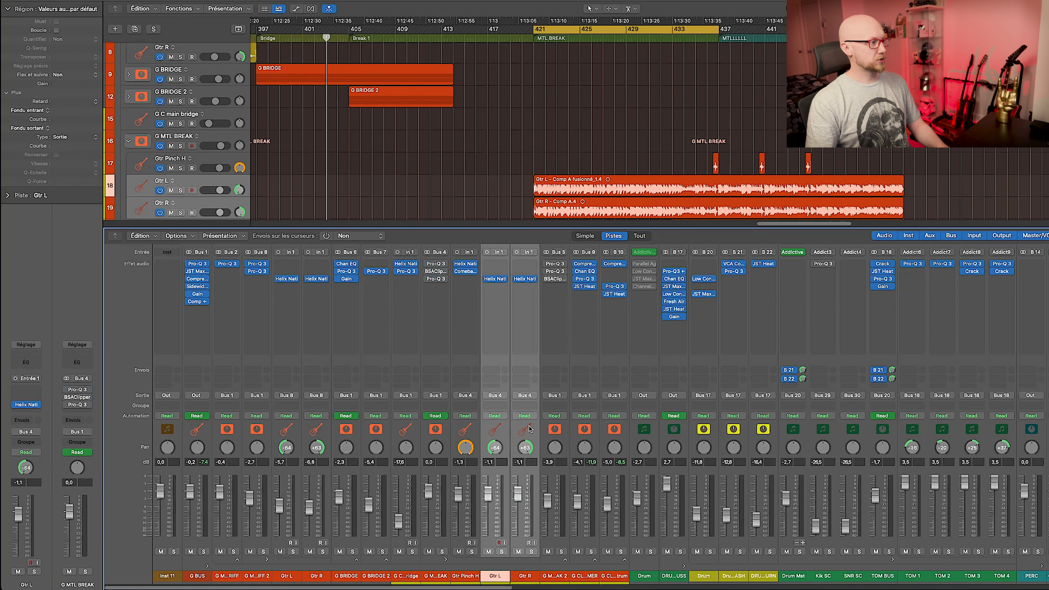
{"action": "left_click", "coordinate": [469, 434]}
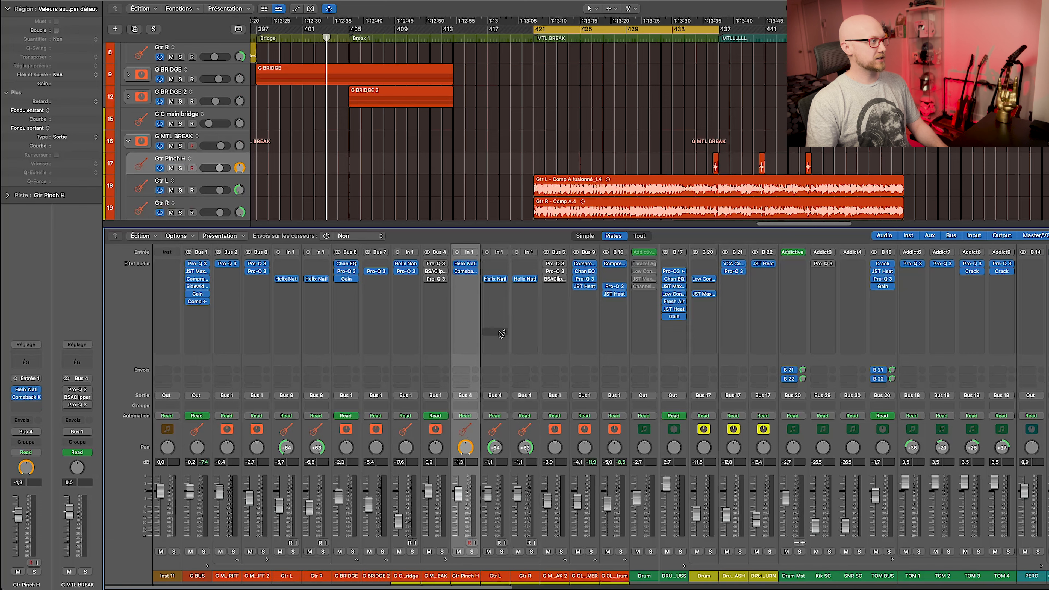
{"action": "left_click_drag", "start_coordinate": [683, 167], "coordinate": [913, 160]}
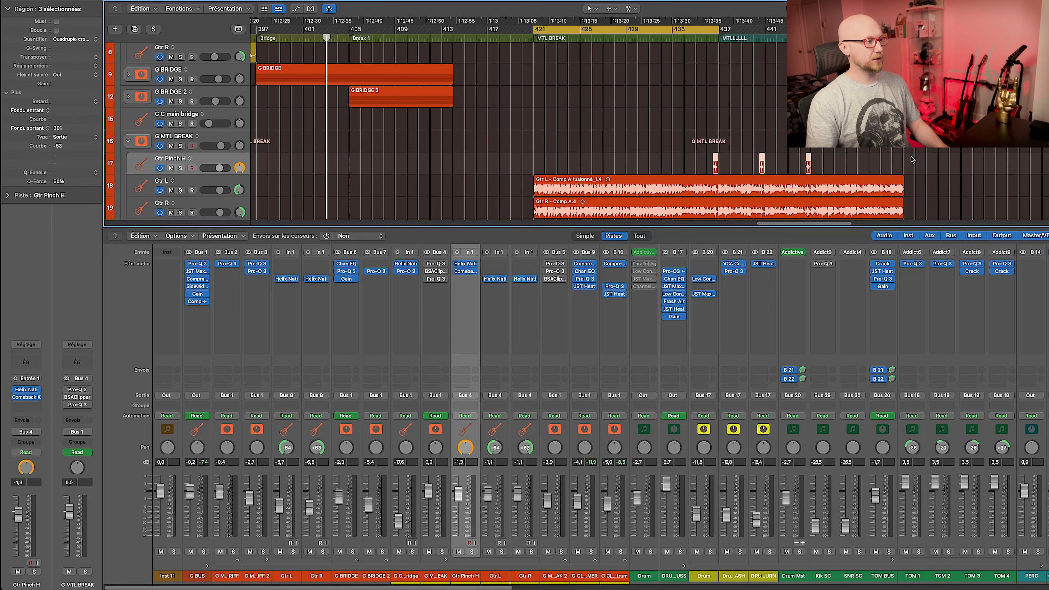
Review Gtr L's Helix Native Scream 808, Cali Rectifire and 4x12 Cali V30 cab with 421/57 mics.
{"action": "left_click", "coordinate": [495, 279]}
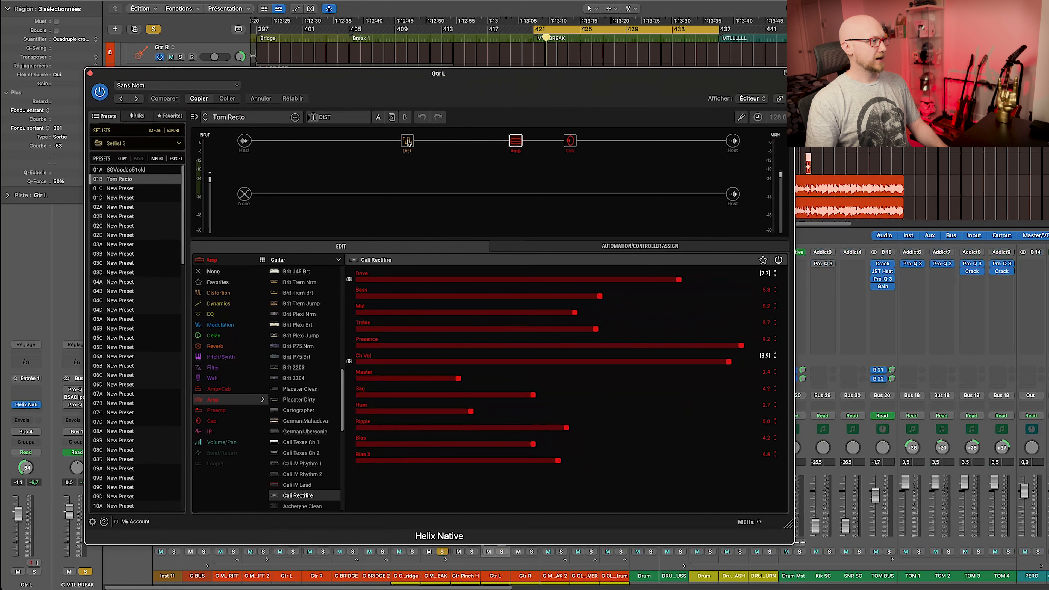
{"action": "left_click", "coordinate": [407, 141]}
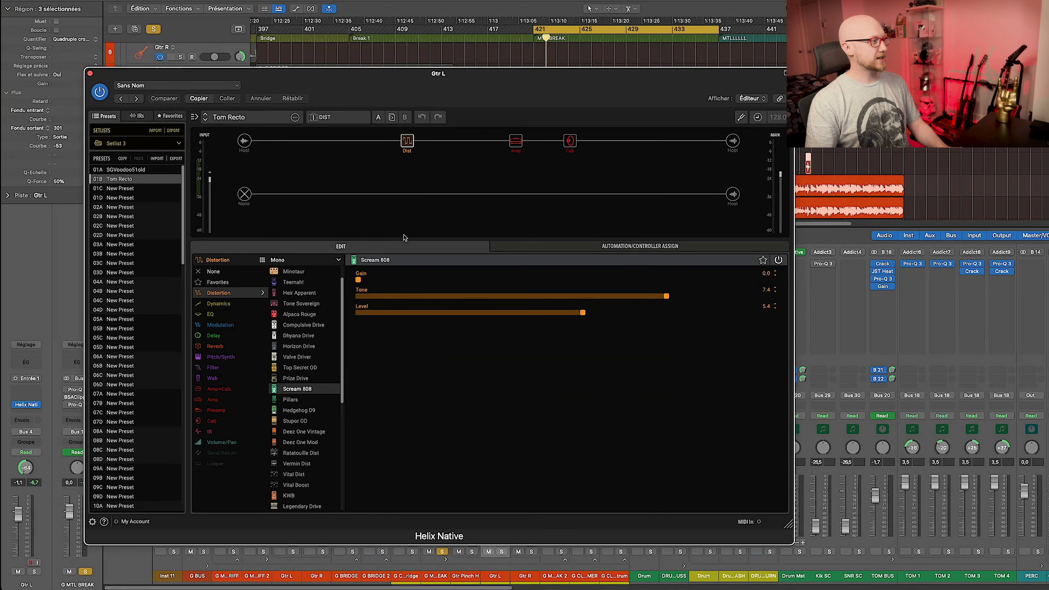
{"action": "left_click", "coordinate": [514, 141]}
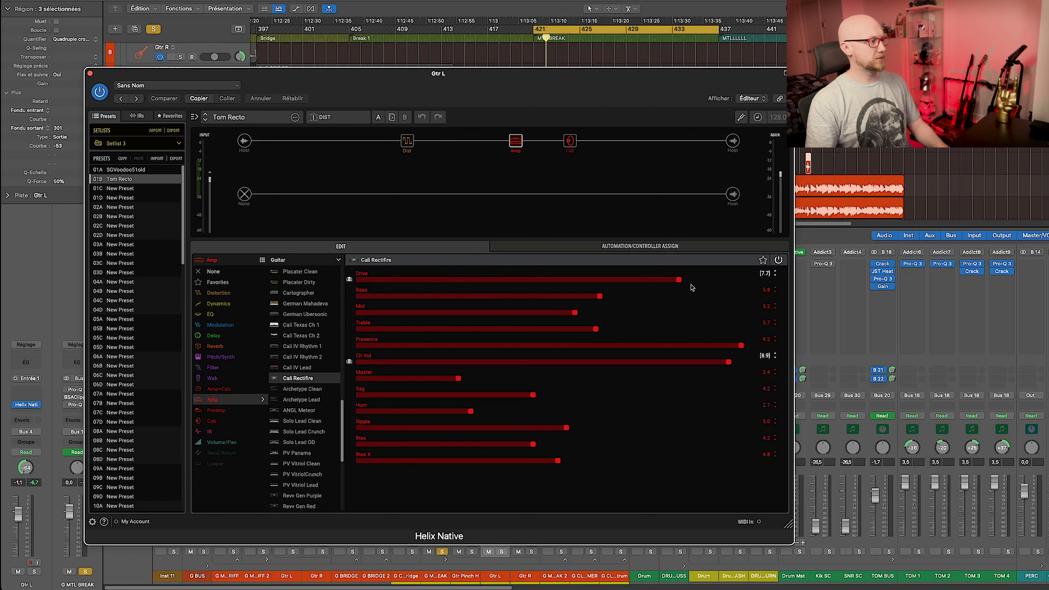
{"action": "left_click", "coordinate": [571, 141]}
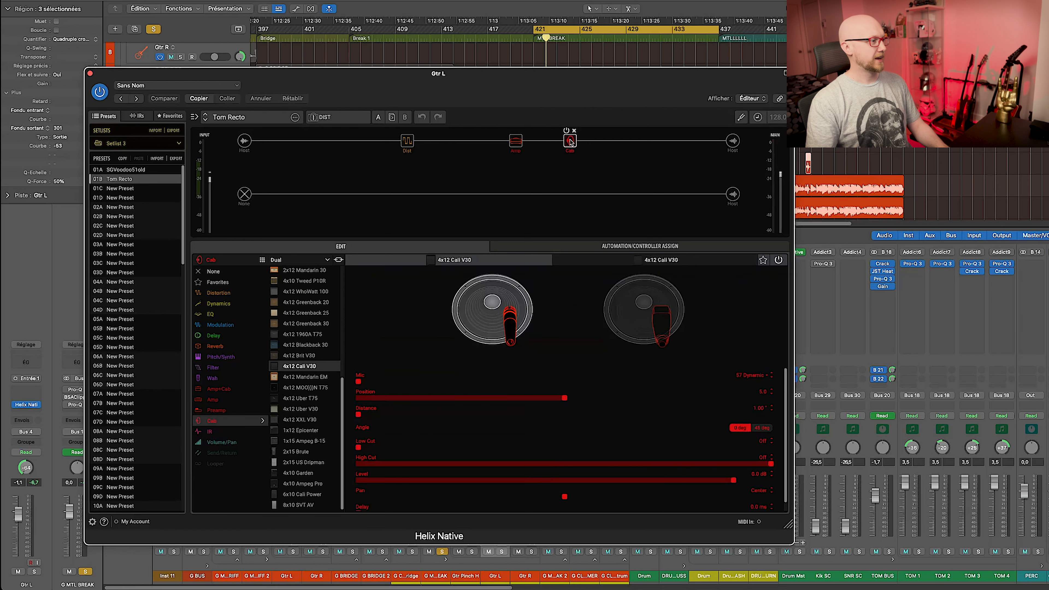
{"action": "left_click", "coordinate": [662, 323]}
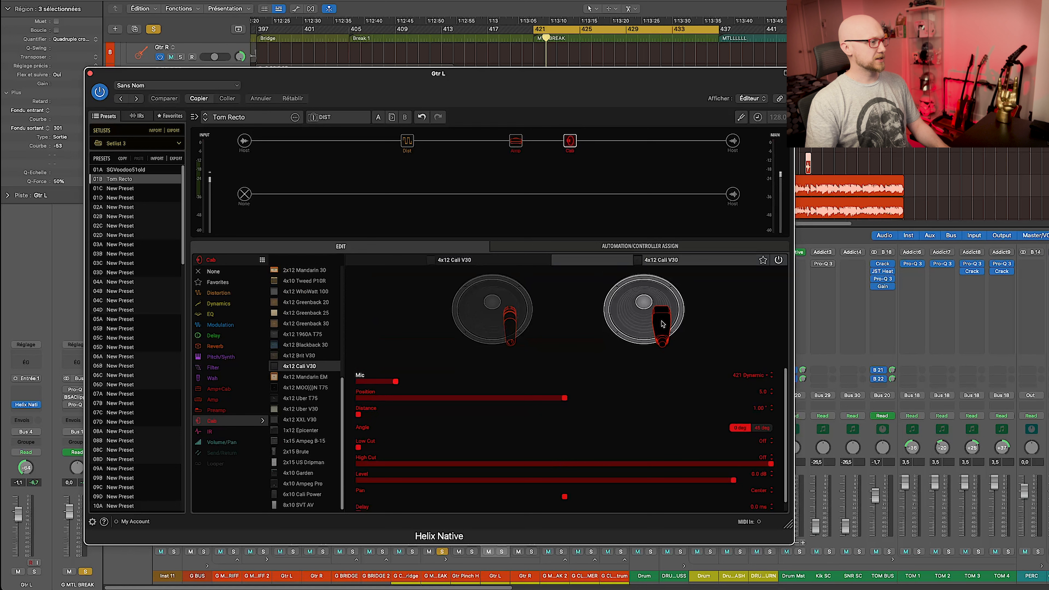
{"action": "left_click", "coordinate": [503, 312]}
{"action": "key", "text": "space"}
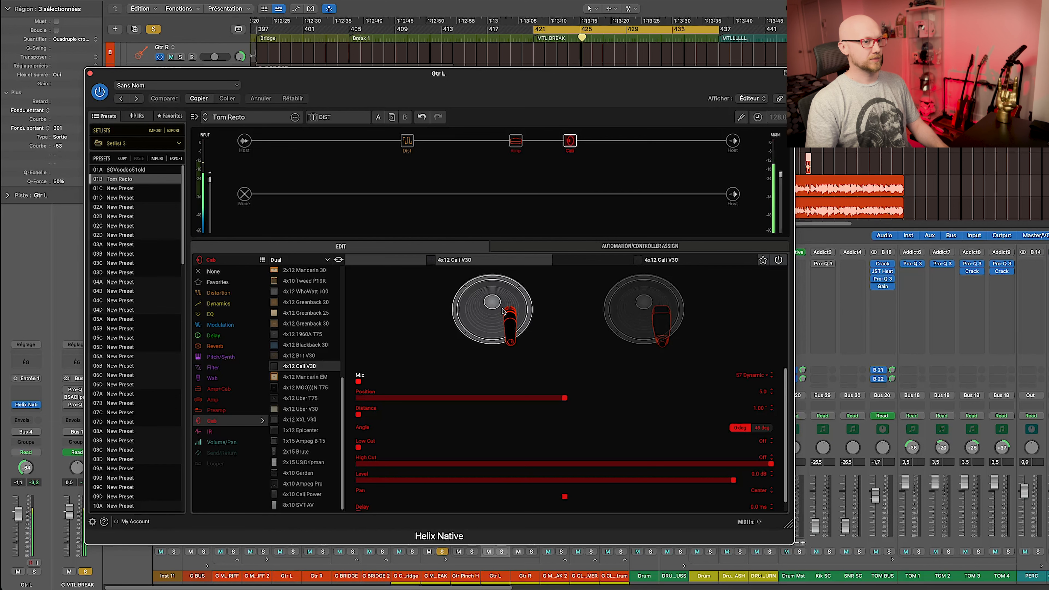
{"action": "key", "text": "super+w"}
{"action": "left_click", "coordinate": [443, 391]}
A/B G MTL BREAK's Pro-Q 3 on and off during the break, leaving it on.
{"action": "left_click", "coordinate": [436, 264]}
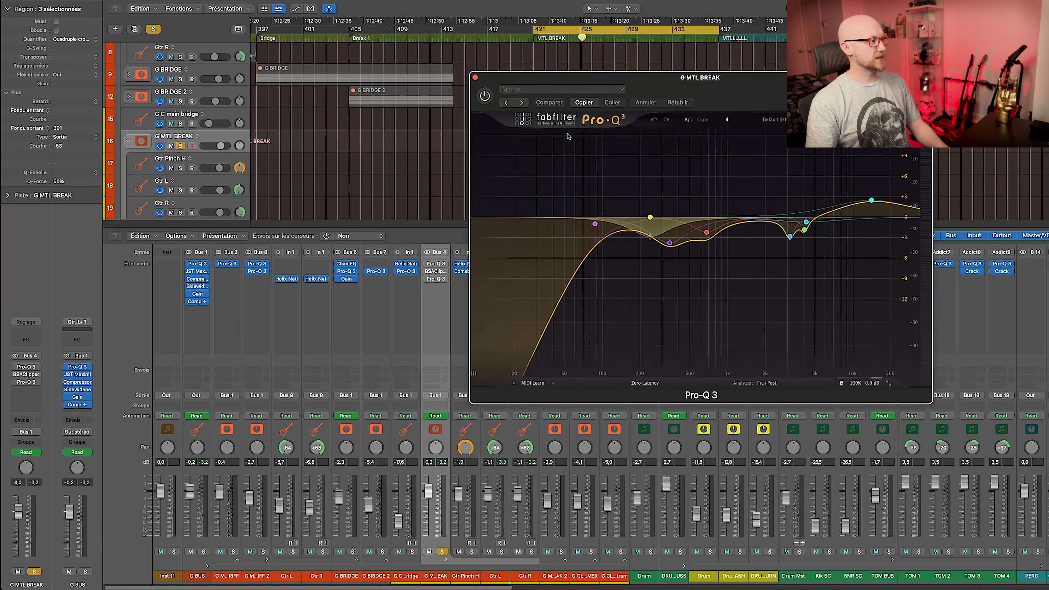
{"action": "left_click_drag", "start_coordinate": [692, 80], "coordinate": [414, 125]}
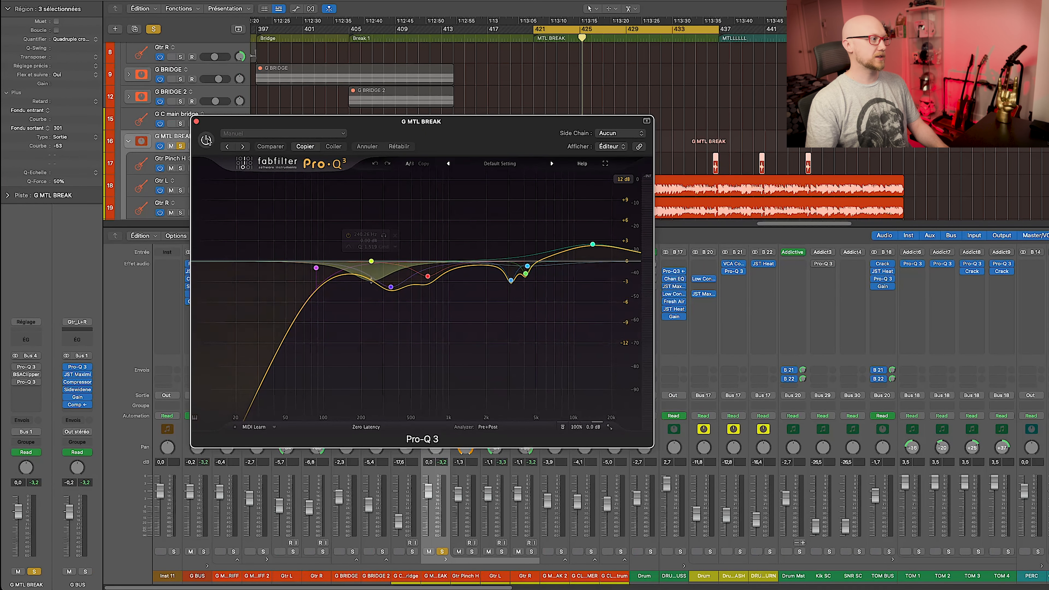
{"action": "key", "text": "space"}
{"action": "key", "text": "space"}
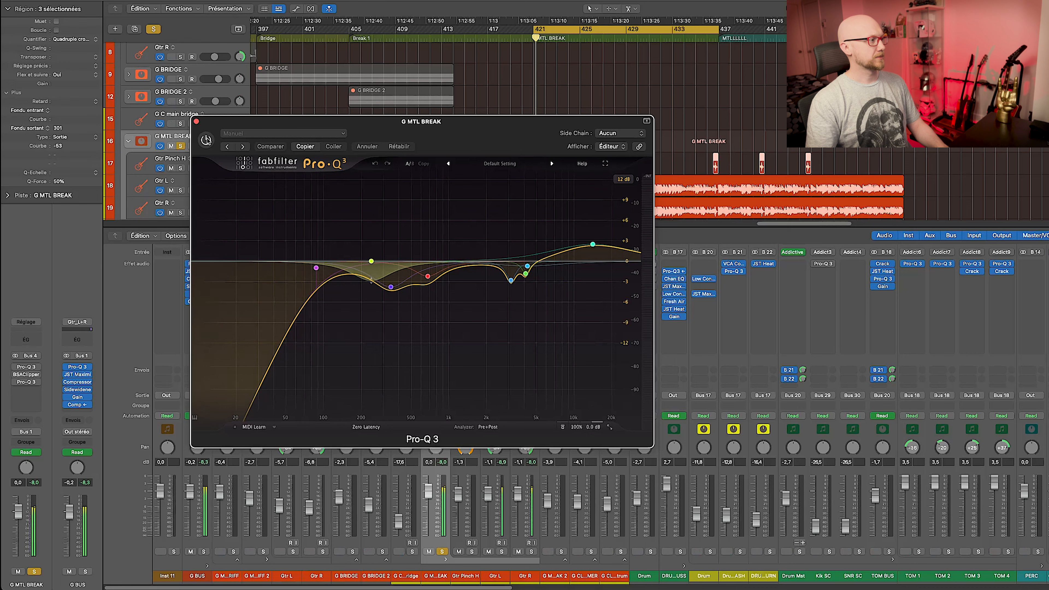
{"action": "left_click", "coordinate": [207, 140]}
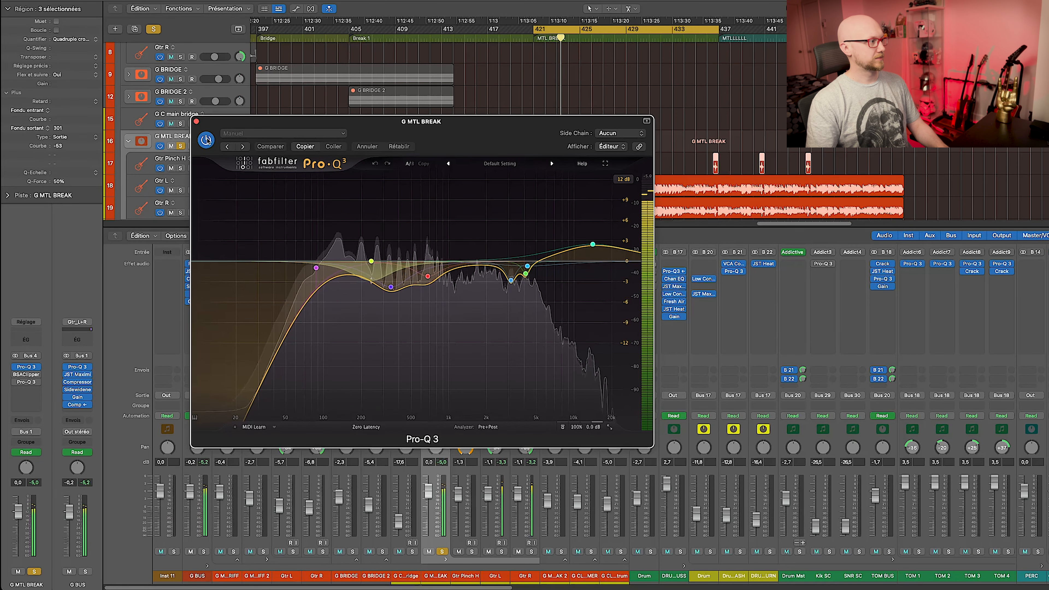
{"action": "left_click", "coordinate": [206, 139]}
{"action": "left_click", "coordinate": [206, 139]}
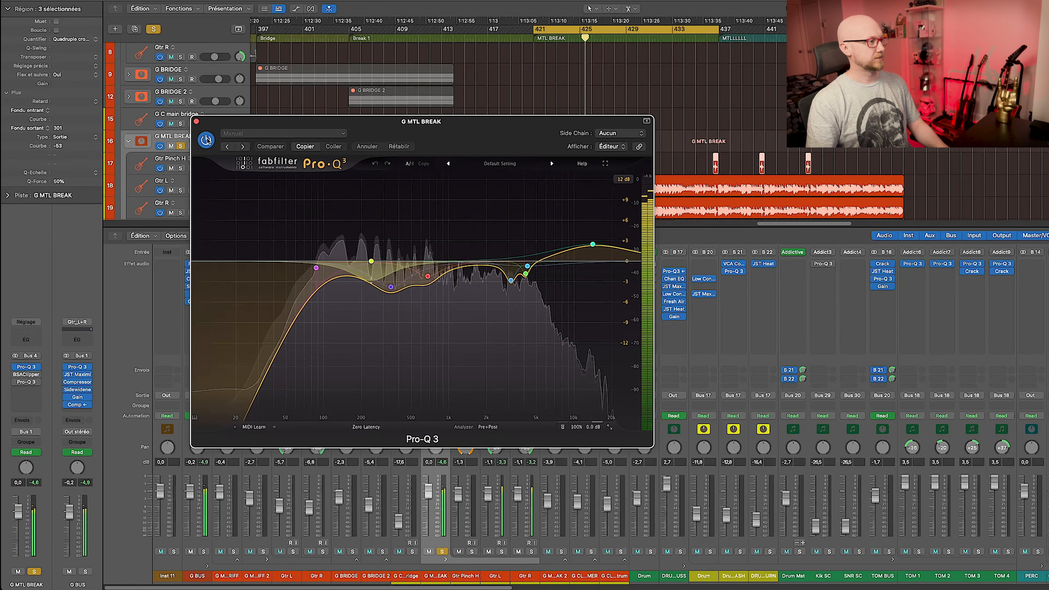
{"action": "left_click", "coordinate": [196, 121]}
{"action": "left_click", "coordinate": [436, 271]}
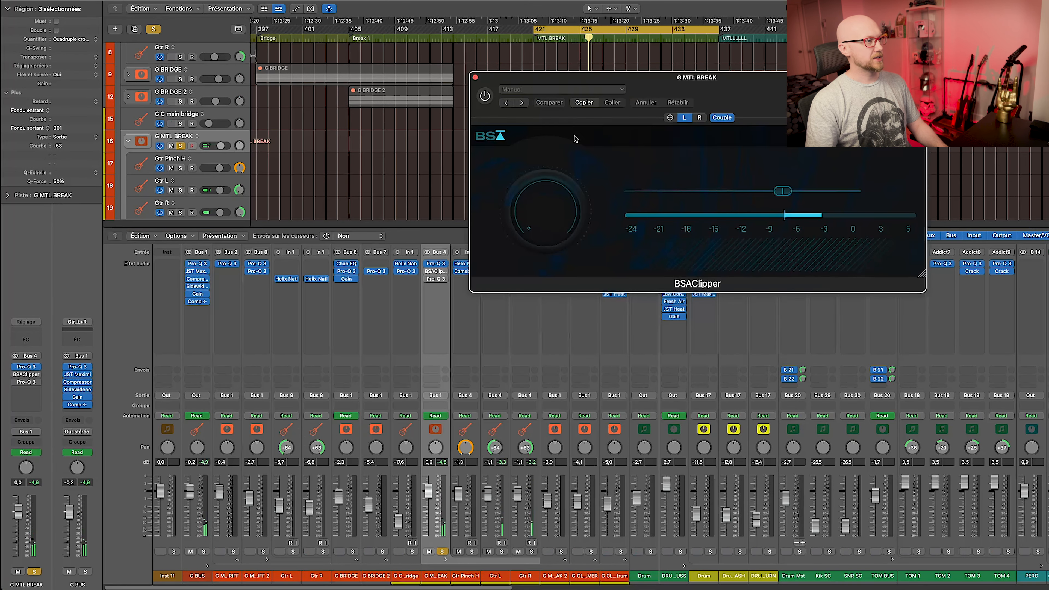
Enable G MTL BREAK's BSAClipper while the break plays from bar 421.
{"action": "left_click_drag", "start_coordinate": [654, 79], "coordinate": [467, 105]}
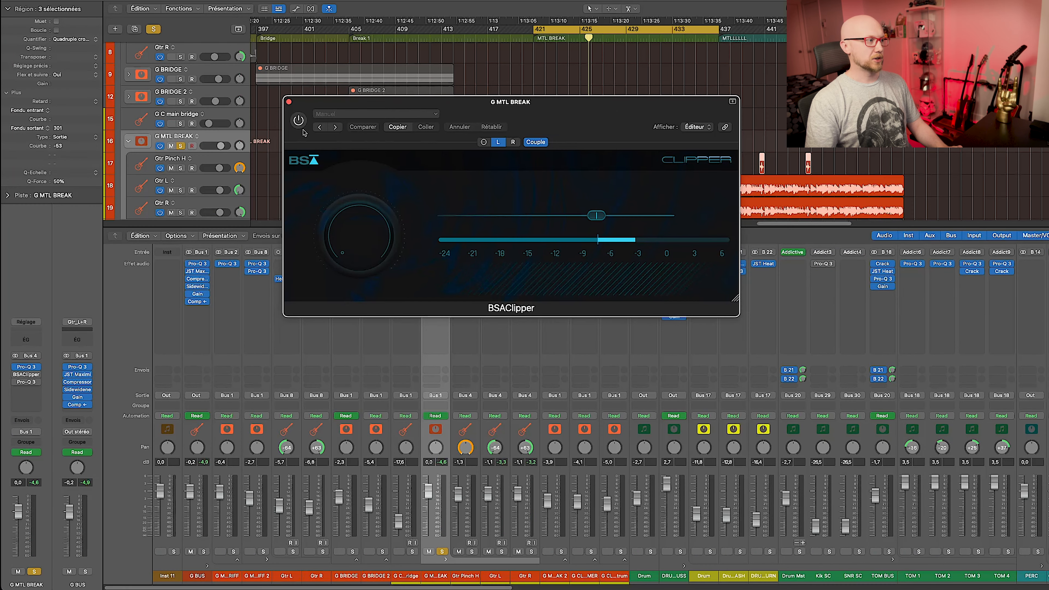
{"action": "key", "text": "space"}
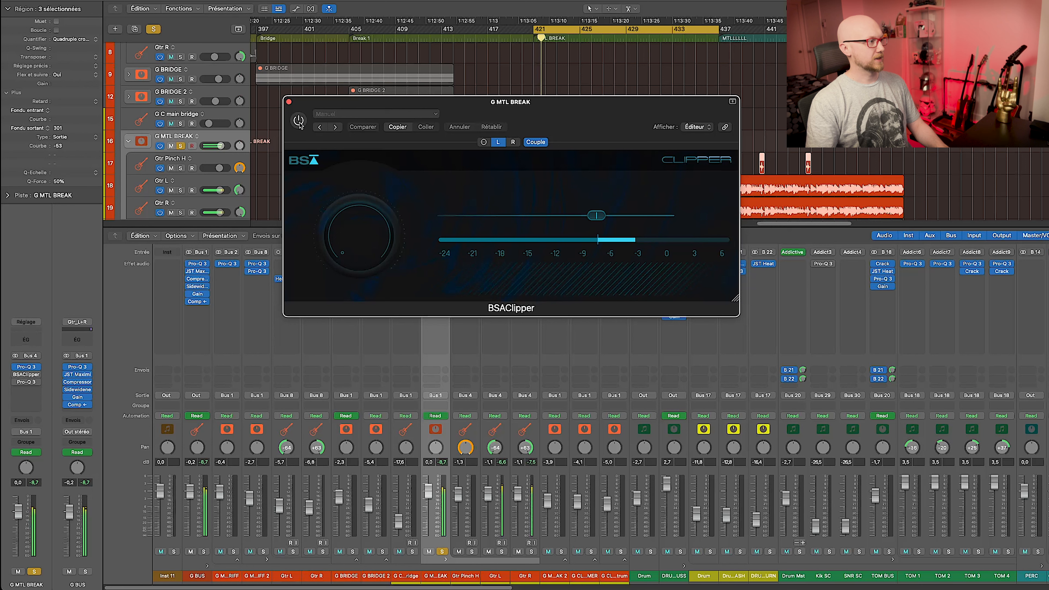
{"action": "left_click", "coordinate": [299, 120]}
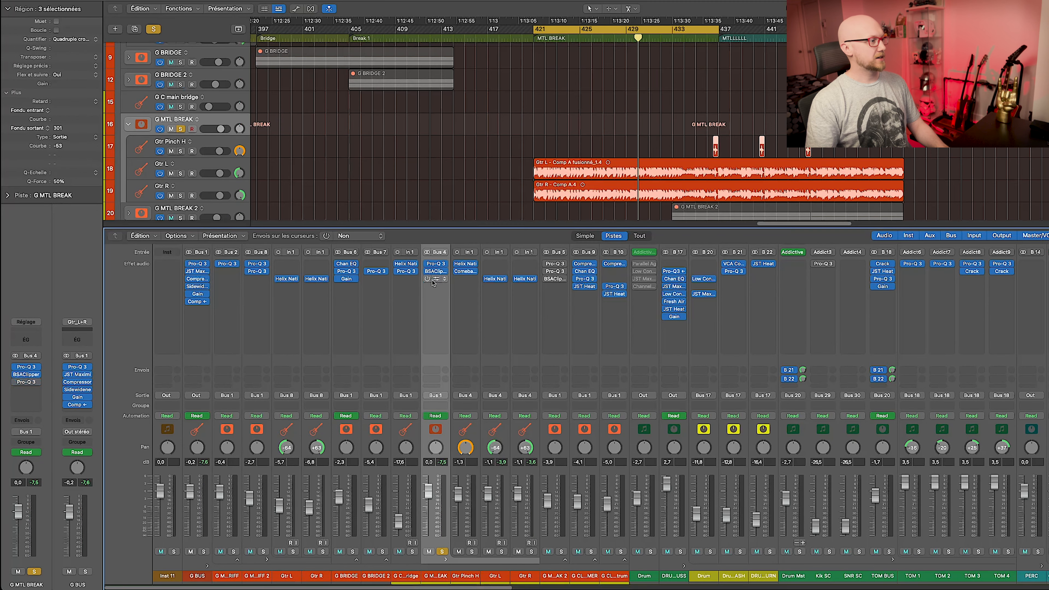
{"action": "left_click", "coordinate": [433, 283]}
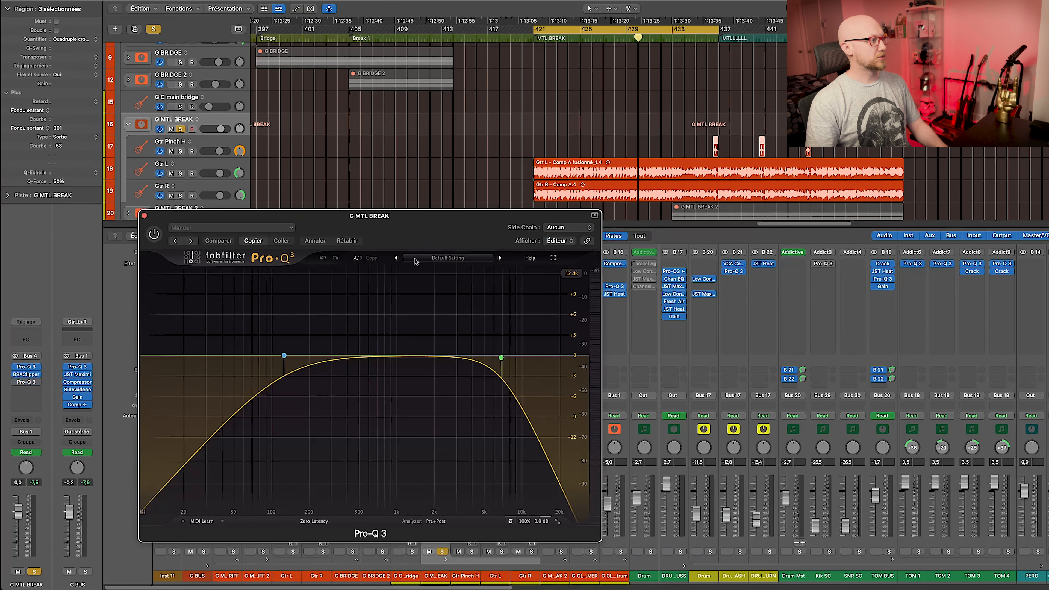
Reveal G MTL BREAK's Pro-Q 3 Bypass automation lane and play through the bypass change.
{"action": "left_click_drag", "start_coordinate": [411, 238], "coordinate": [384, 220]}
{"action": "scroll", "coordinate": [544, 107], "scroll_direction": "down", "scroll_amount": 1}
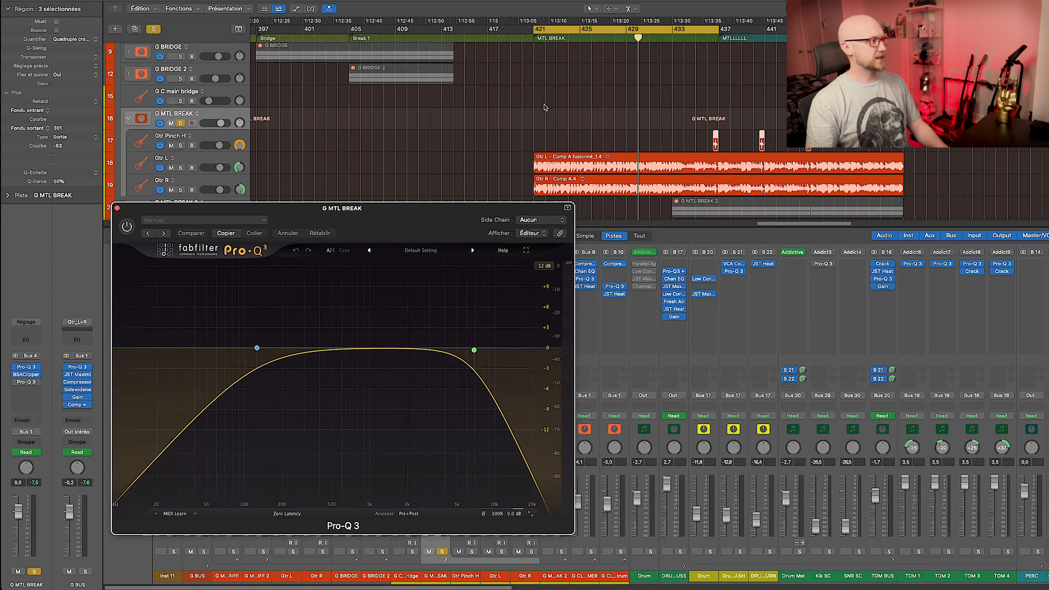
{"action": "key", "text": "a"}
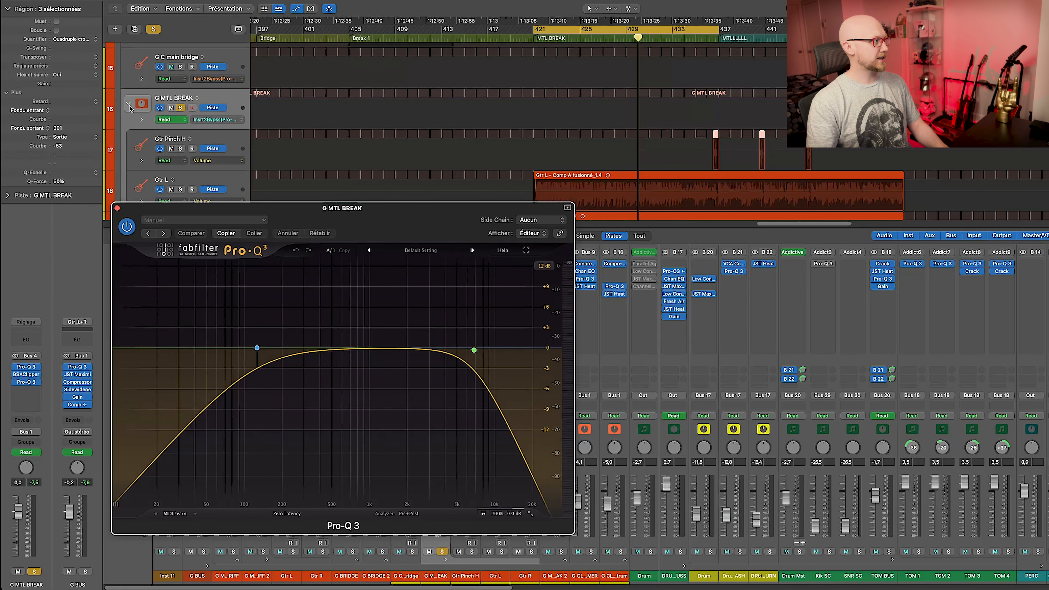
{"action": "left_click", "coordinate": [142, 120]}
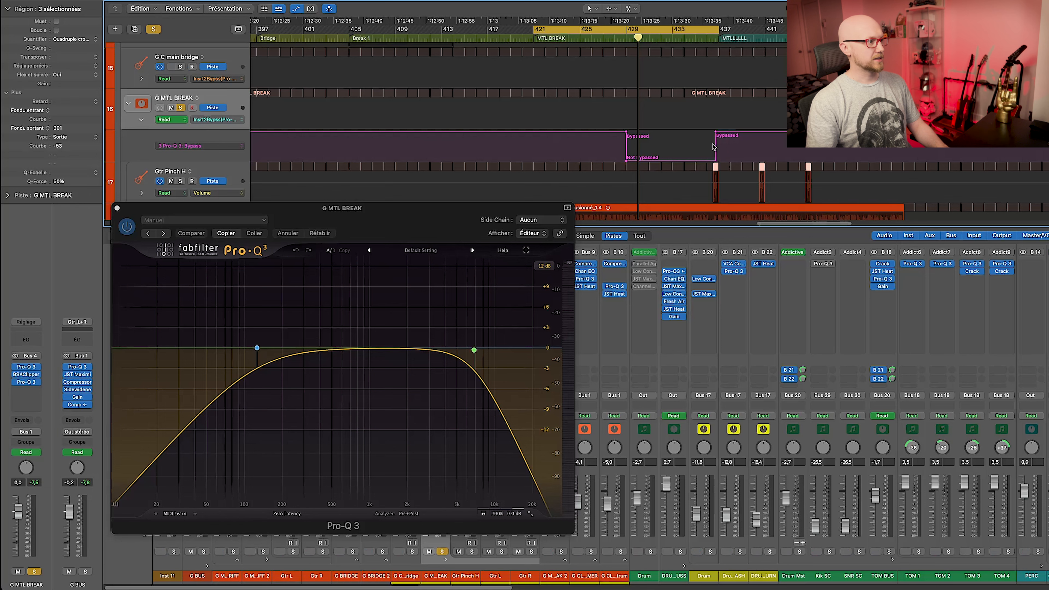
{"action": "left_click", "coordinate": [606, 37]}
{"action": "key", "text": "space"}
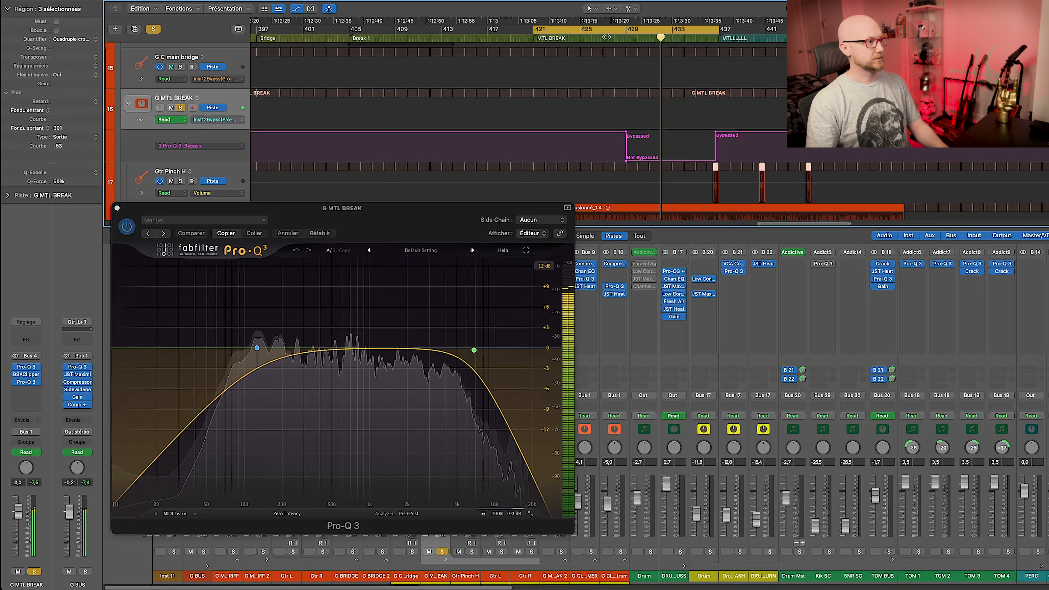
Unsolo G MTL BREAK and solo Gtr Pinch H for playback.
{"action": "key", "text": "space"}
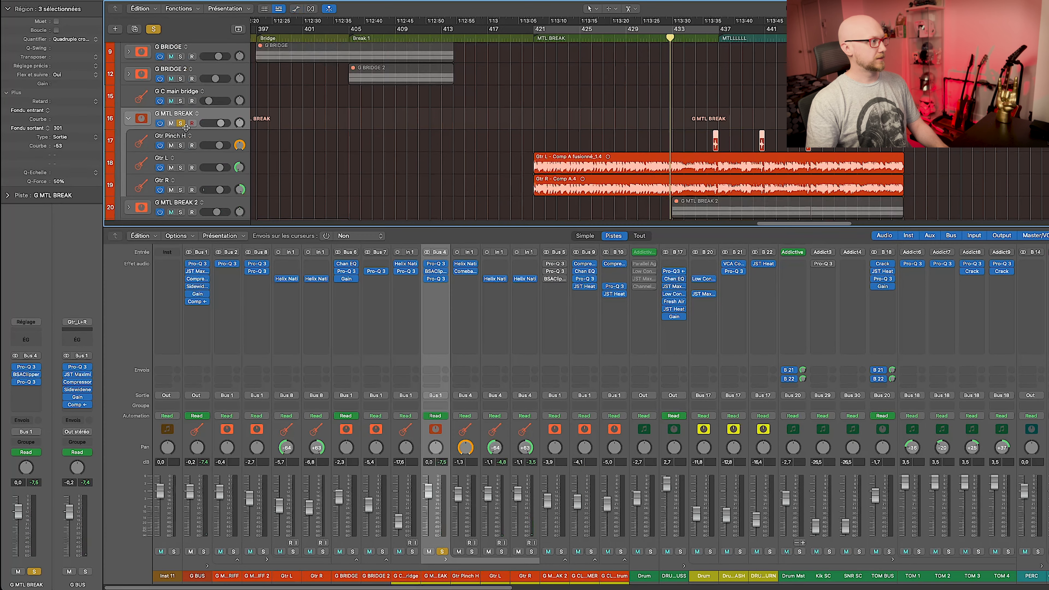
{"action": "left_click", "coordinate": [180, 123]}
{"action": "left_click", "coordinate": [207, 137]}
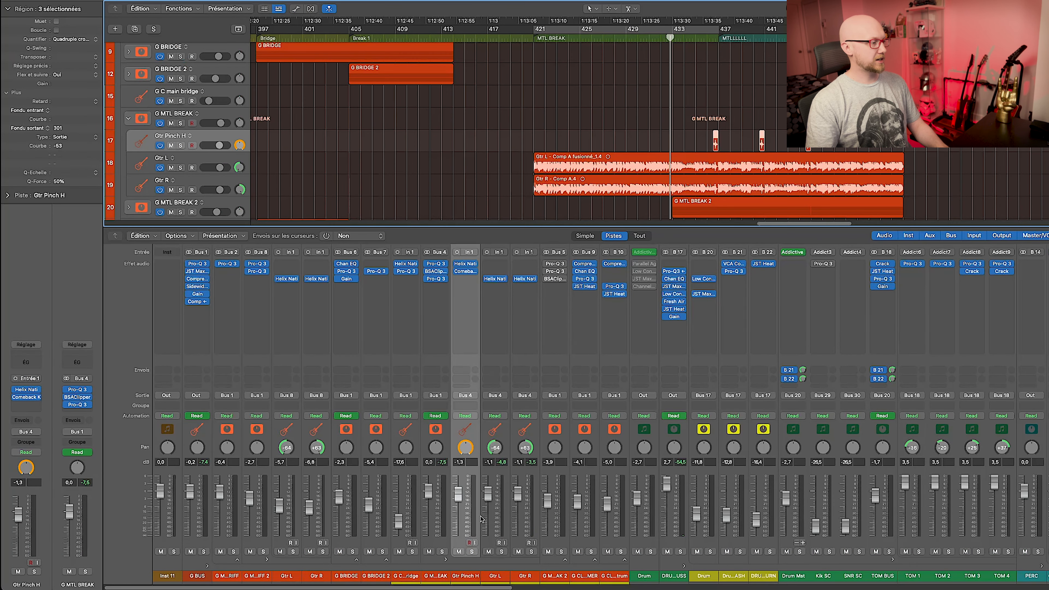
{"action": "left_click", "coordinate": [472, 550]}
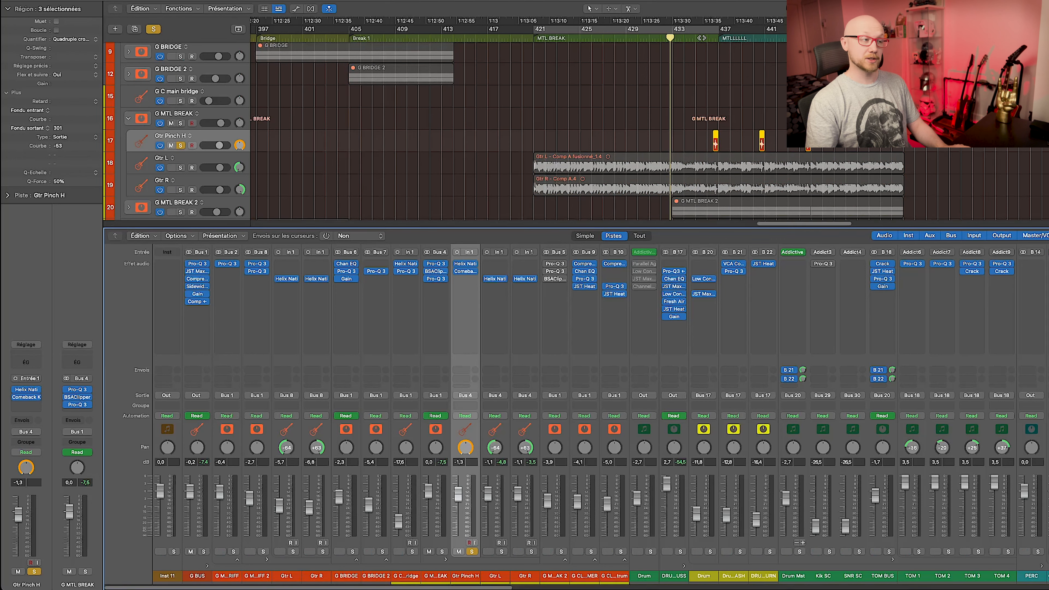
{"action": "key", "text": "space"}
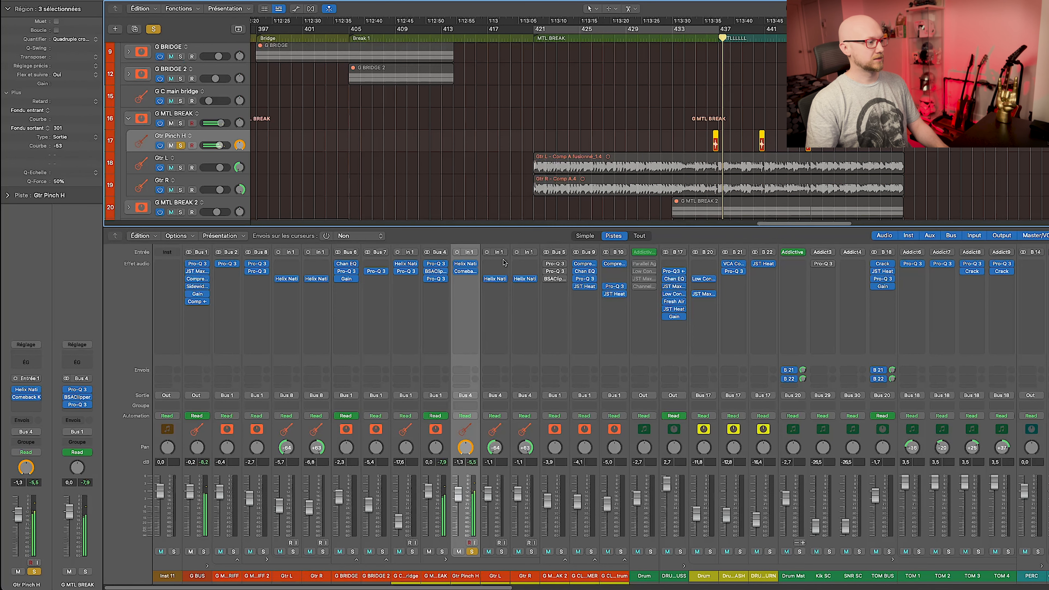
Review the distortion, amp and cab blocks of Gtr Pinch H's Helix Native.
{"action": "left_click", "coordinate": [466, 264]}
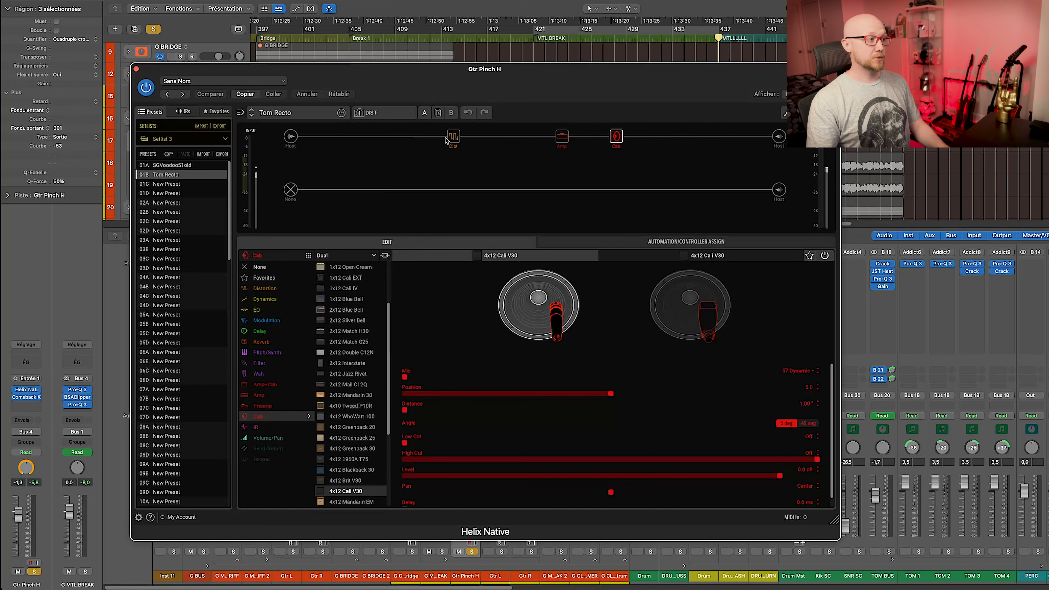
{"action": "left_click", "coordinate": [452, 137]}
{"action": "left_click", "coordinate": [562, 136]}
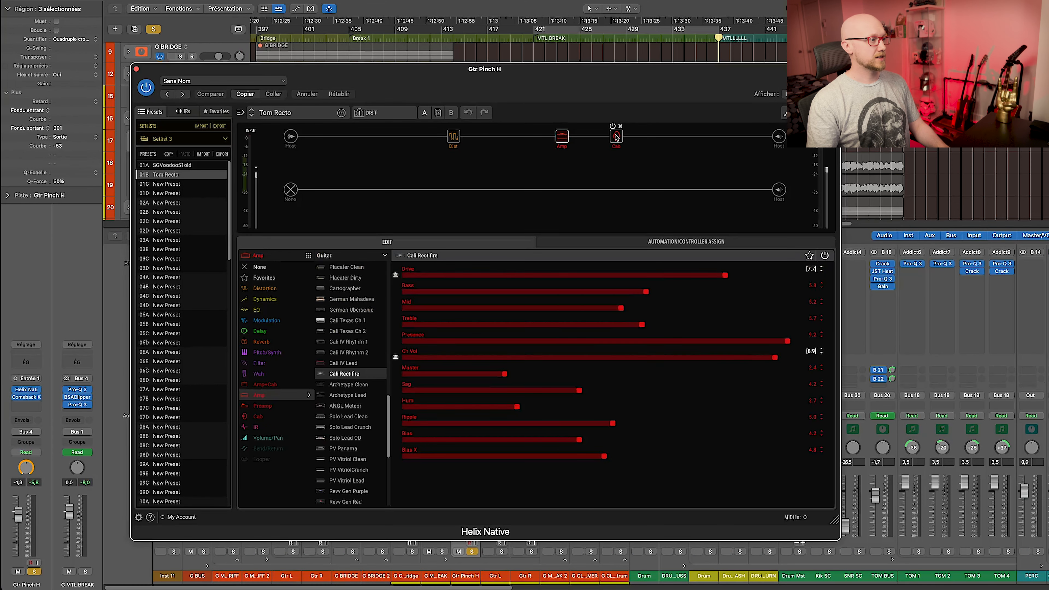
{"action": "left_click", "coordinate": [615, 136]}
{"action": "key", "text": "super+w"}
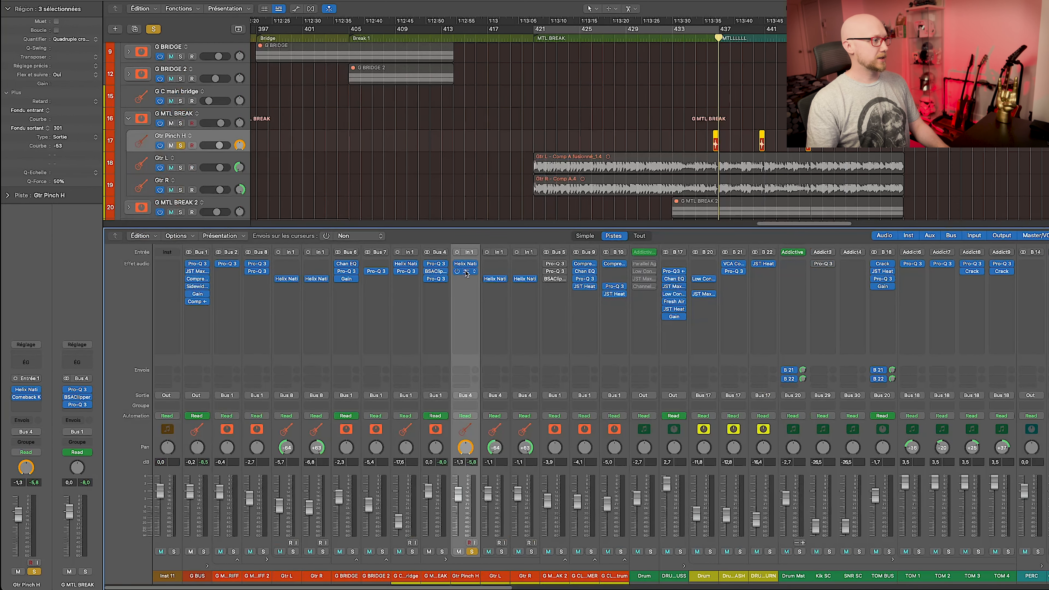
{"action": "left_click", "coordinate": [468, 272]}
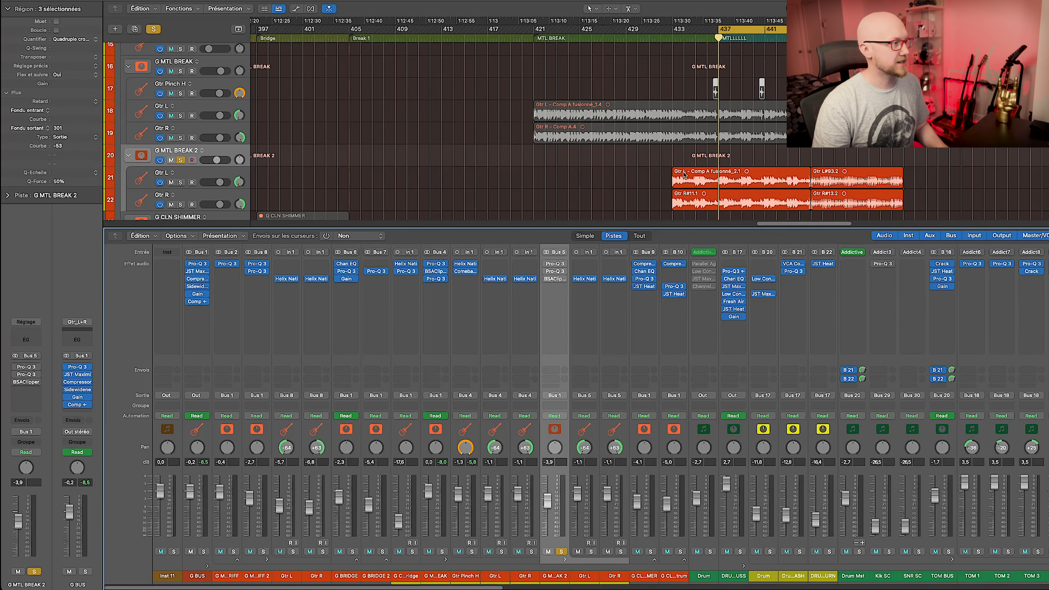
{"action": "left_click", "coordinate": [586, 279]}
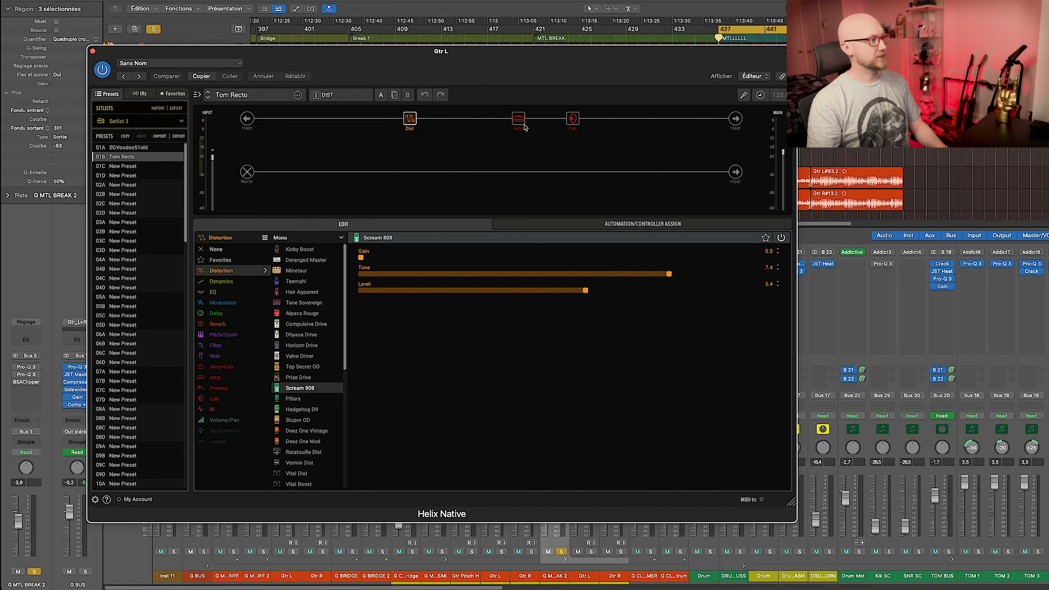
{"action": "left_click", "coordinate": [523, 125]}
{"action": "left_click", "coordinate": [573, 120]}
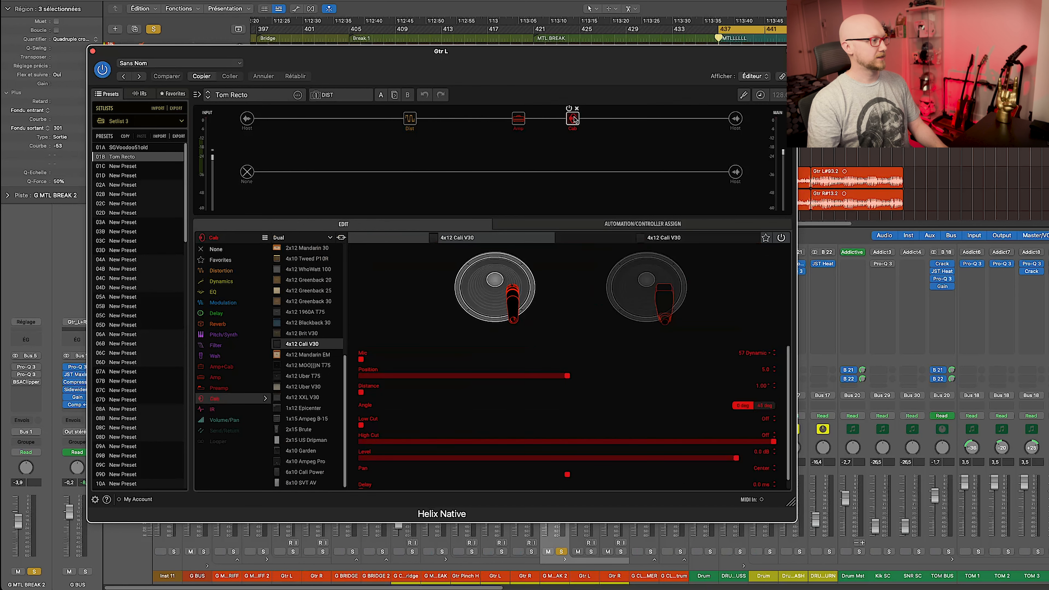
{"action": "key", "text": "super+w"}
{"action": "key", "text": "space"}
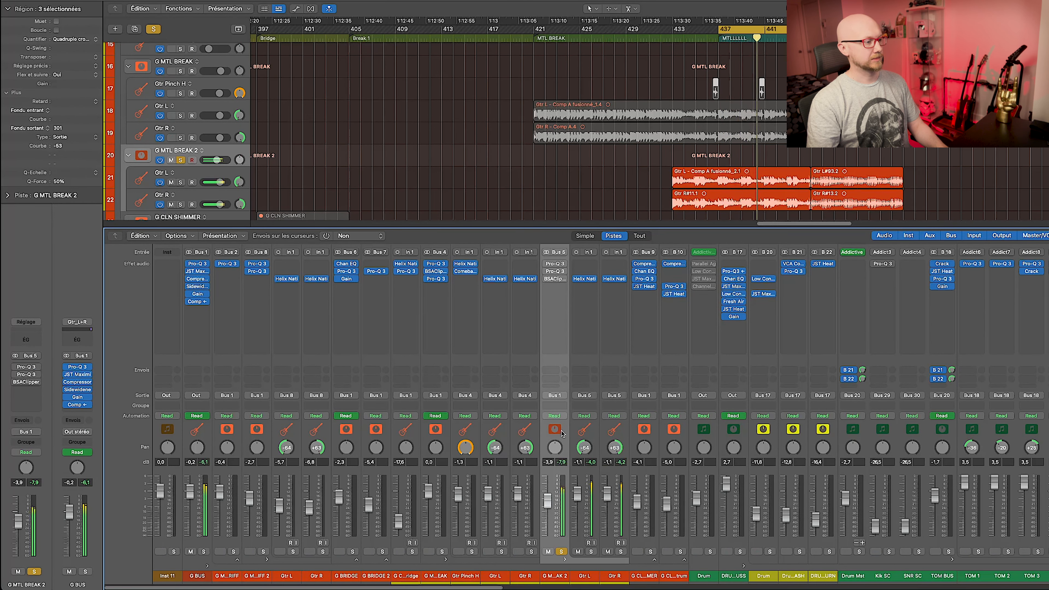
Listen to G MTL BREAK 2's multi-band Pro-Q 3 from bar 437.
{"action": "left_click", "coordinate": [555, 263]}
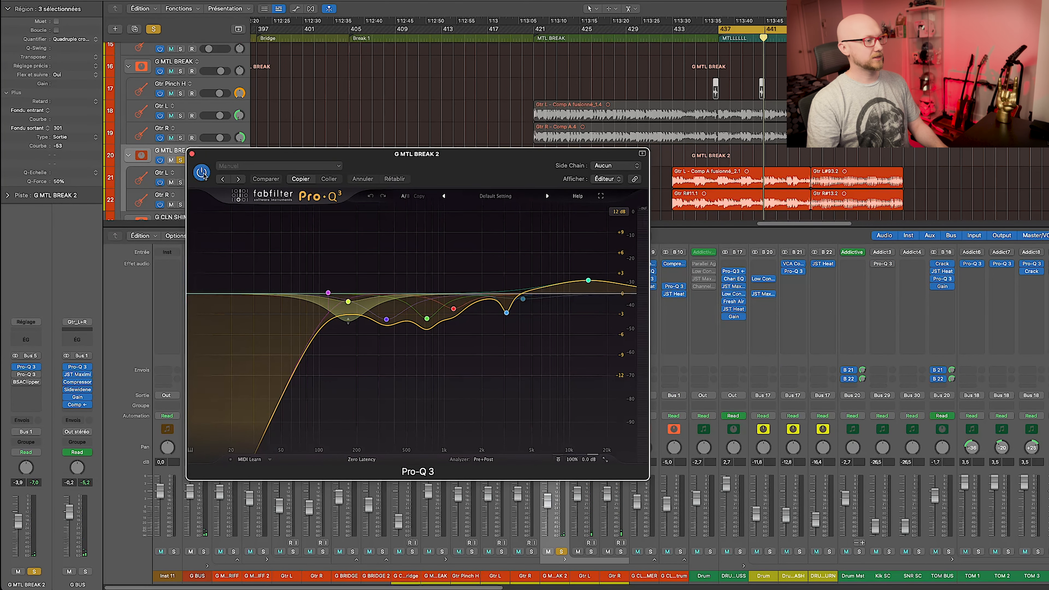
{"action": "key", "text": "space"}
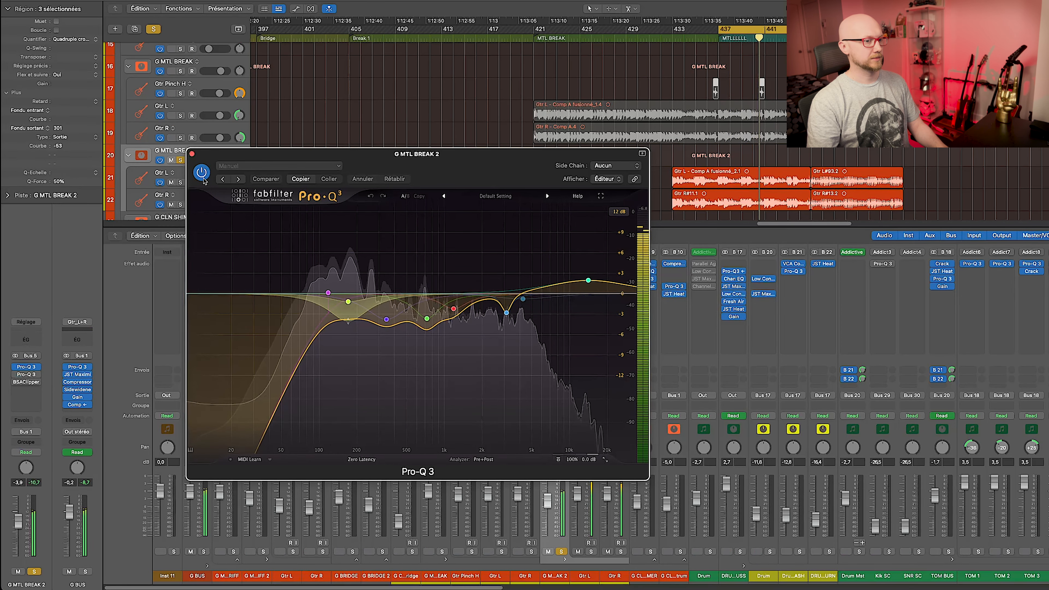
{"action": "key", "text": "space"}
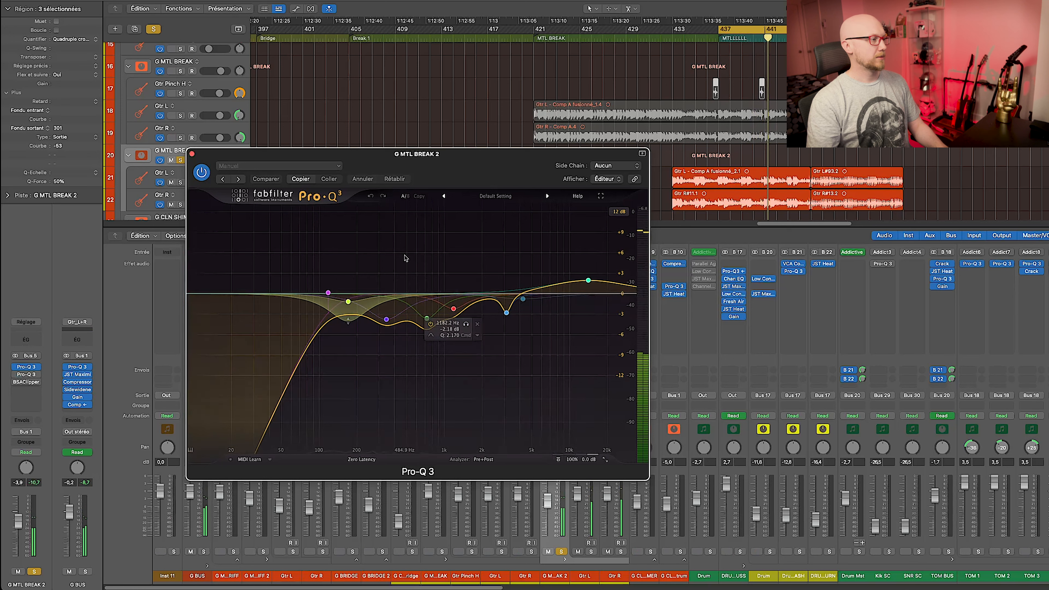
{"action": "left_click_drag", "start_coordinate": [454, 161], "coordinate": [399, 160]}
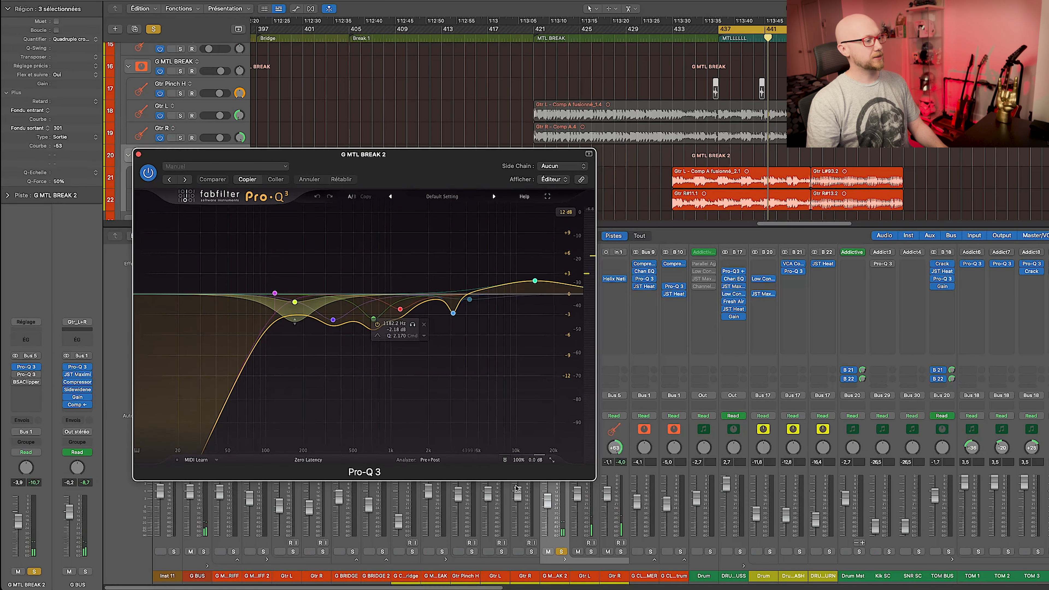
Solo G MTL BREAK 2 and compare its multi-band Pro-Q 3 bypassed and active, keeping it on.
{"action": "left_click", "coordinate": [443, 552]}
{"action": "key", "text": "space"}
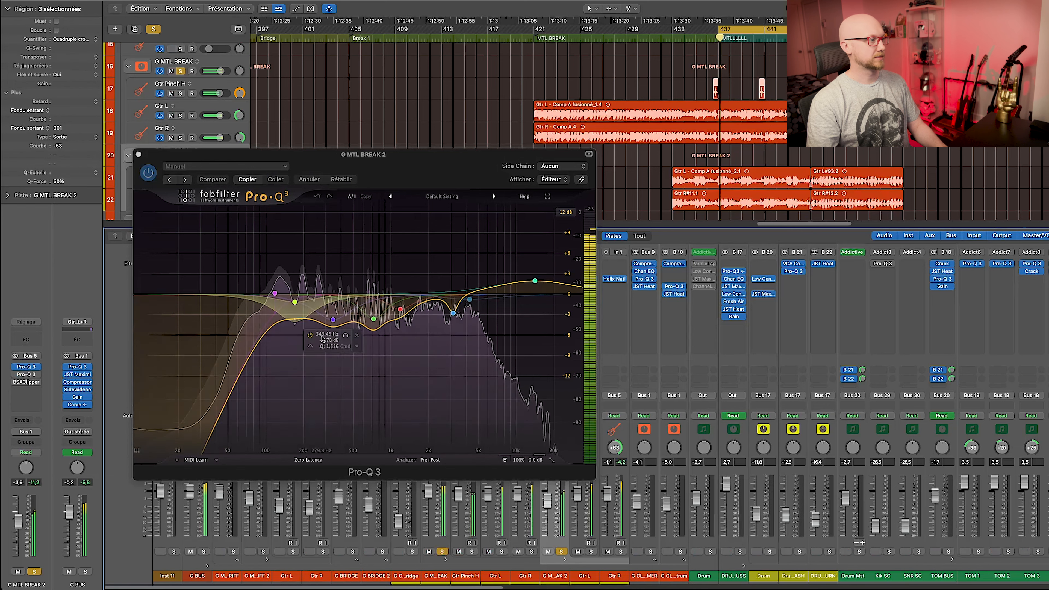
{"action": "left_click", "coordinate": [148, 174]}
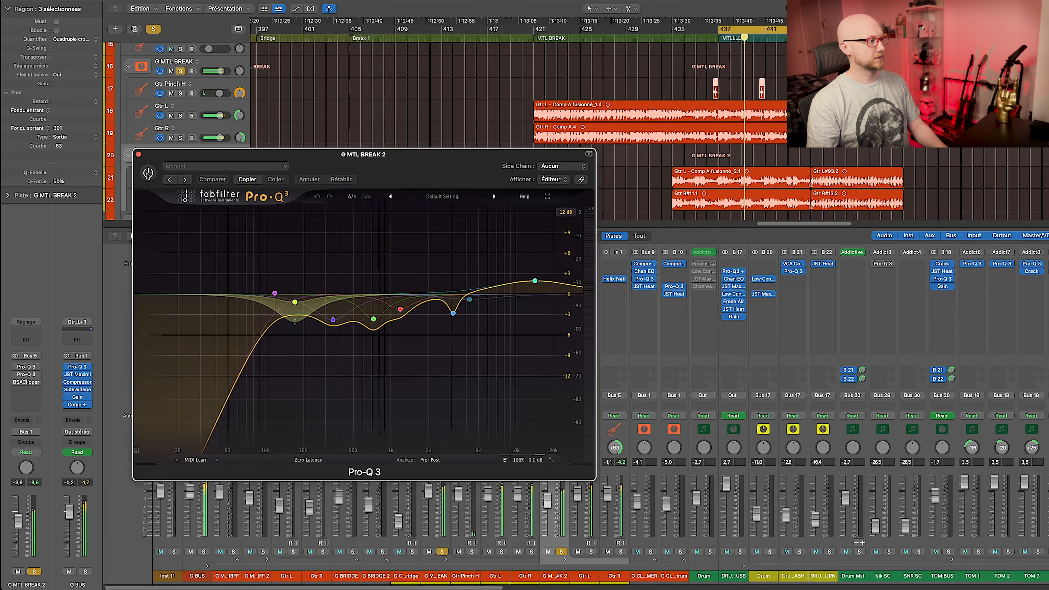
{"action": "left_click", "coordinate": [147, 175]}
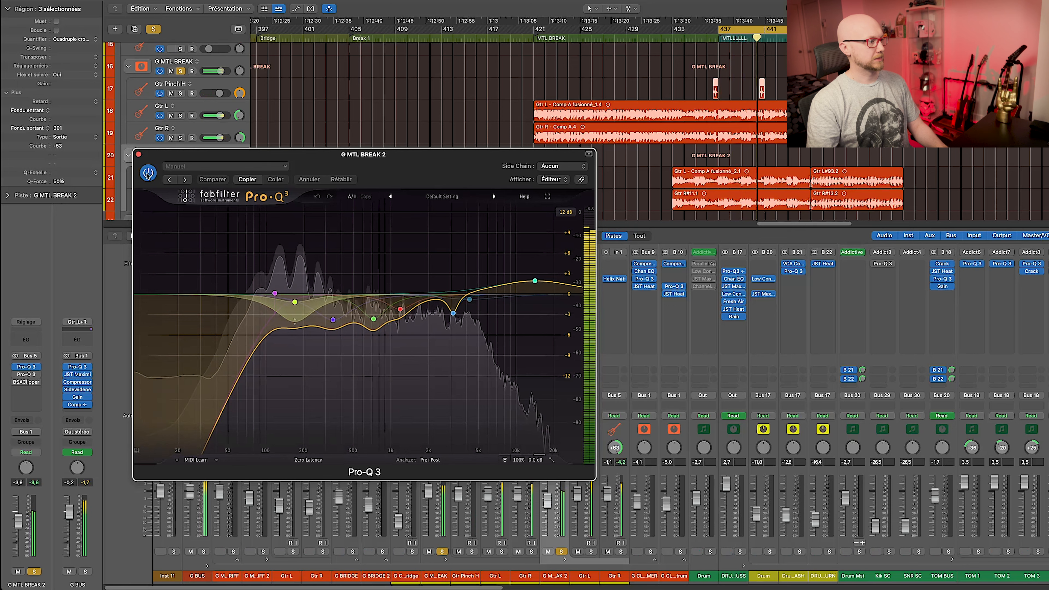
{"action": "left_click", "coordinate": [148, 174]}
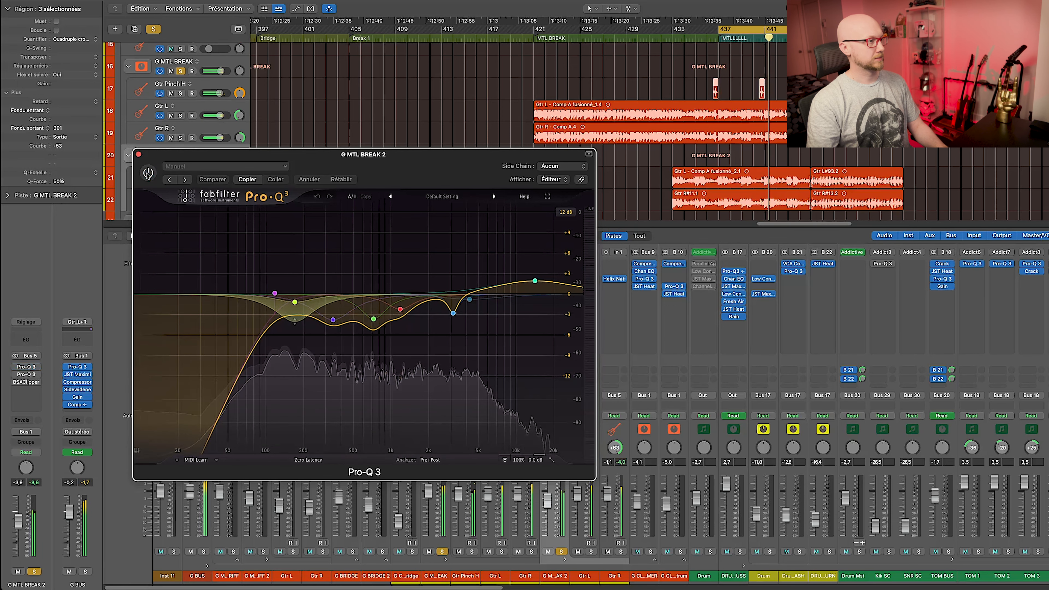
{"action": "left_click", "coordinate": [147, 174]}
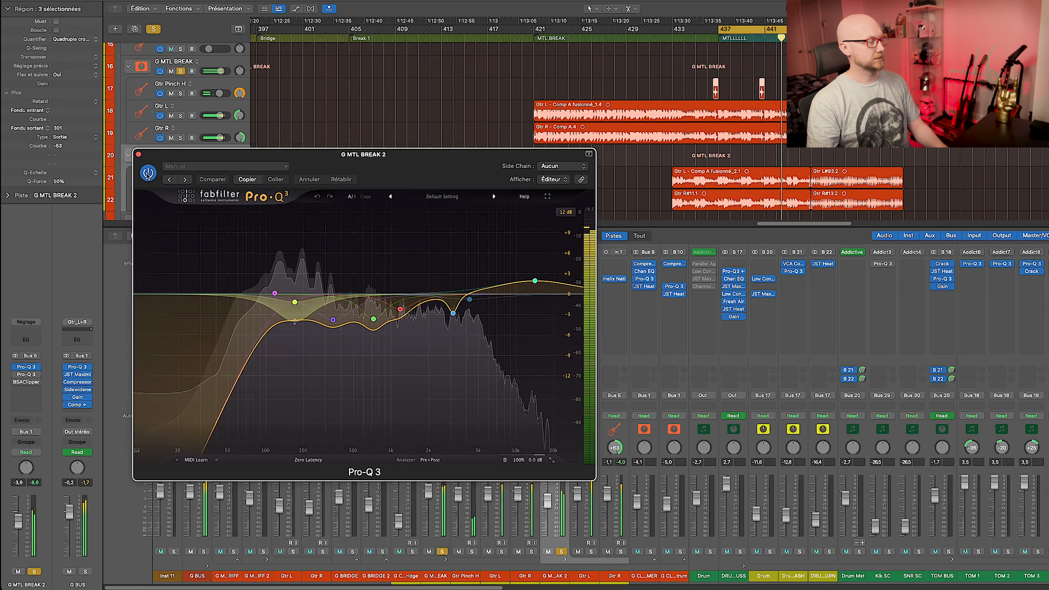
{"action": "key", "text": "space"}
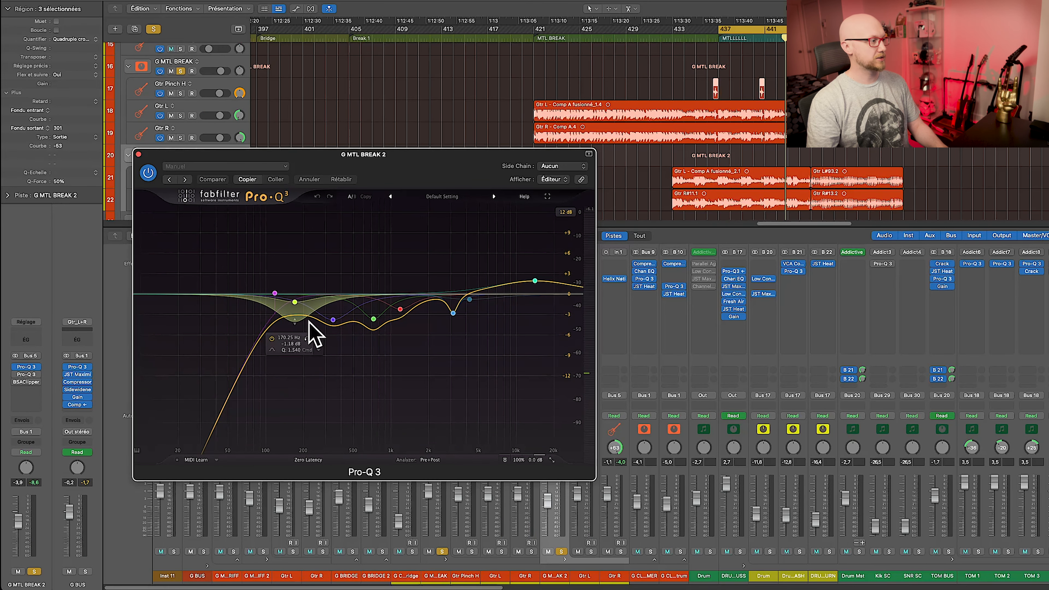
{"action": "key", "text": "super+w"}
{"action": "left_click", "coordinate": [555, 271]}
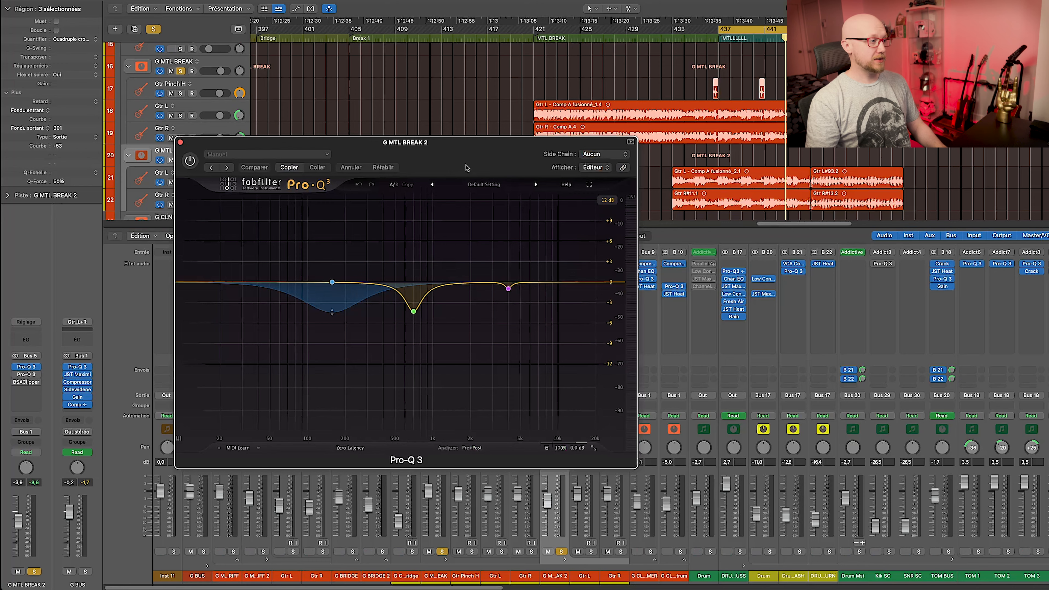
Arrange the three-band and multi-band Pro-Q 3 windows of G MTL BREAK 2 side by side.
{"action": "left_click_drag", "start_coordinate": [468, 167], "coordinate": [482, 162]}
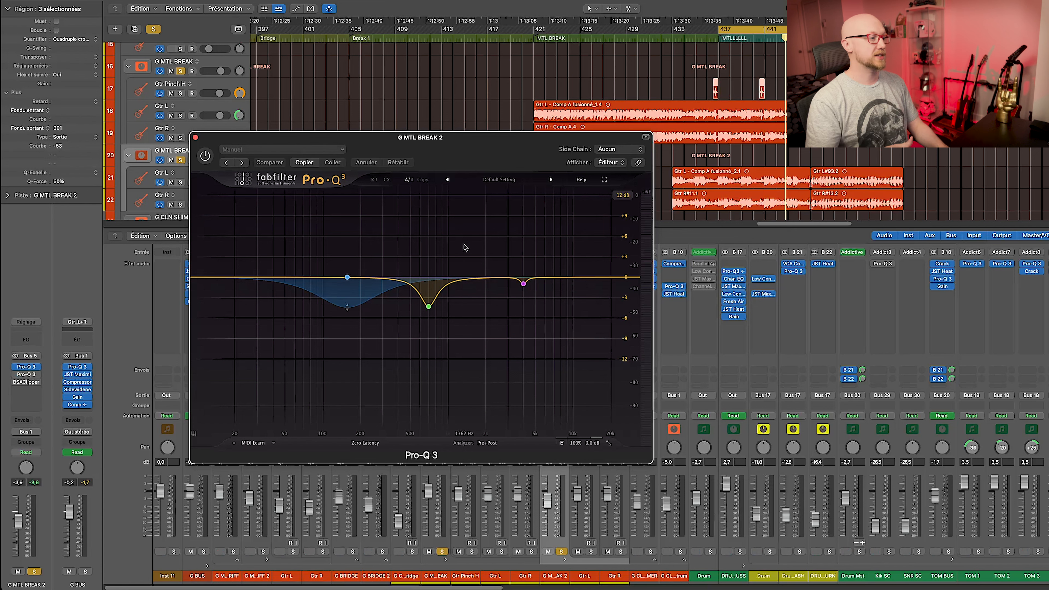
{"action": "left_click_drag", "start_coordinate": [501, 141], "coordinate": [386, 145]}
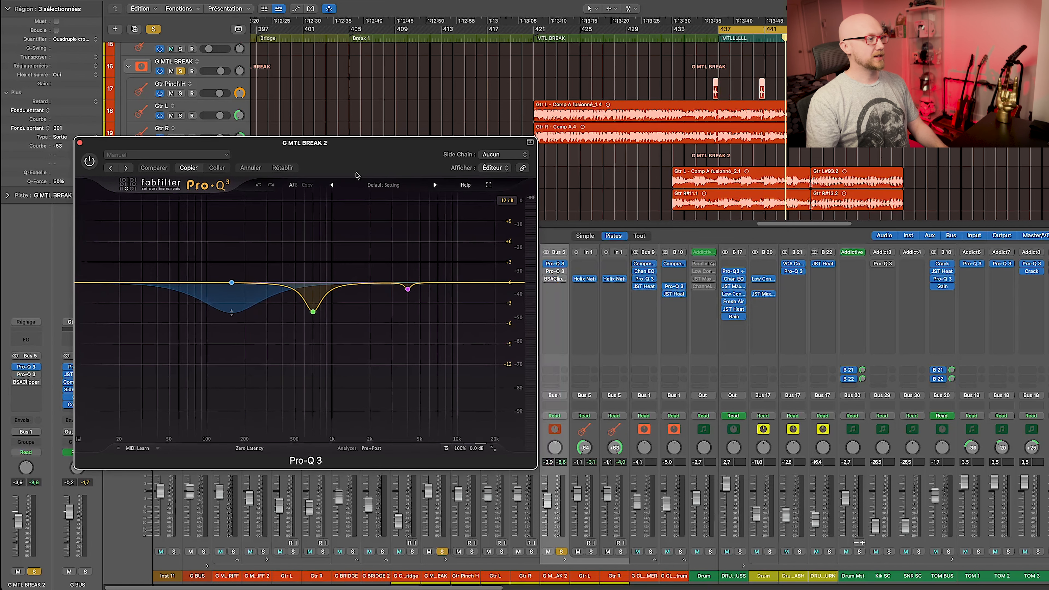
{"action": "mouse_move", "coordinate": [306, 274]}
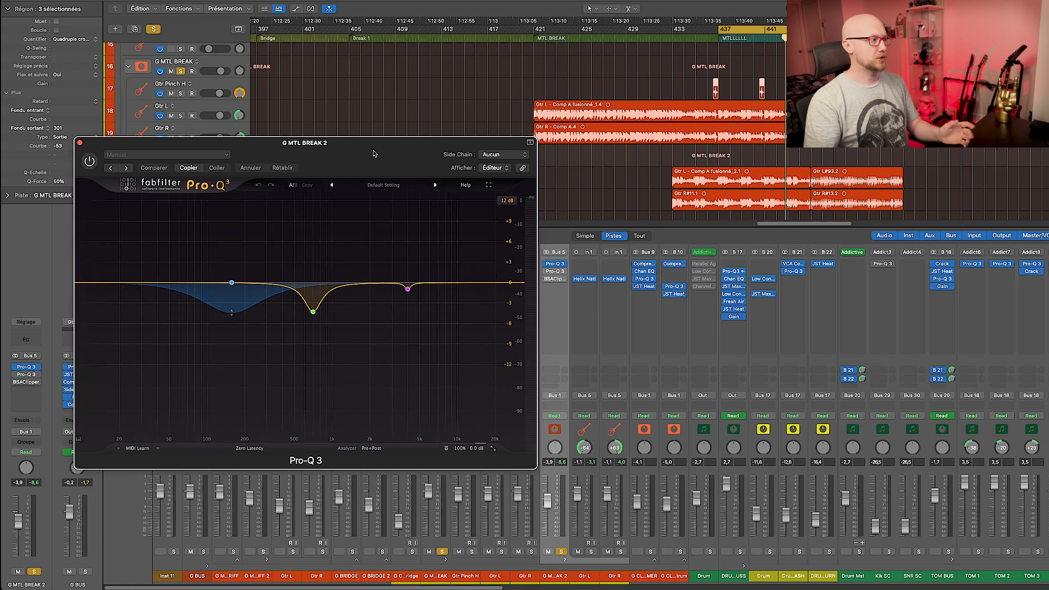
{"action": "left_click", "coordinate": [556, 265]}
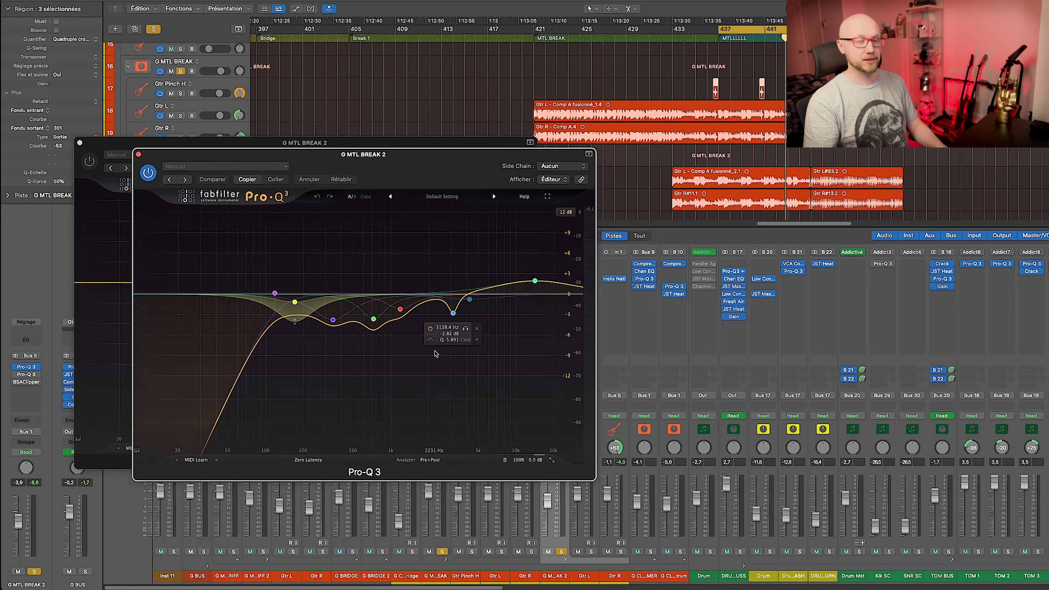
{"action": "left_click_drag", "start_coordinate": [387, 168], "coordinate": [412, 167]}
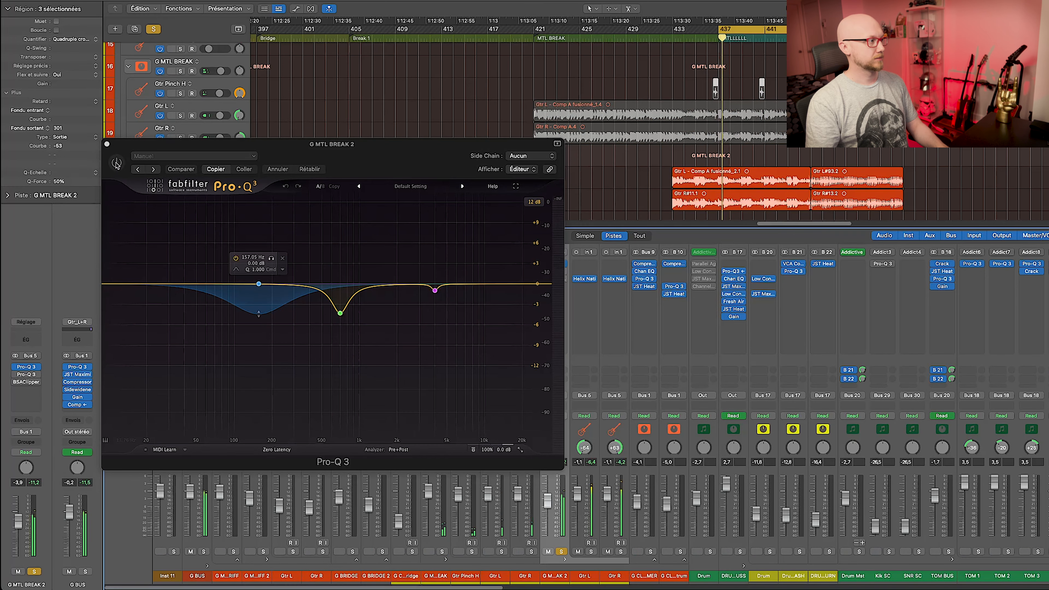
Enable the three-band cut EQ, solo the bus and A/B it repeatedly, leaving it on.
{"action": "left_click", "coordinate": [116, 163]}
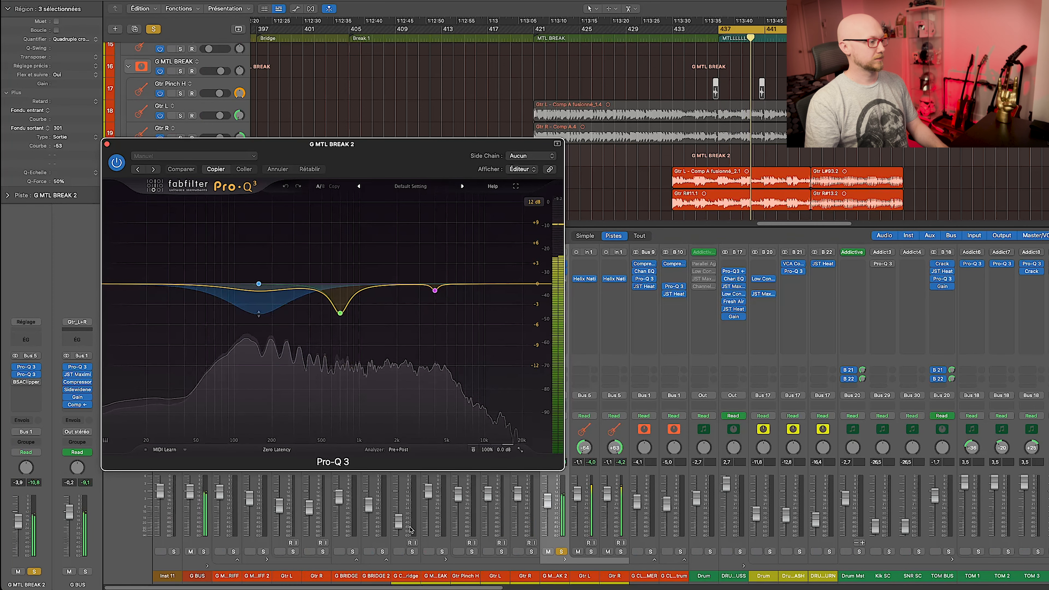
{"action": "left_click", "coordinate": [441, 552]}
{"action": "left_click", "coordinate": [117, 164]}
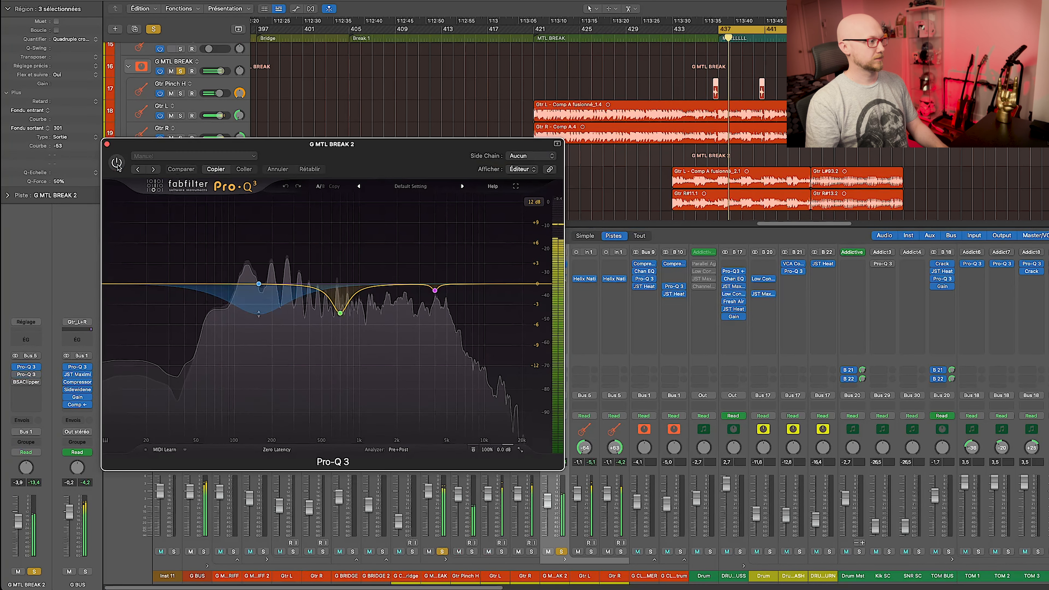
{"action": "left_click", "coordinate": [117, 163]}
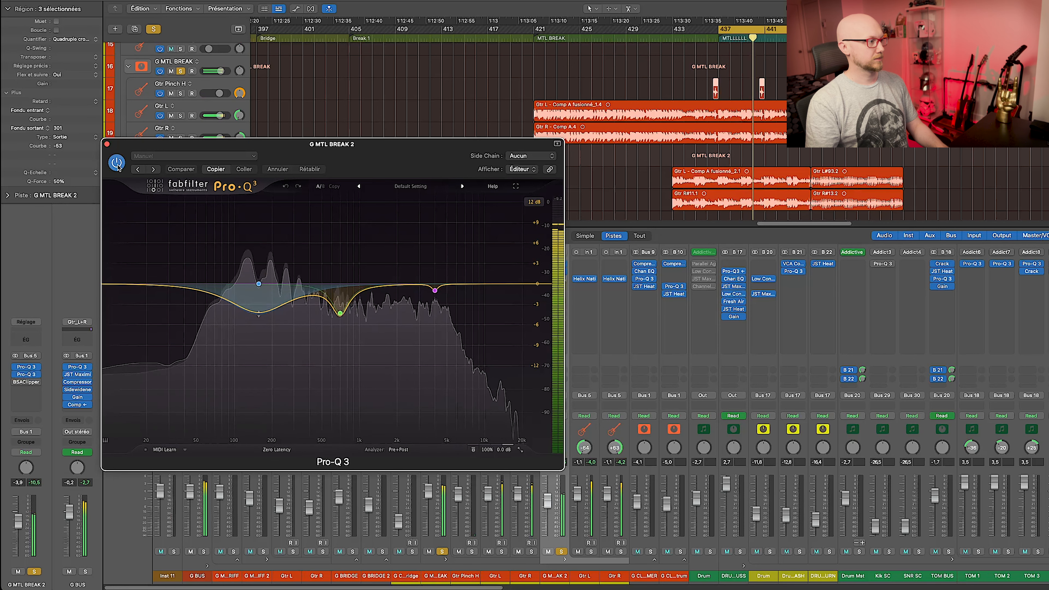
{"action": "left_click", "coordinate": [117, 163]}
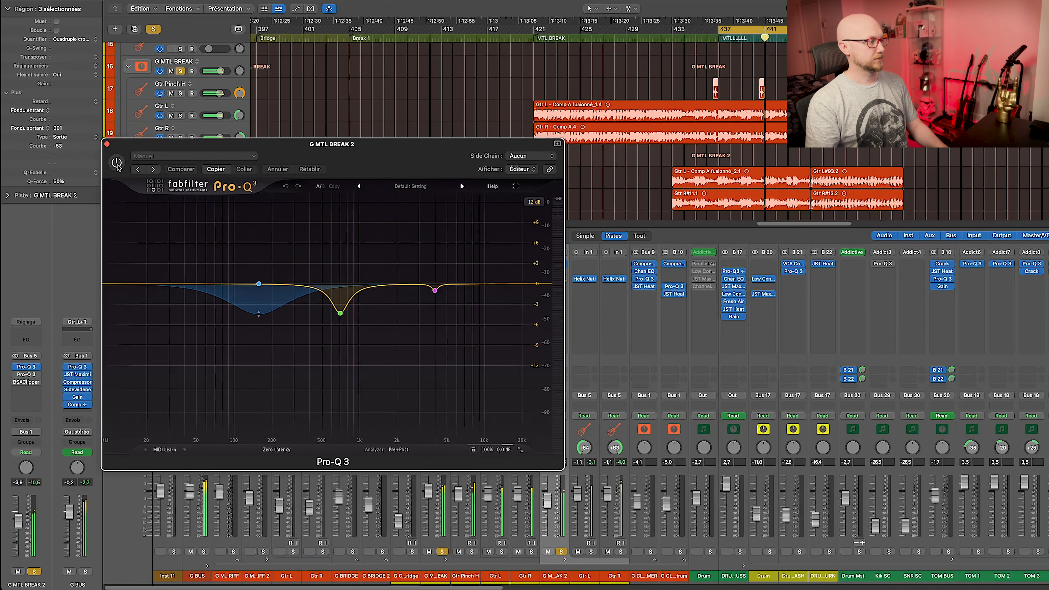
{"action": "left_click", "coordinate": [117, 163]}
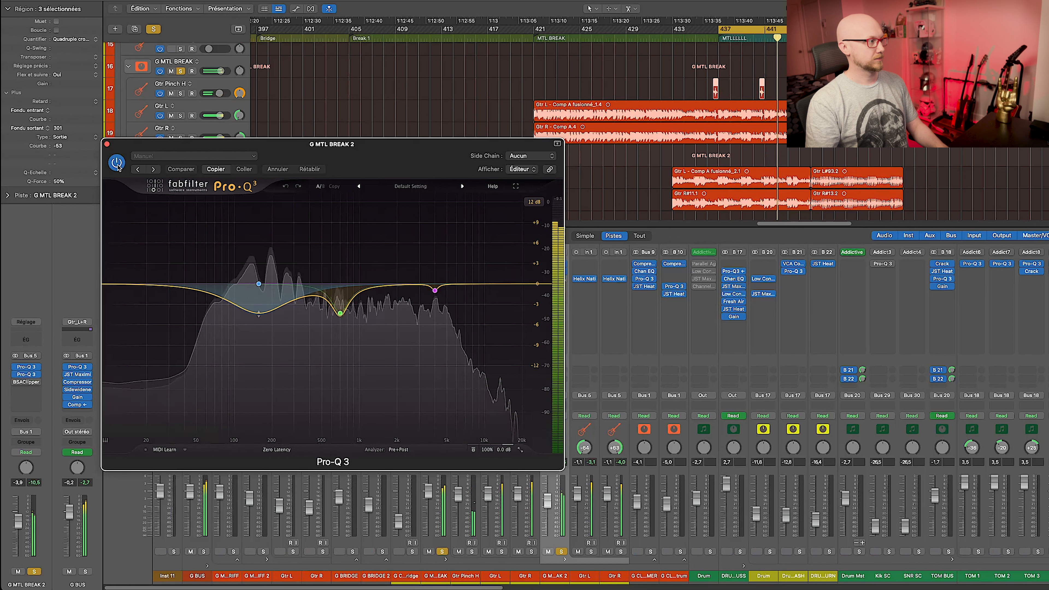
{"action": "left_click", "coordinate": [116, 163]}
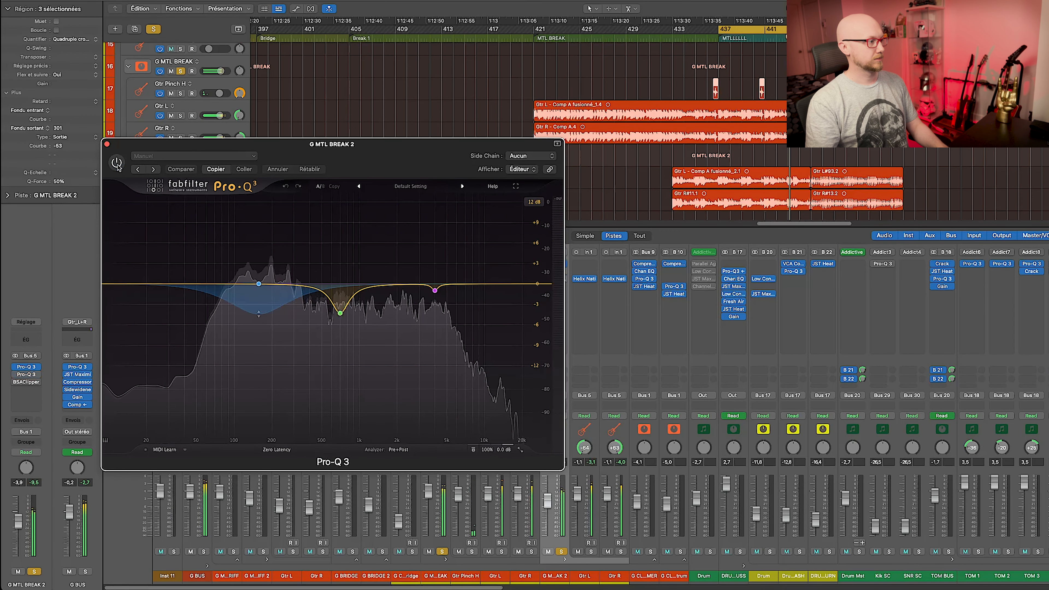
{"action": "left_click", "coordinate": [117, 163]}
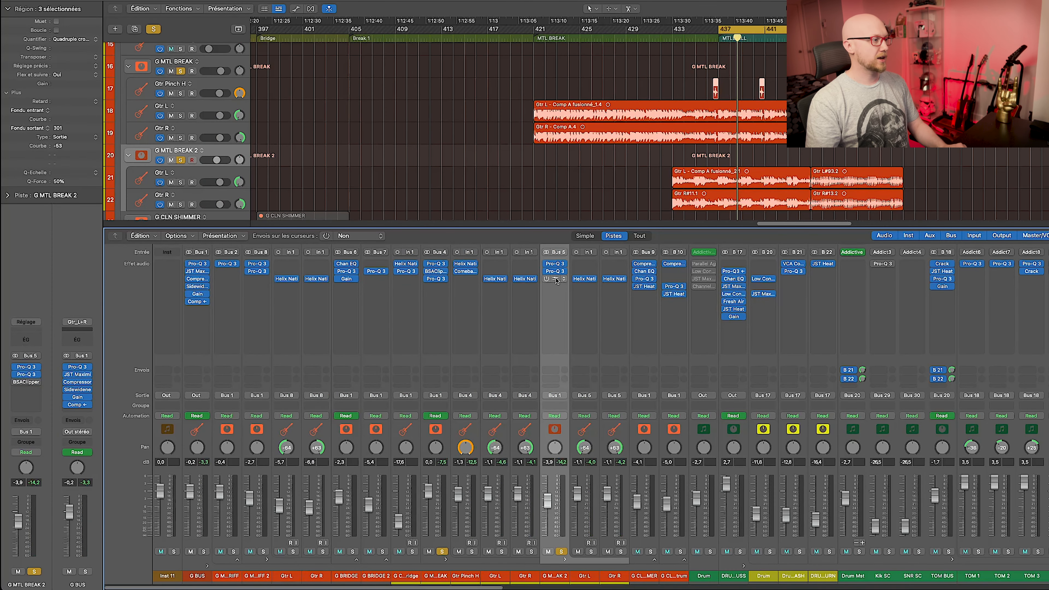
Unsolo G MTL BREAK 2 and A/B its BSAClipper off and on, leaving it active.
{"action": "left_click", "coordinate": [548, 280]}
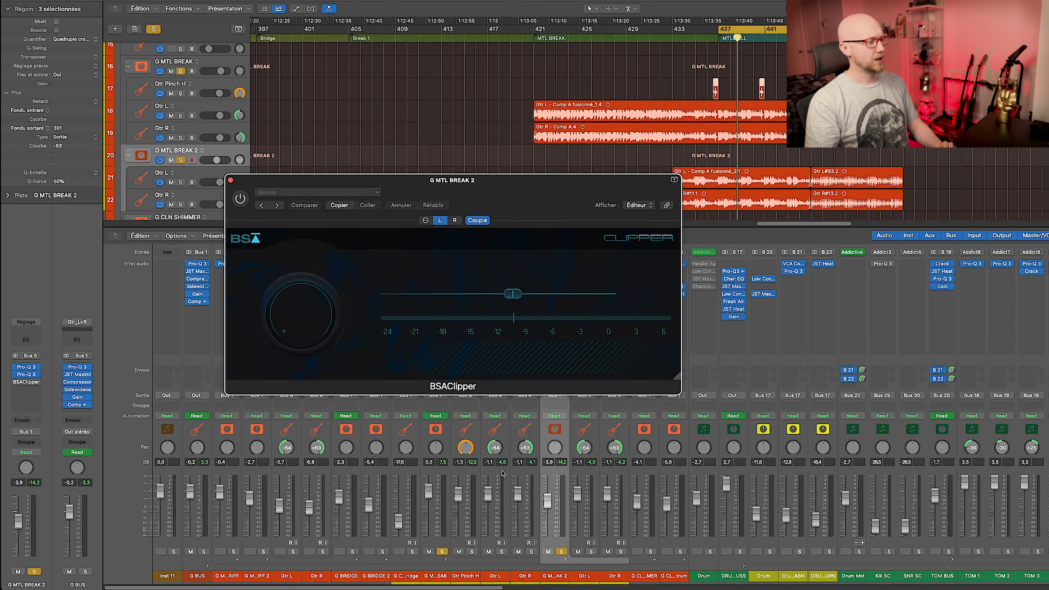
{"action": "left_click", "coordinate": [442, 551]}
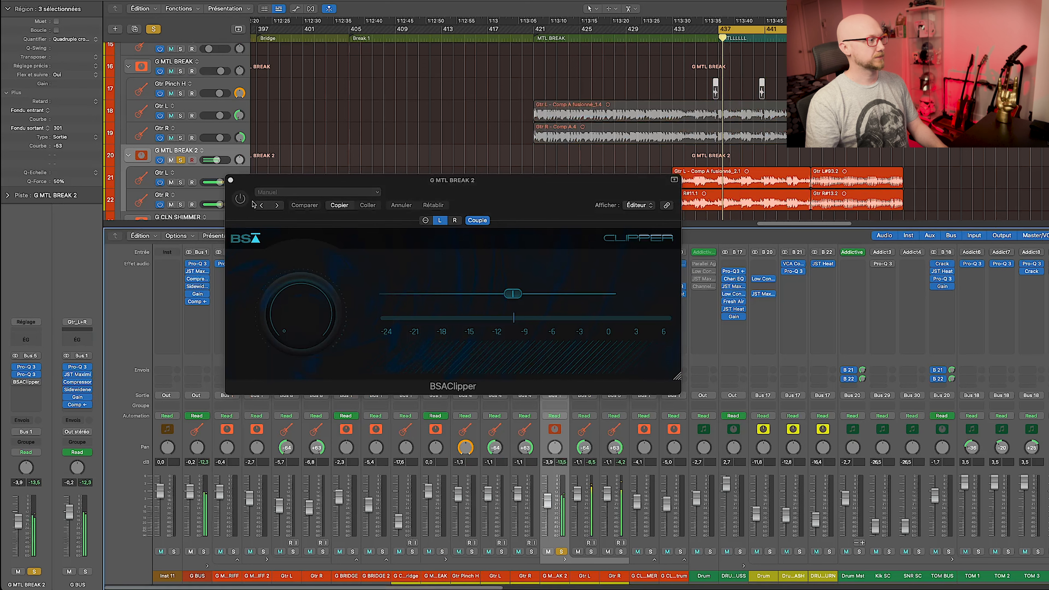
{"action": "left_click", "coordinate": [241, 199]}
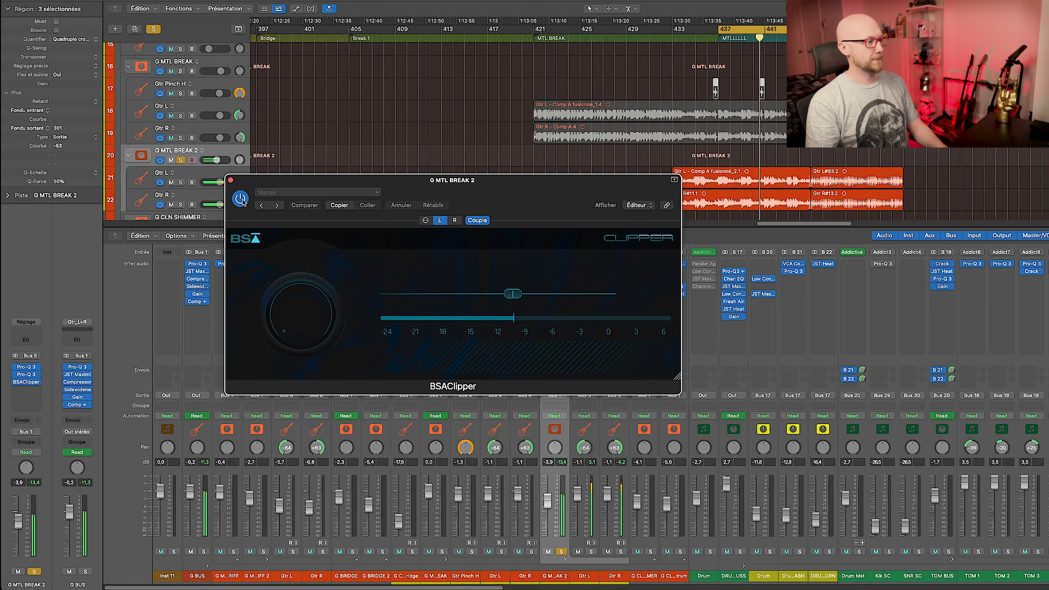
{"action": "left_click", "coordinate": [241, 199]}
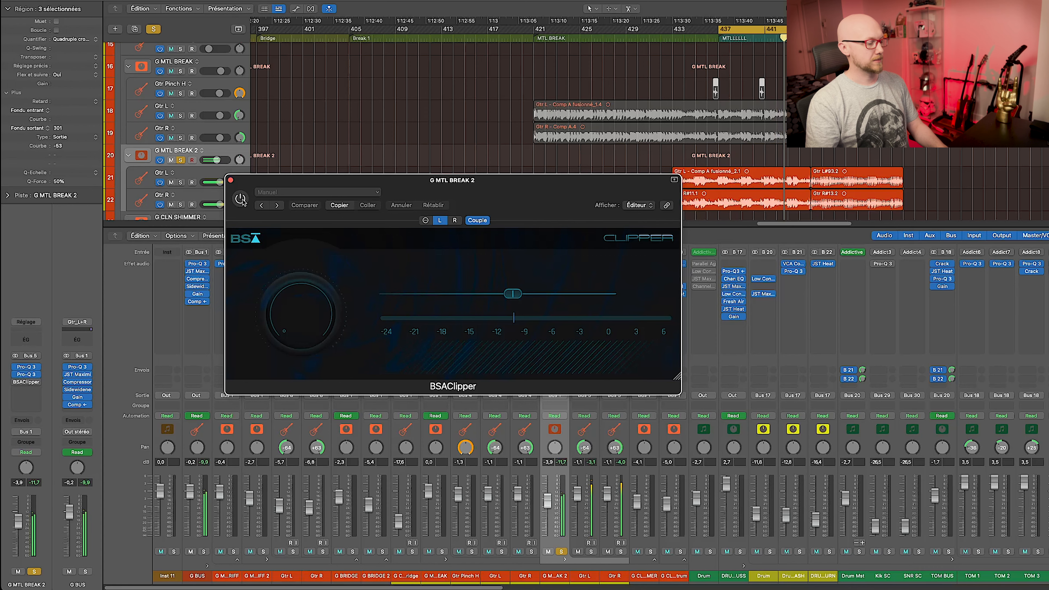
{"action": "left_click", "coordinate": [241, 200]}
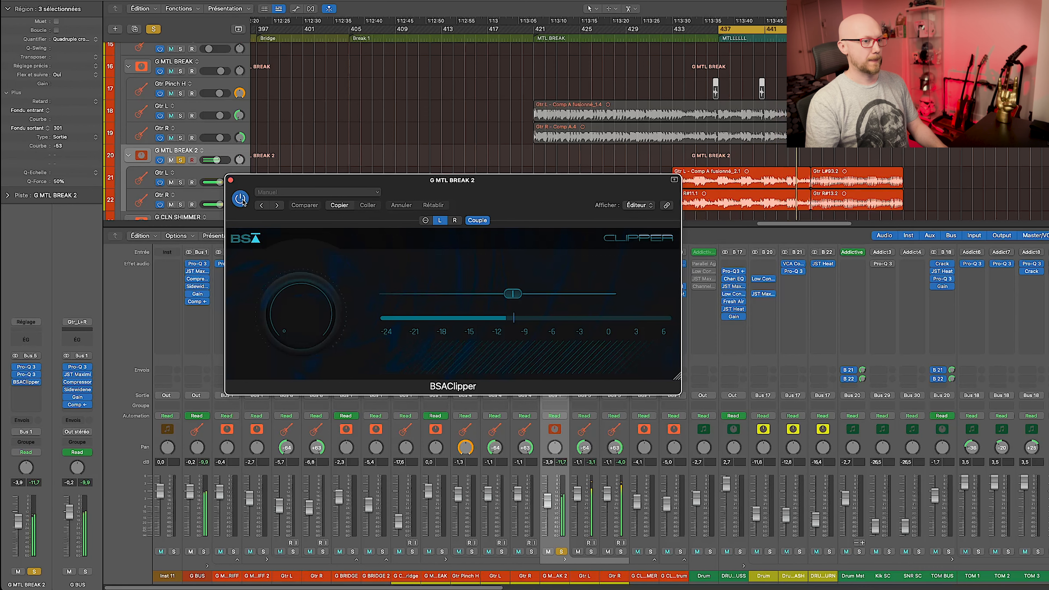